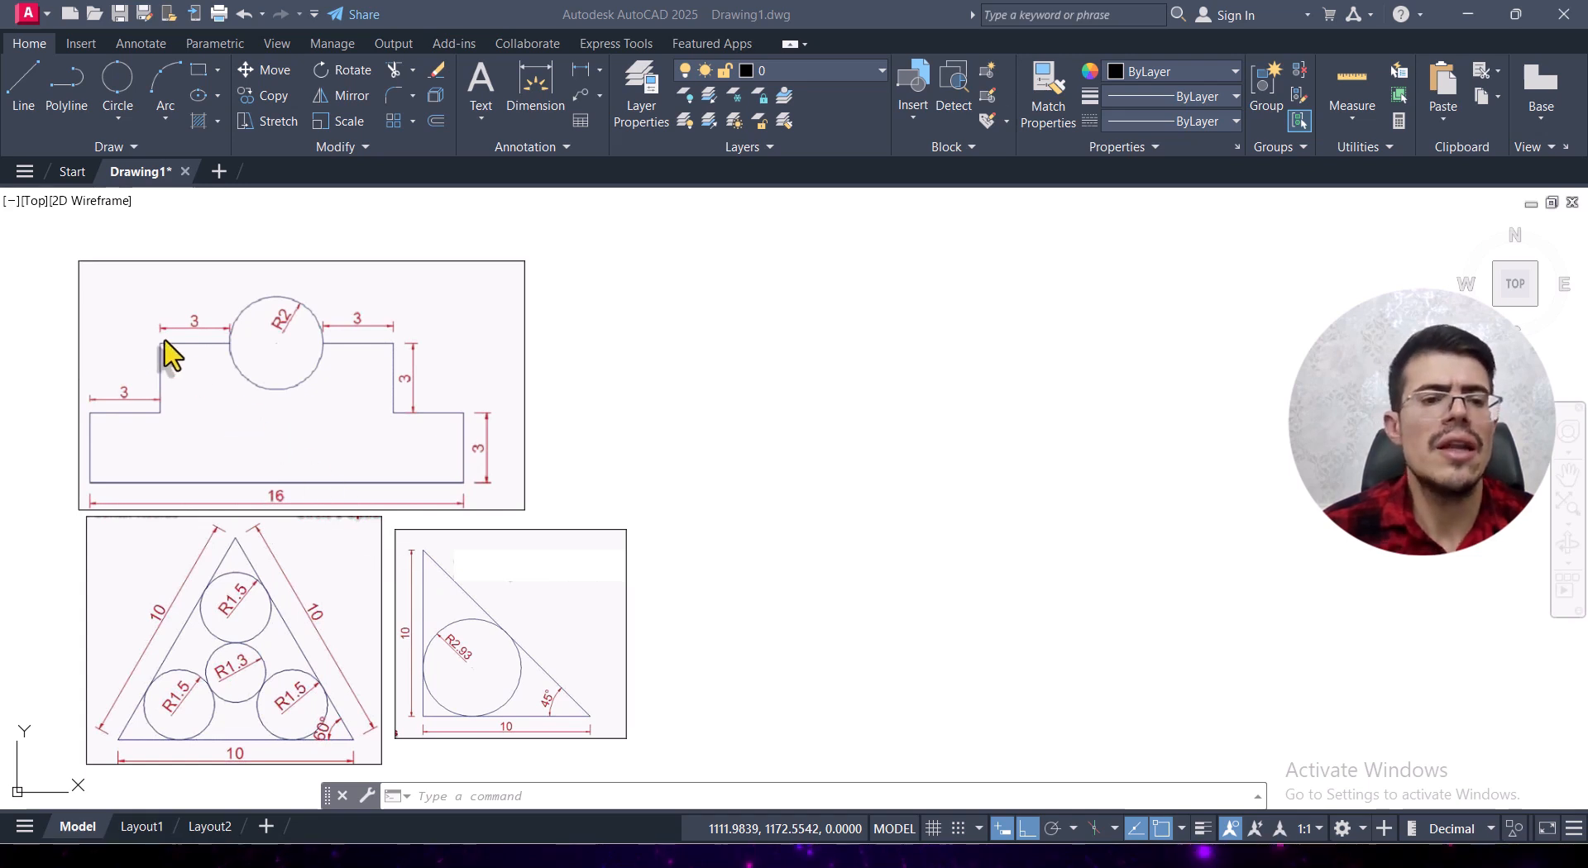
# Start a line outline in the empty space beside the stepped reference drawing, going 3 units right and 3 units down.
pyautogui.scroll(2, 139, 310)
pyautogui.moveTo(355, 414); pyautogui.dragTo(386, 449, button='middle')
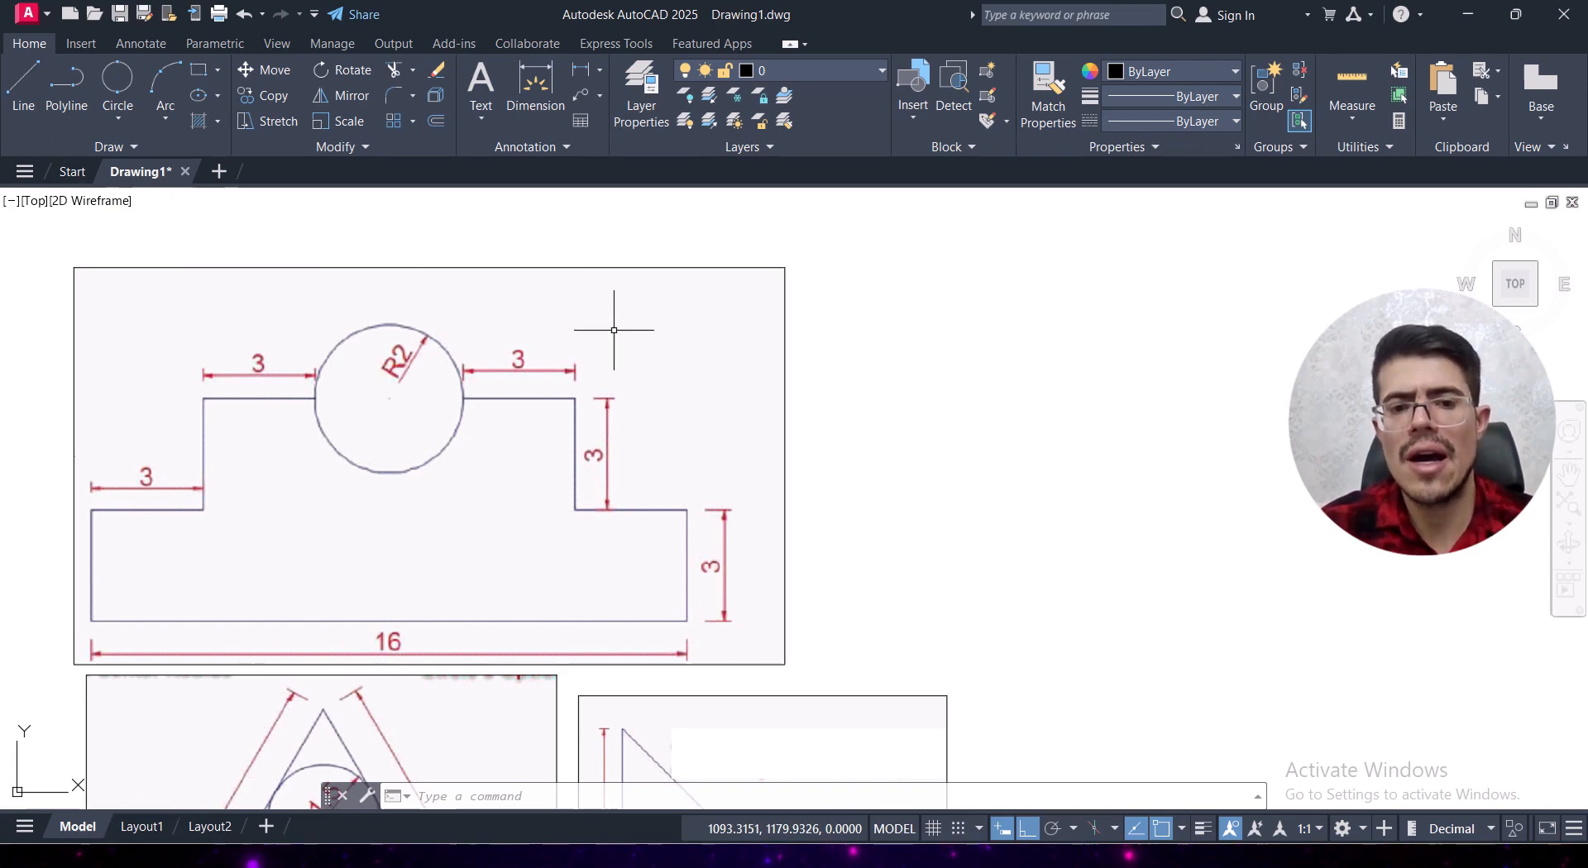
pyautogui.write('l')
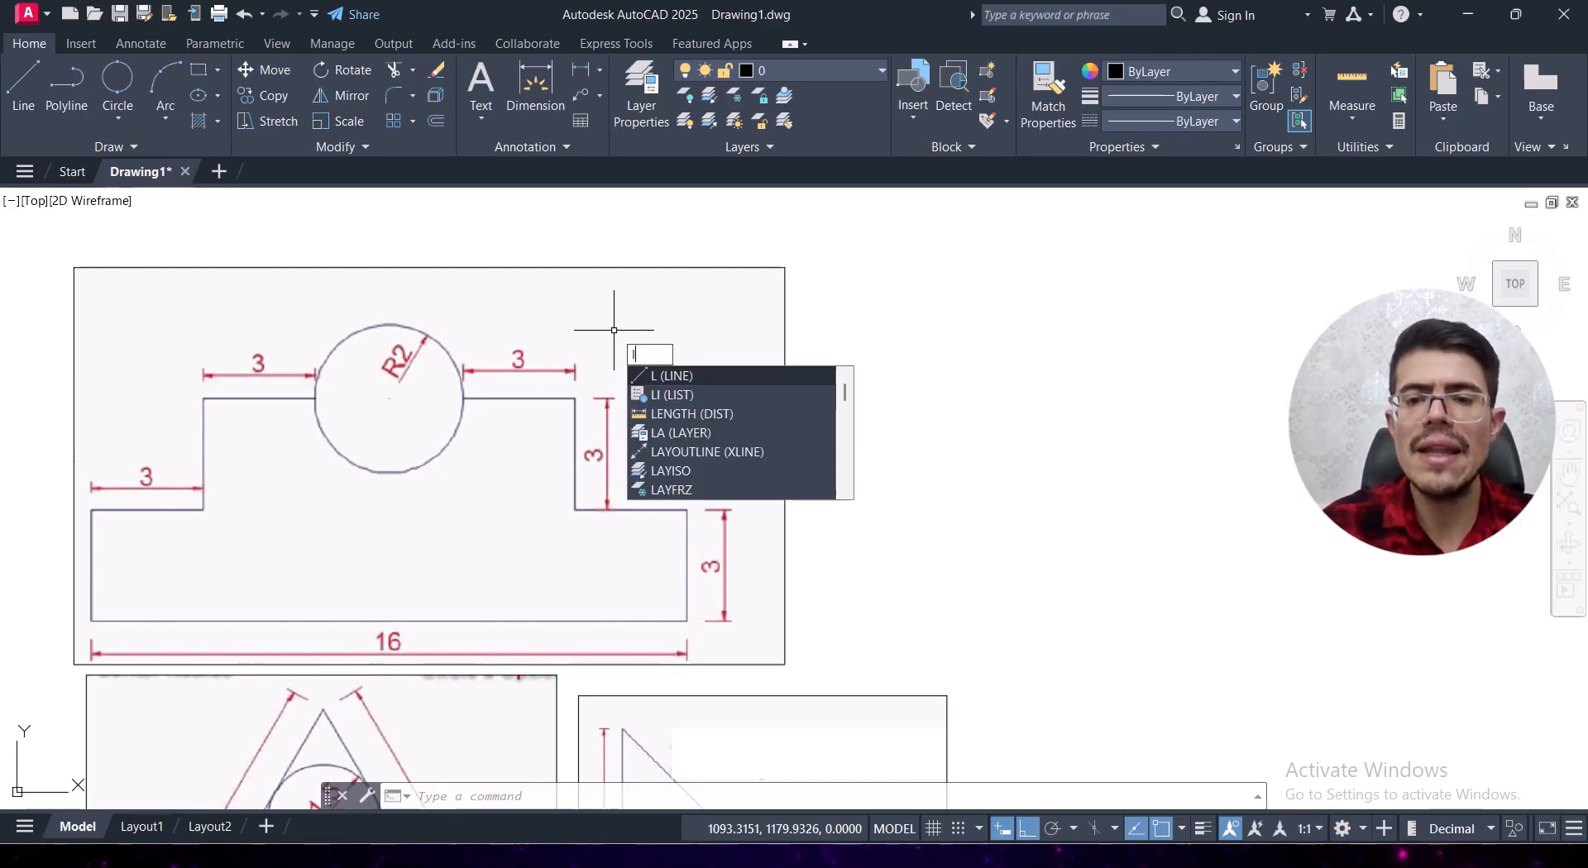
pyautogui.press('Return')
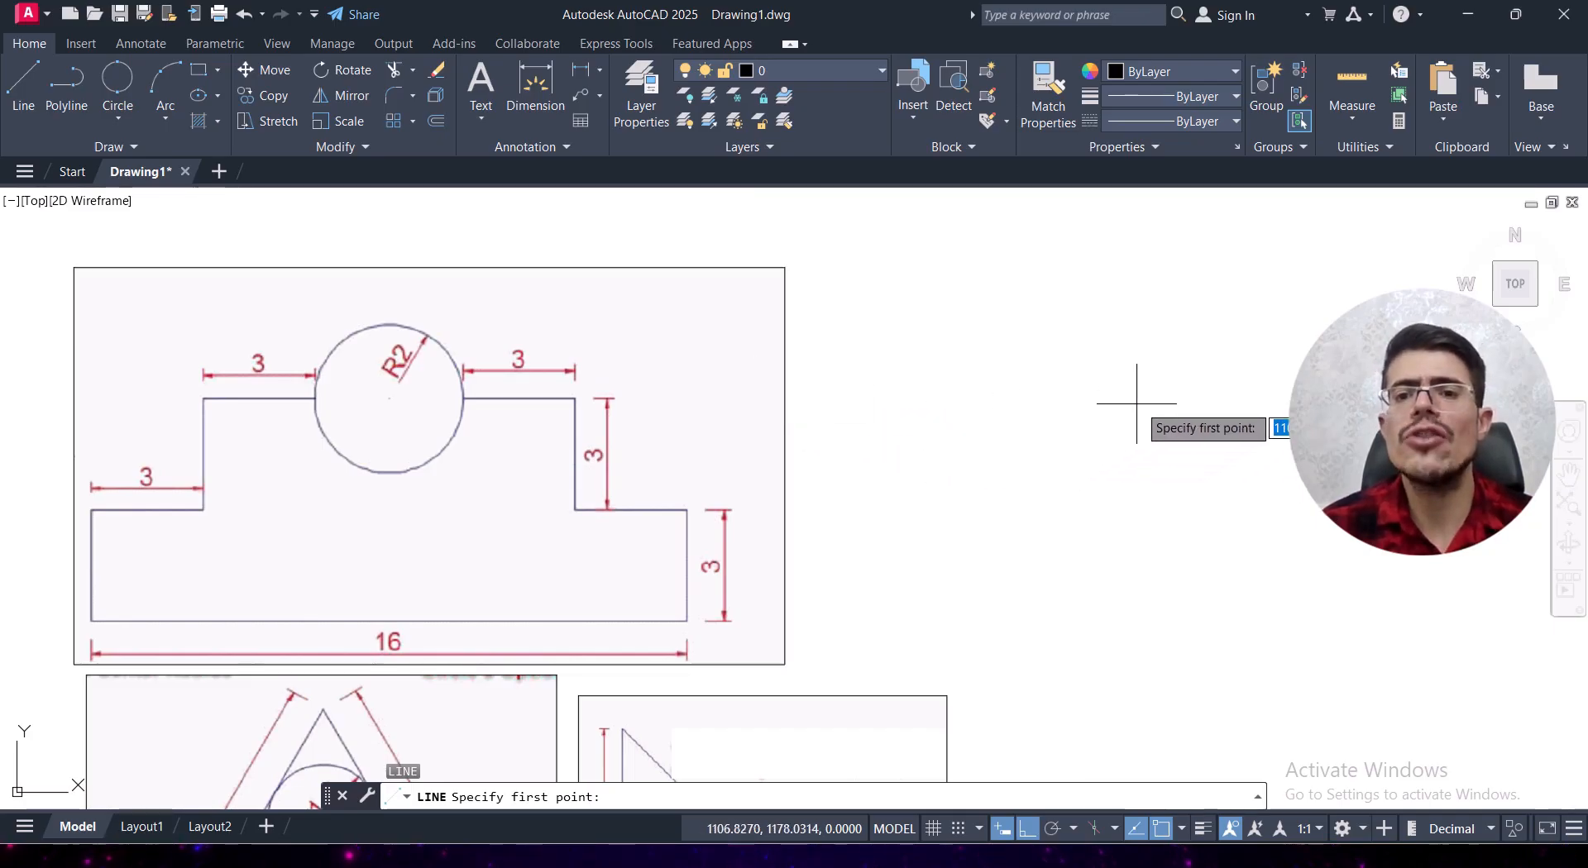
pyautogui.moveTo(1138, 377); pyautogui.dragTo(781, 369, button='middle')
pyautogui.scroll(-2, 1070, 365)
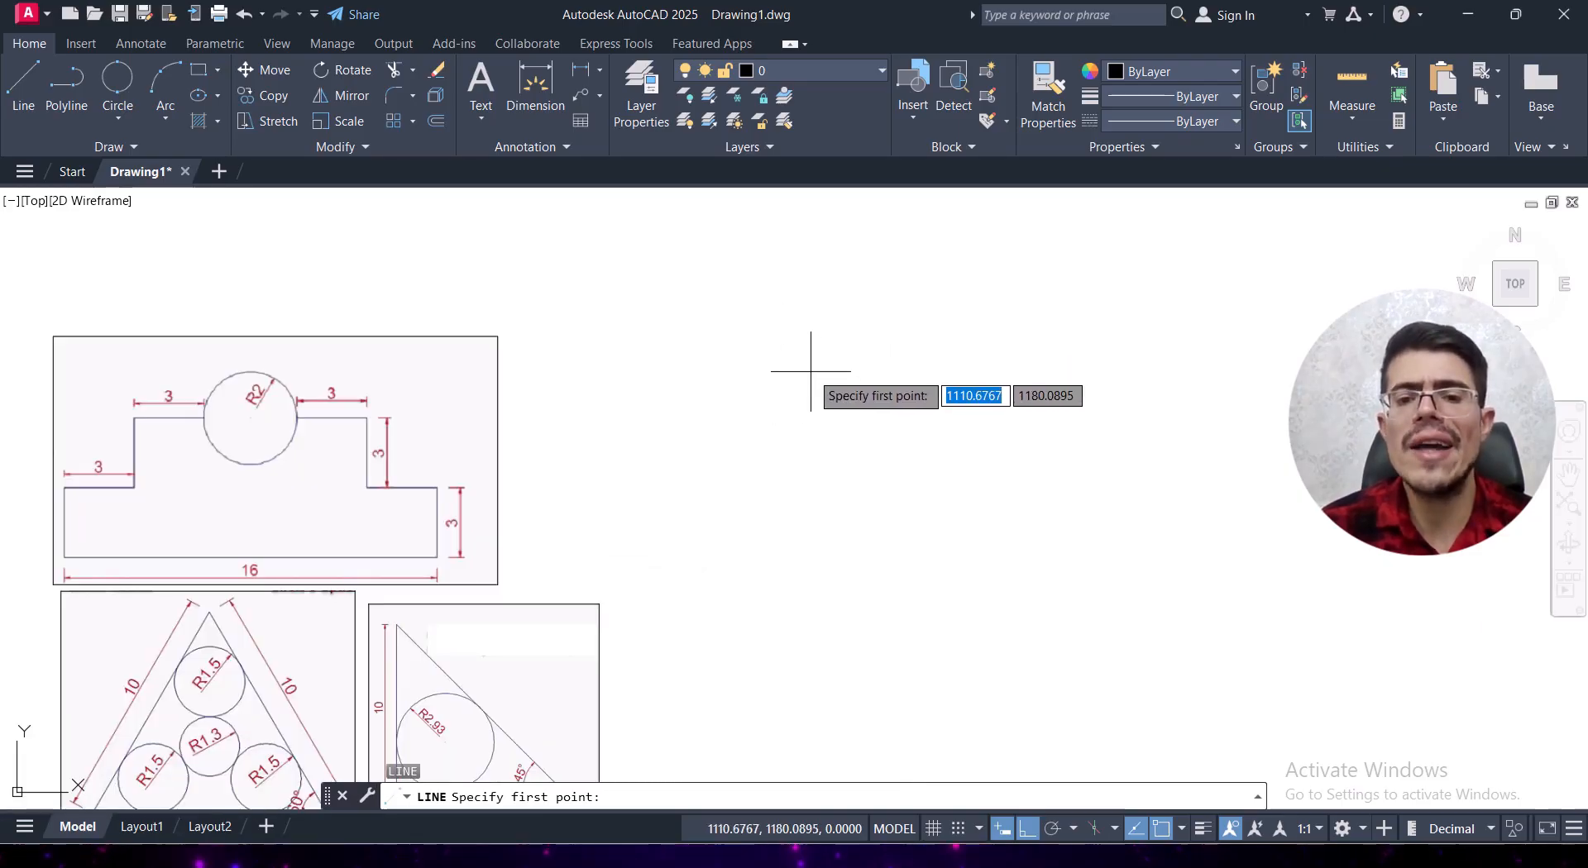
pyautogui.click(813, 373)
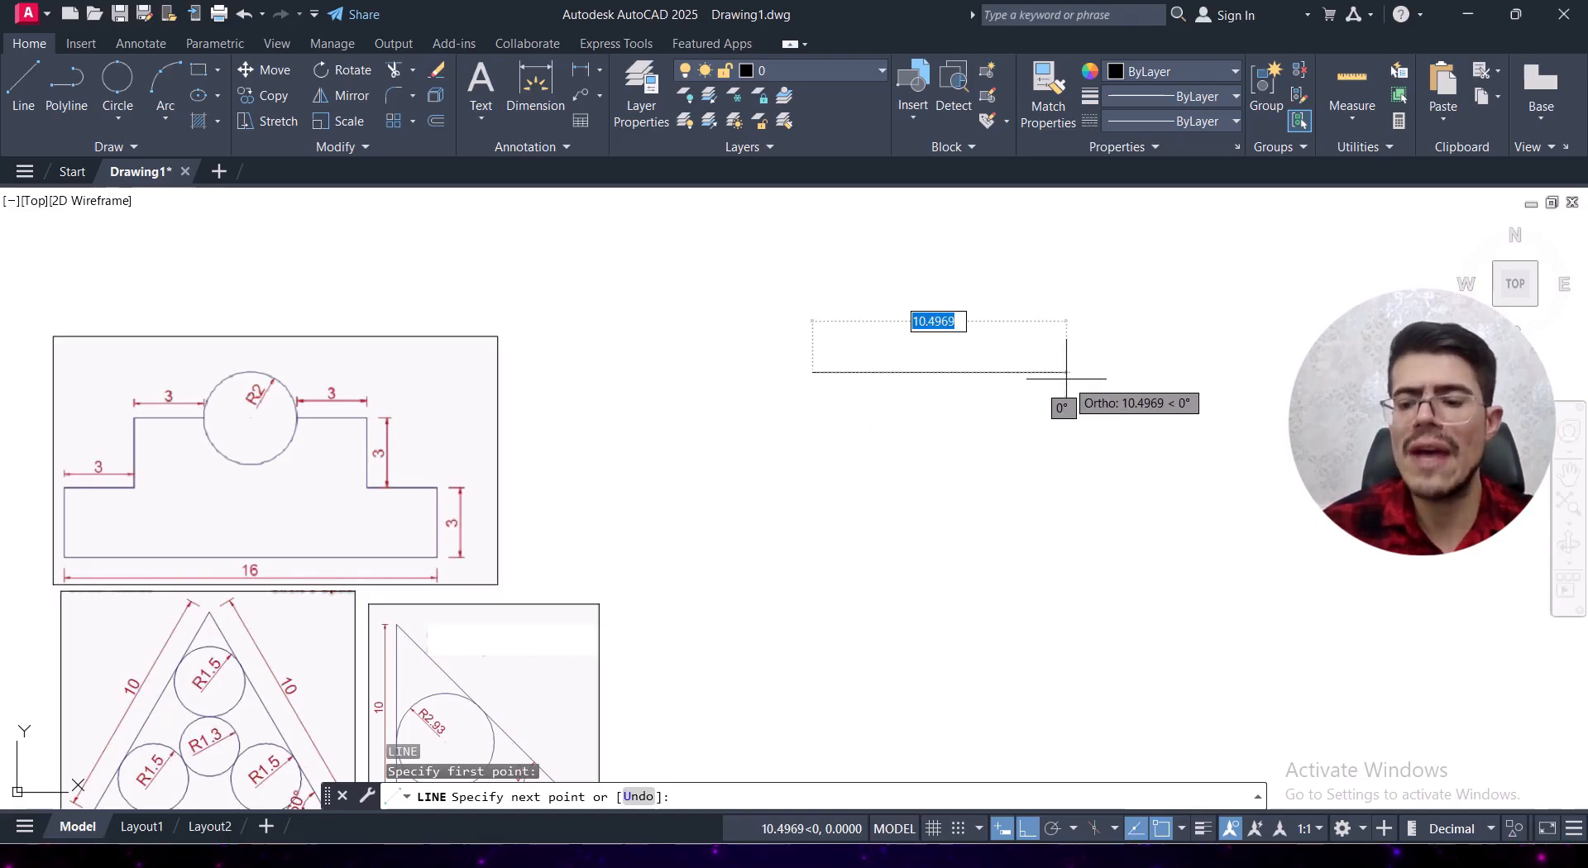
pyautogui.write('3')
pyautogui.press('Return')
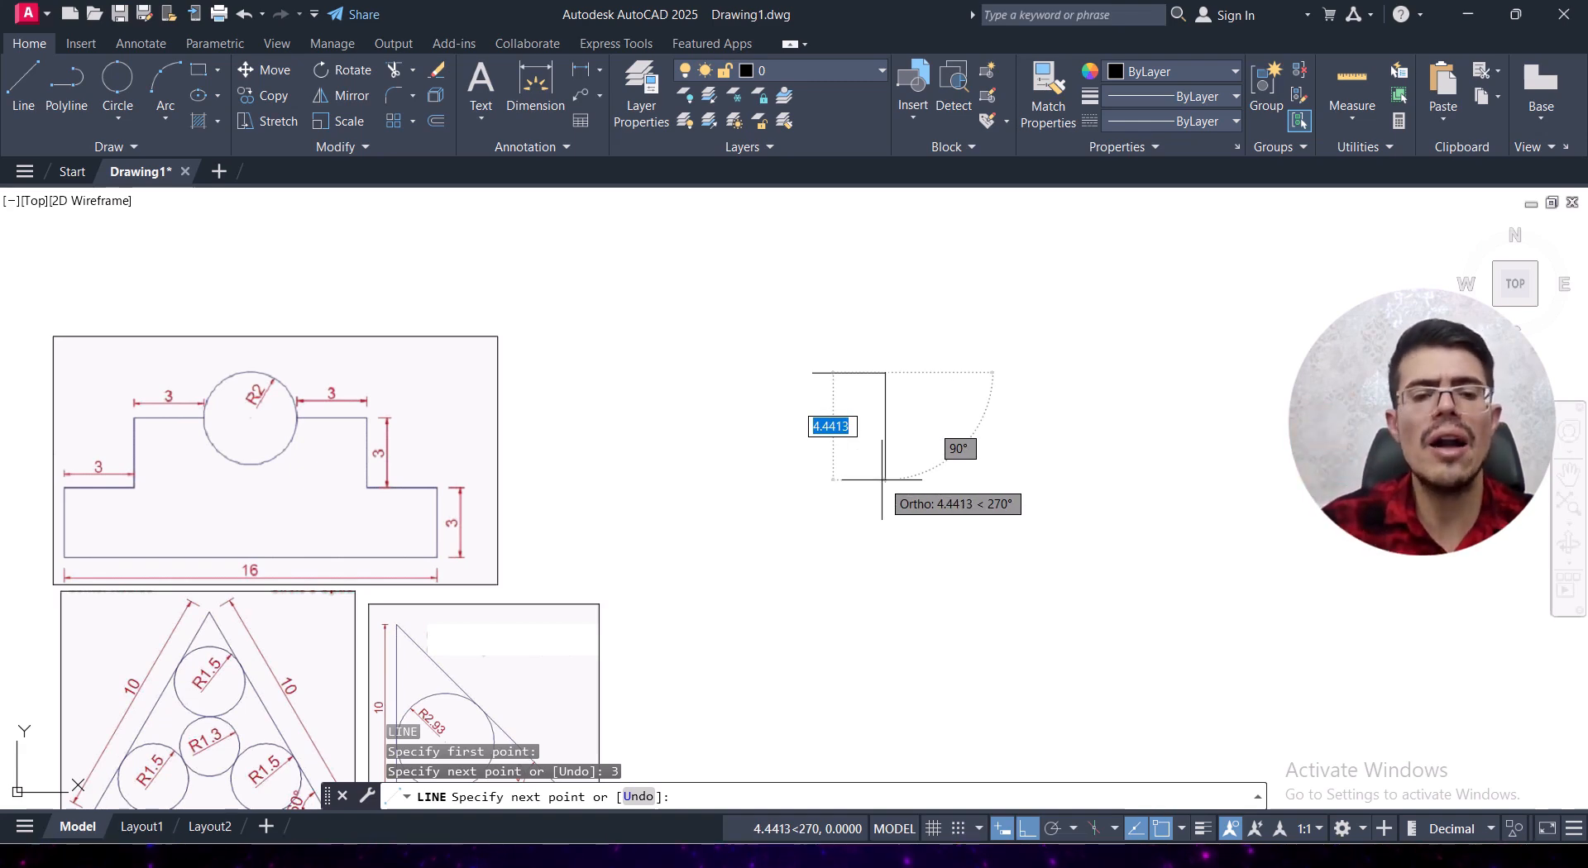
pyautogui.write('3')
pyautogui.press('Return')
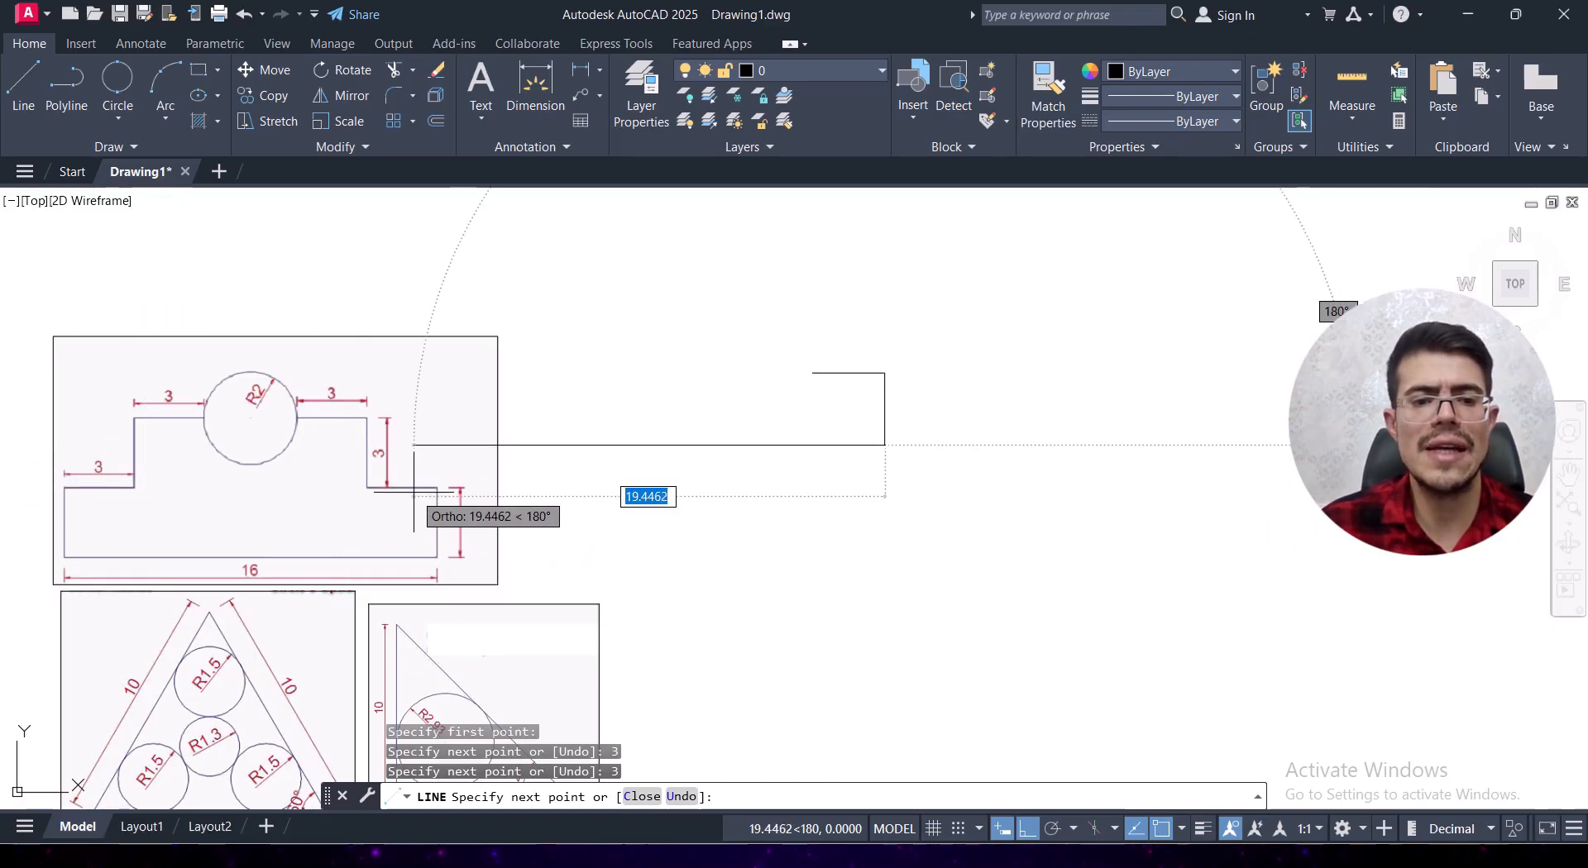
# Continue the outline 3 units right, 3 units down and 16 units left to form the base.
pyautogui.write('3')
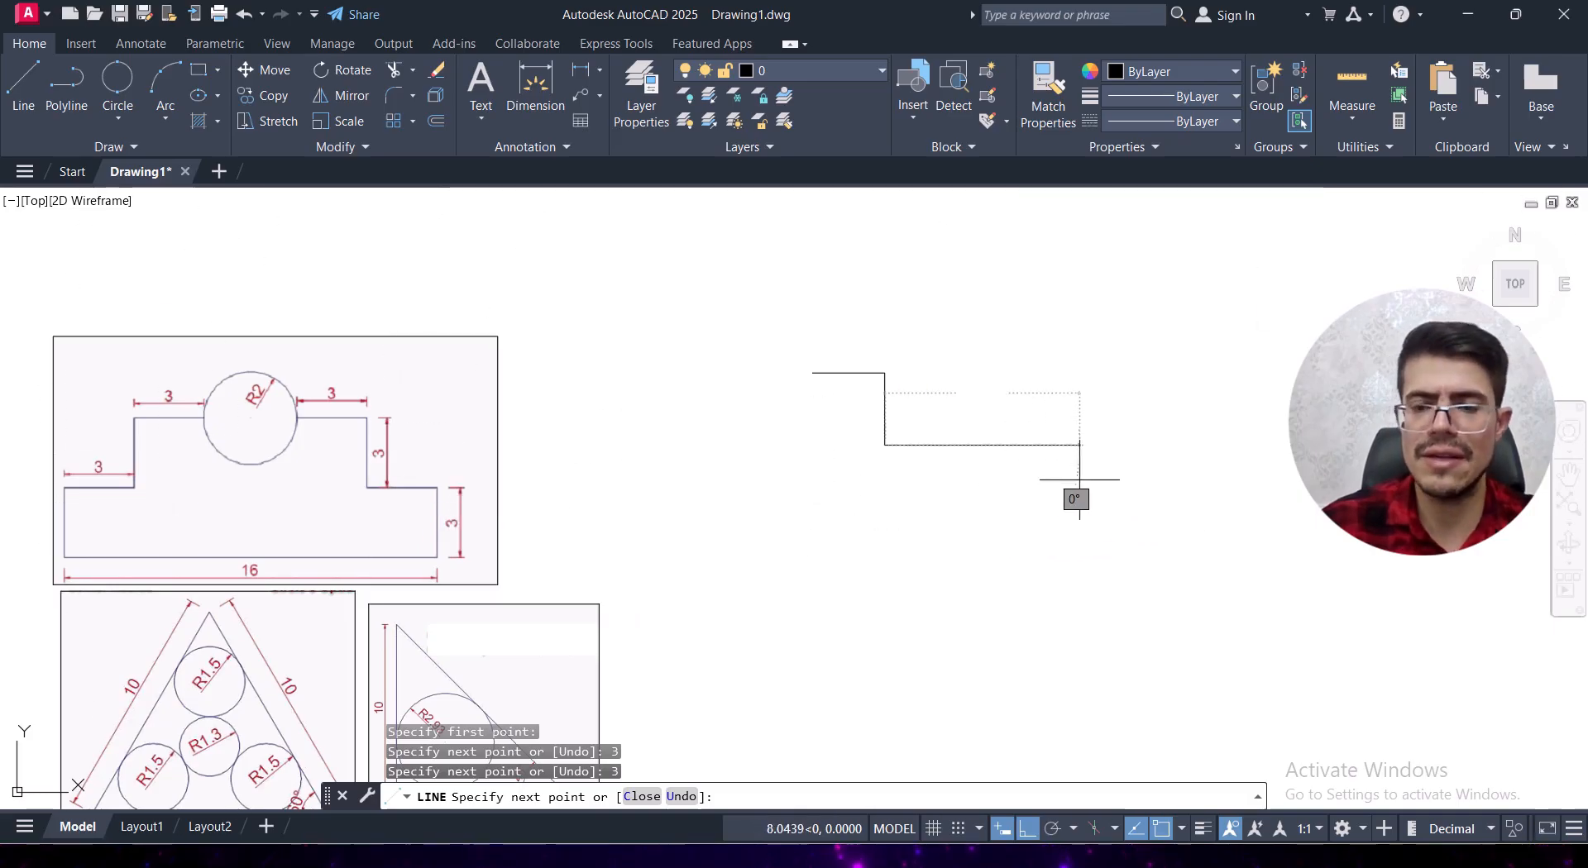
pyautogui.press('Return')
pyautogui.write('3')
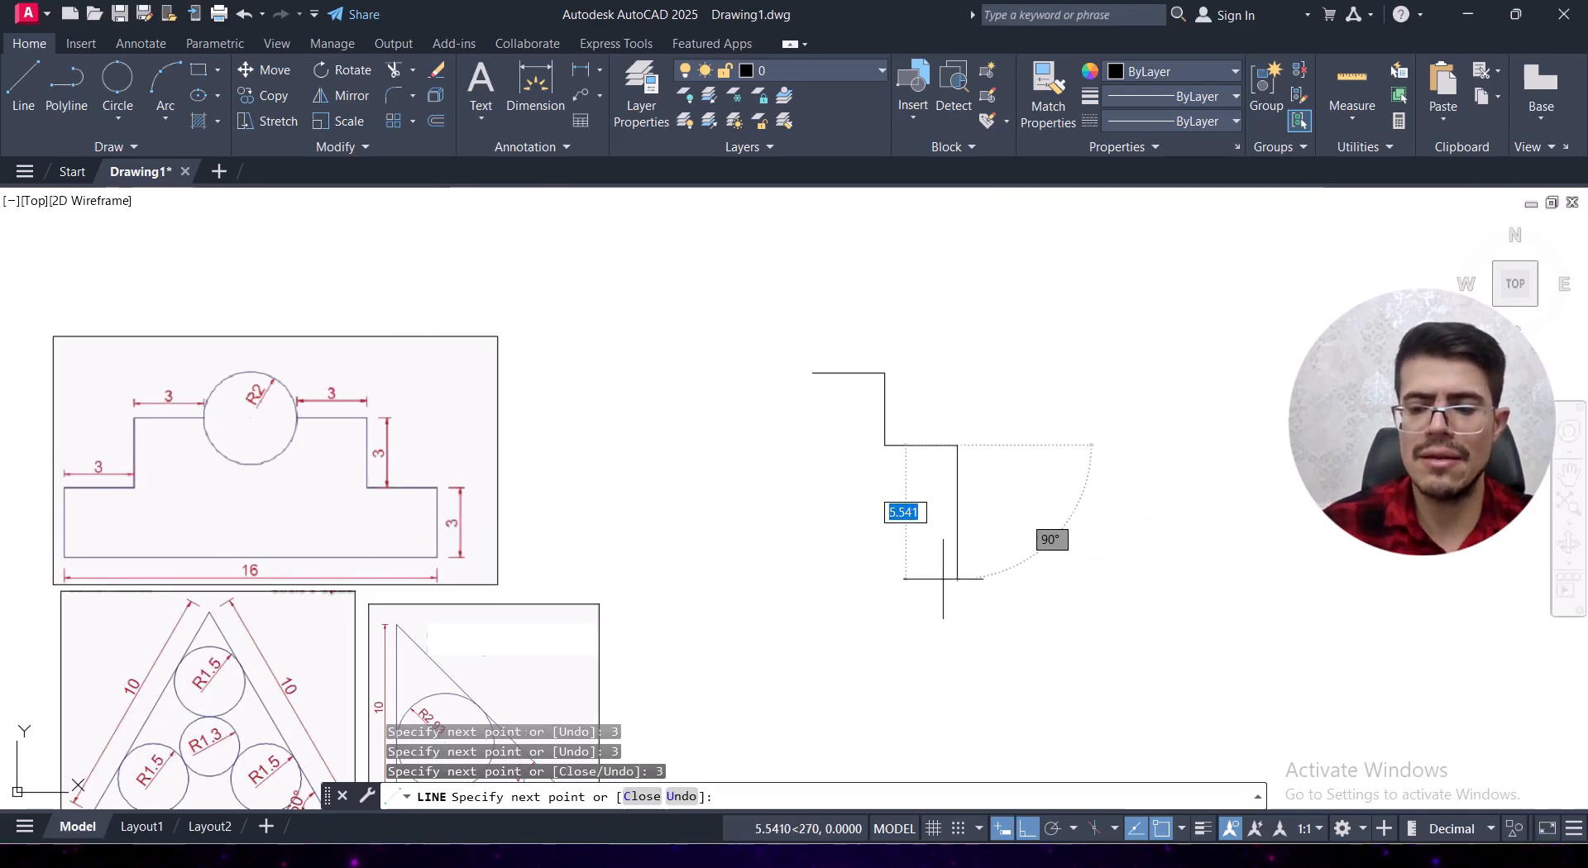
pyautogui.press('Return')
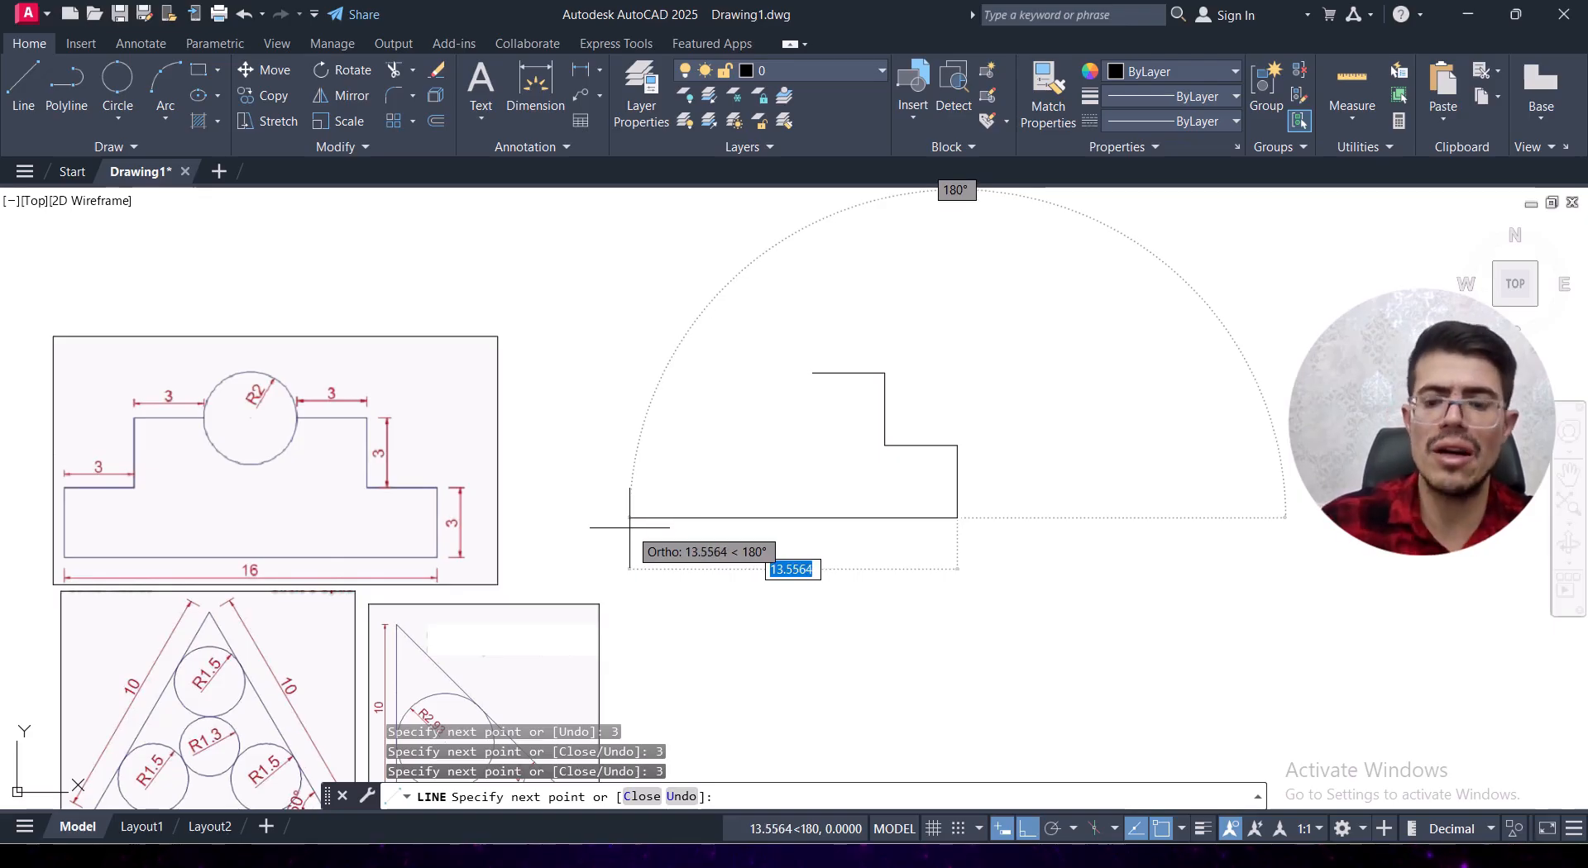
pyautogui.write('16')
pyautogui.press('Return')
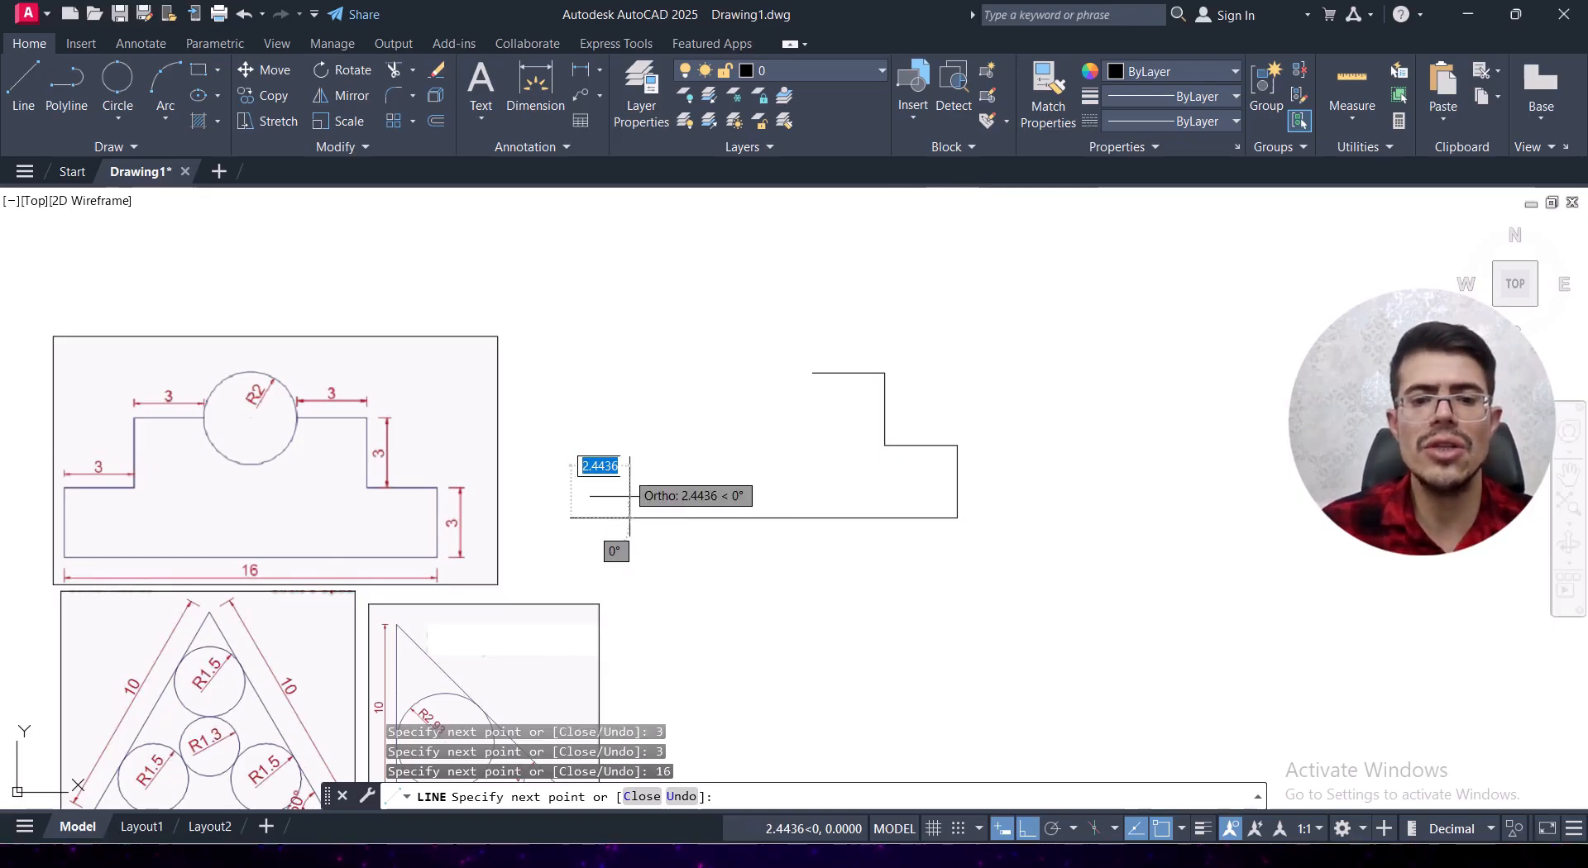
# Finish the outline's left side with segments of 3 units up, 3 right, 3 up and 3 right, leaving the top gap open.
pyautogui.write('3')
pyautogui.press('Return')
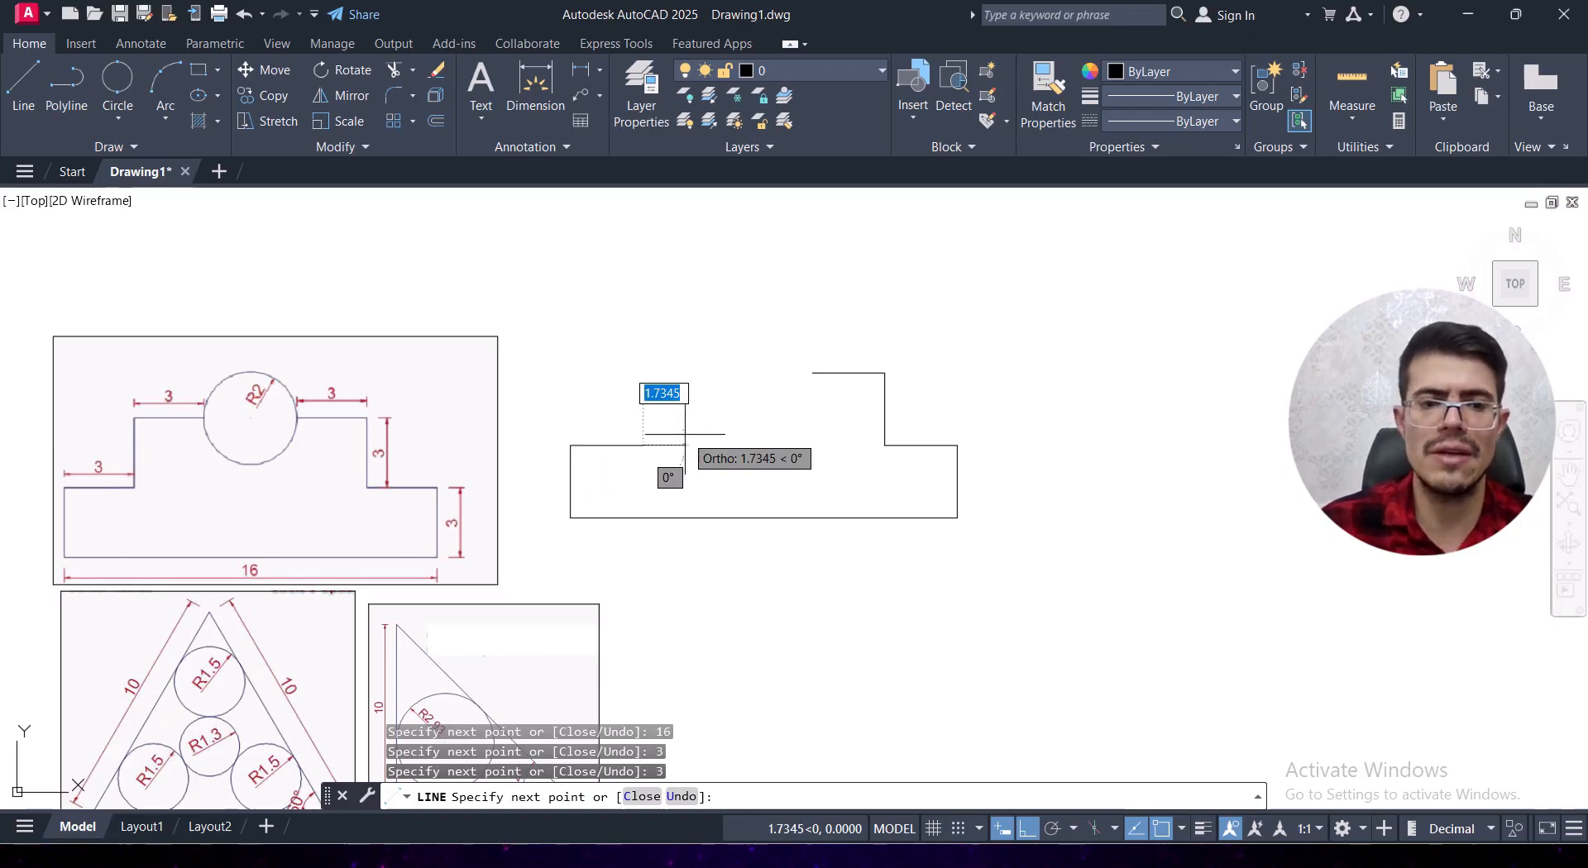
pyautogui.write('3')
pyautogui.press('Return')
pyautogui.write('3')
pyautogui.press('Return')
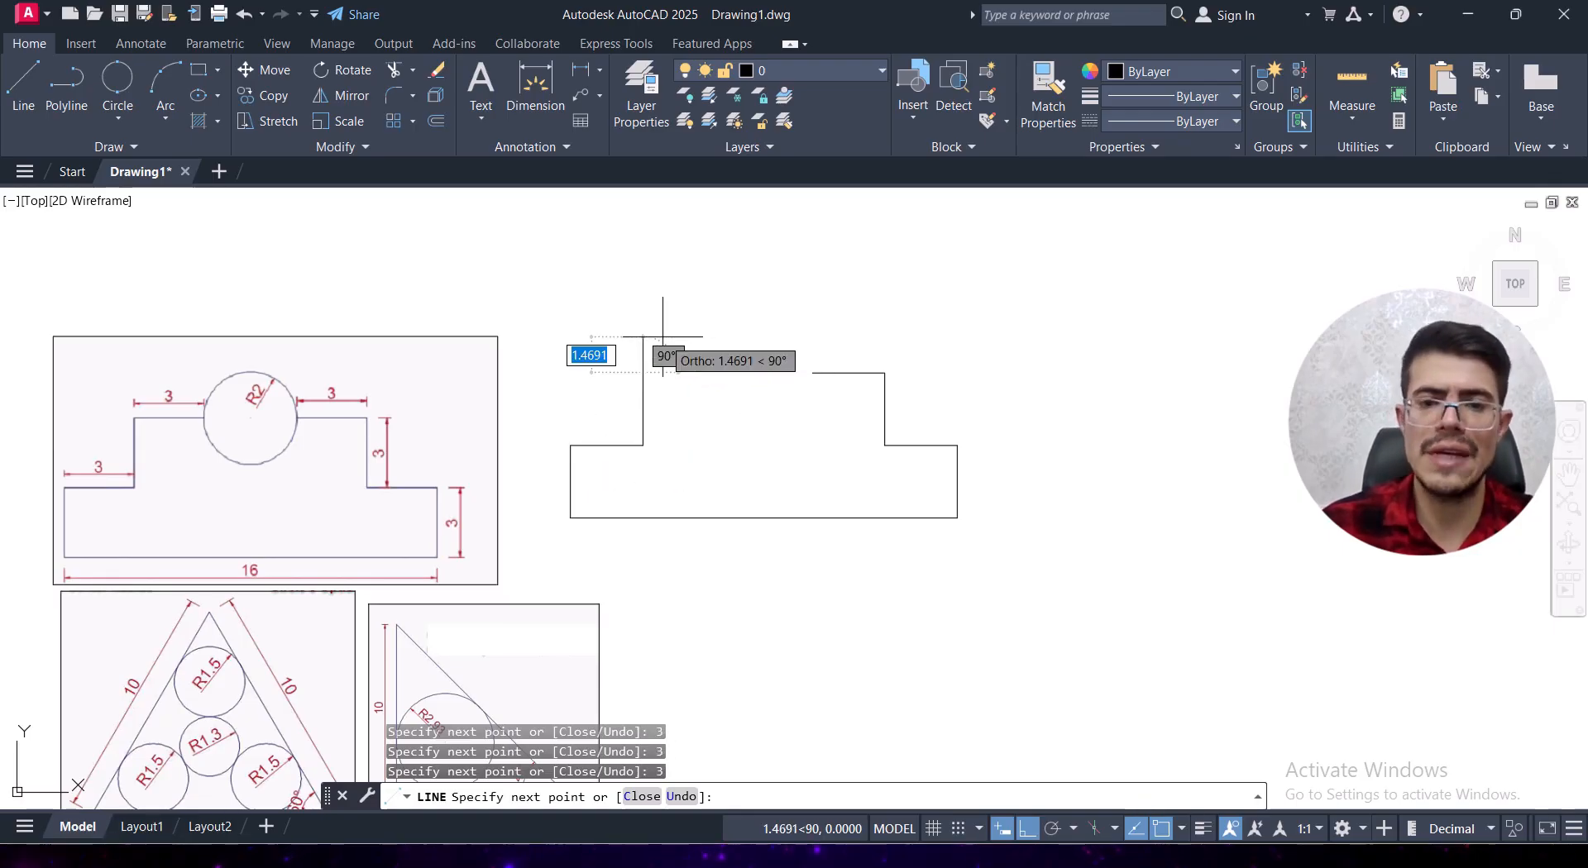
pyautogui.write('3')
pyautogui.press('Return')
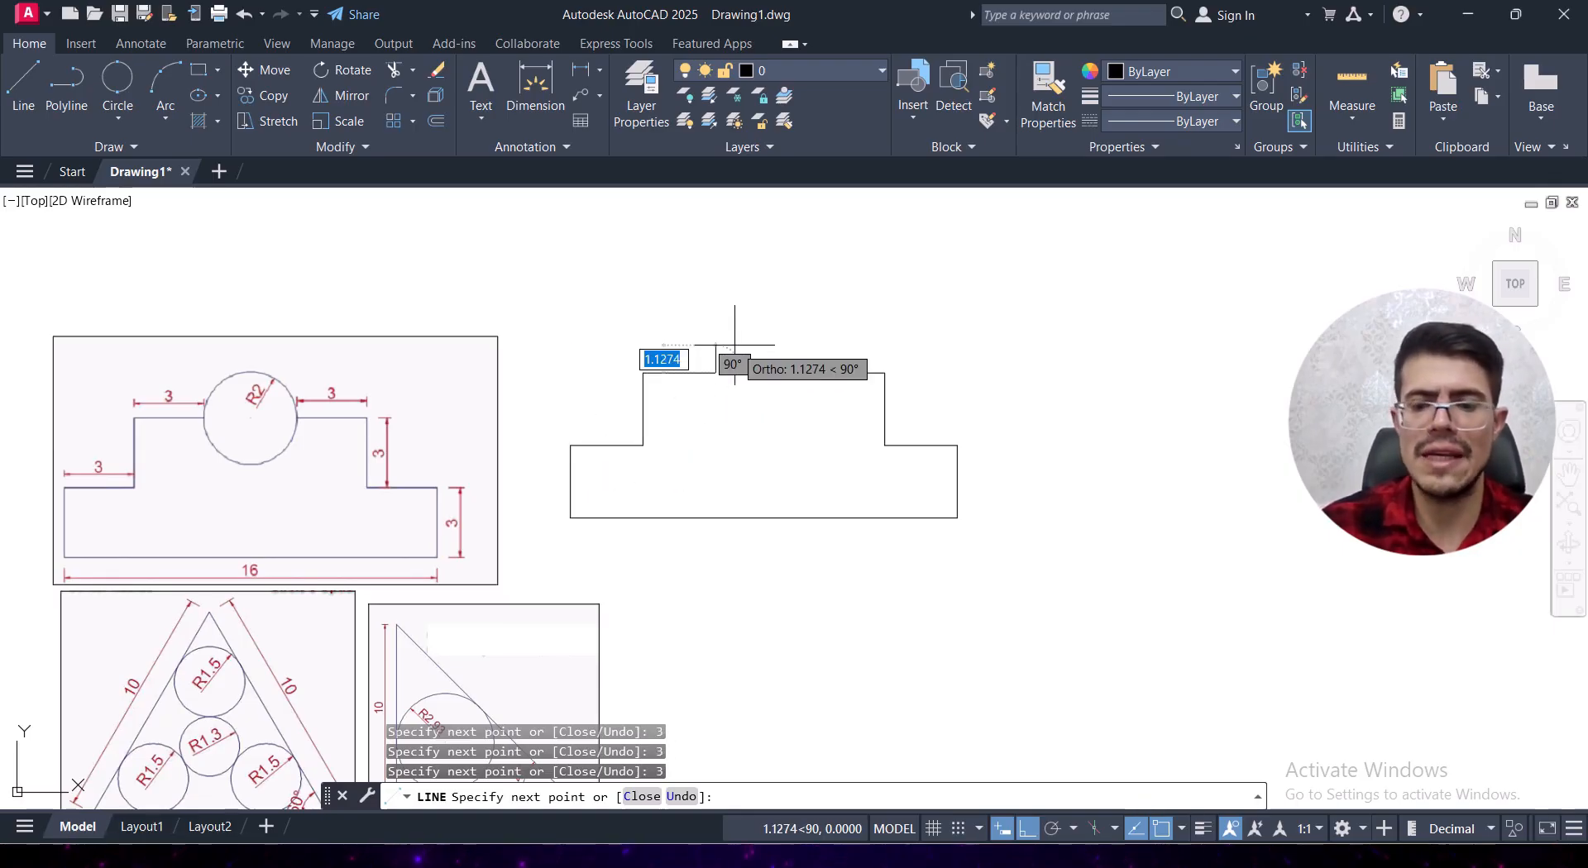
pyautogui.press('Return')
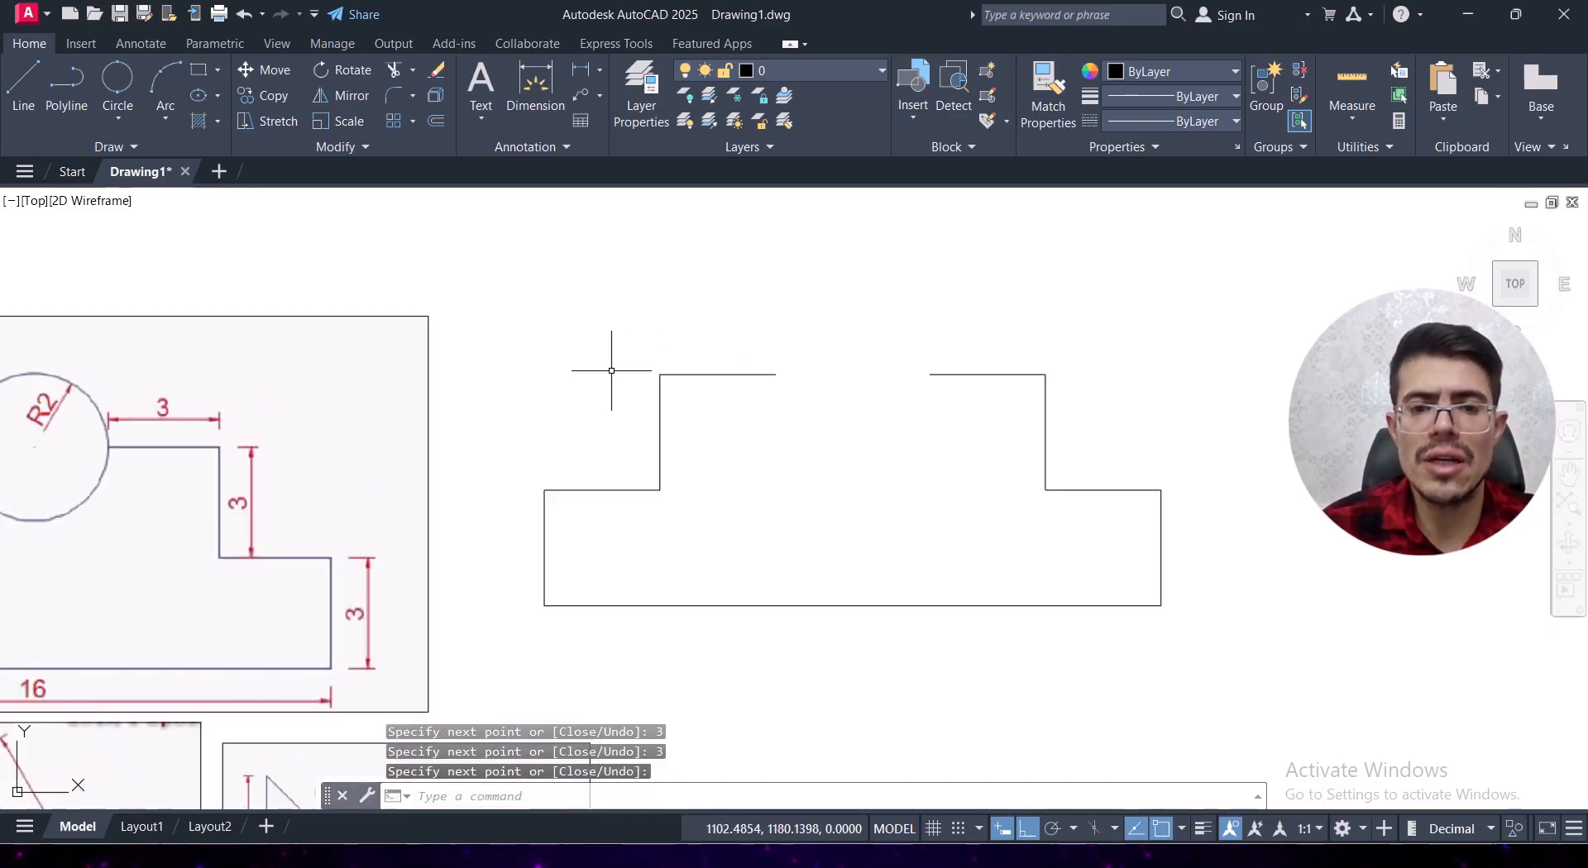
# Draw a 2-Point circle across the top gap, using the two open line ends as its diameter.
pyautogui.scroll(2, 619, 364)
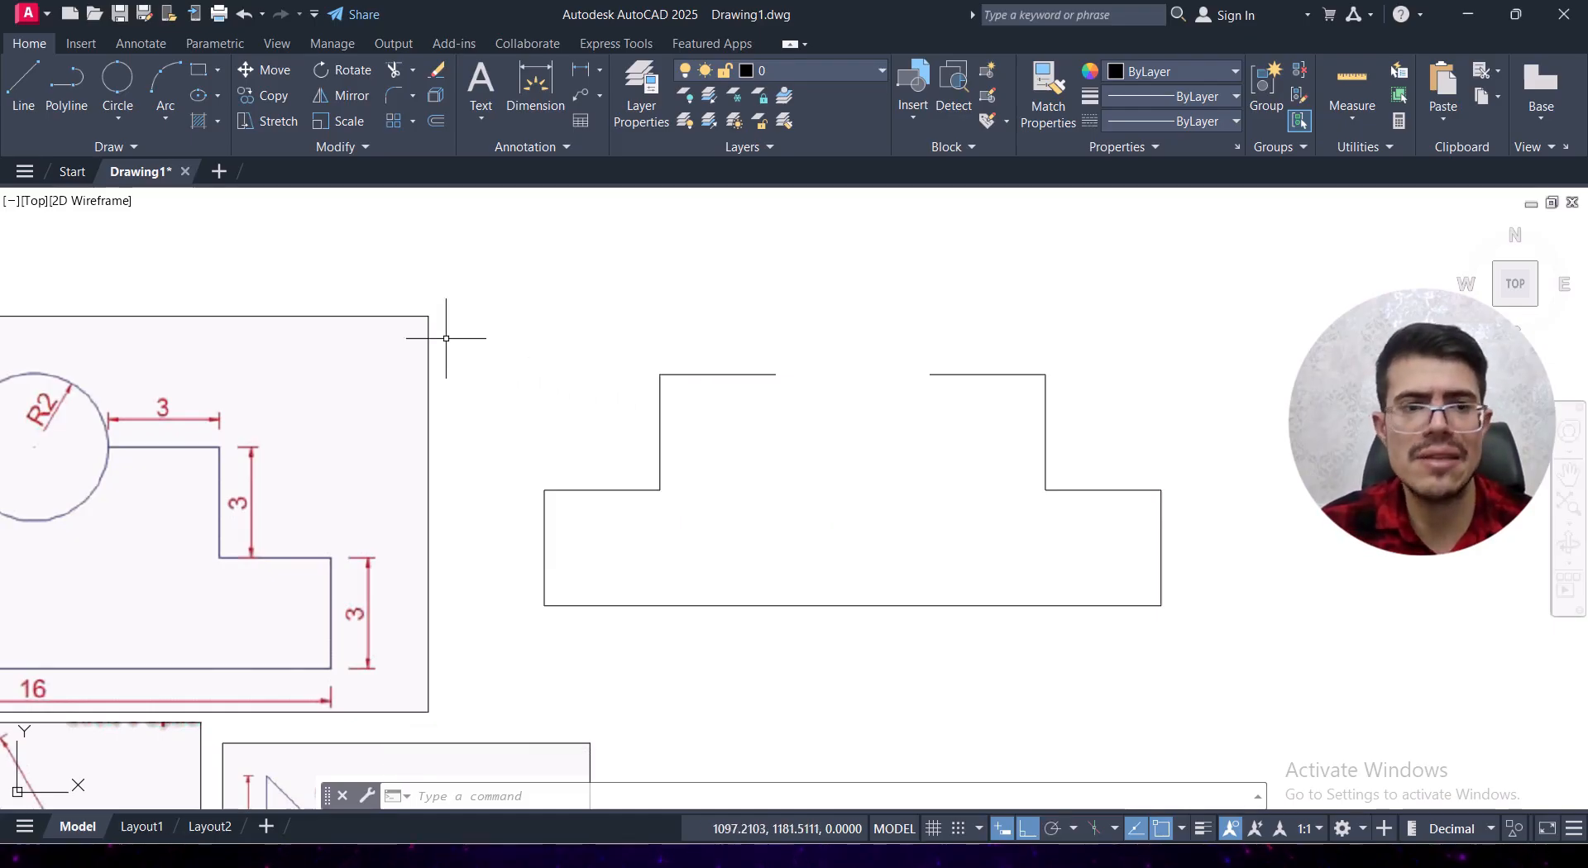
pyautogui.click(119, 121)
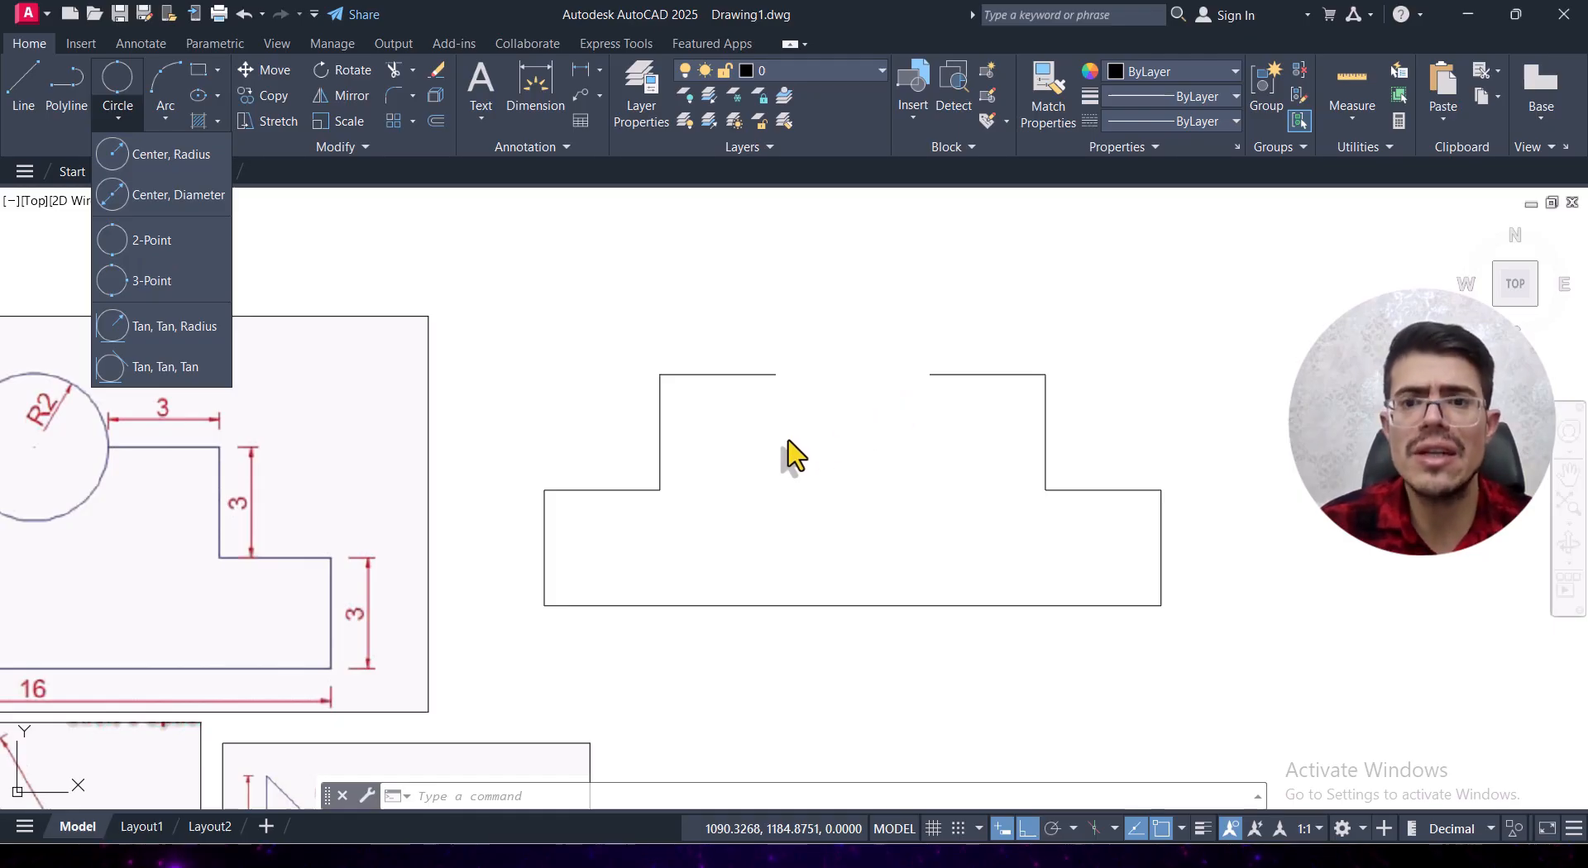
pyautogui.click(144, 240)
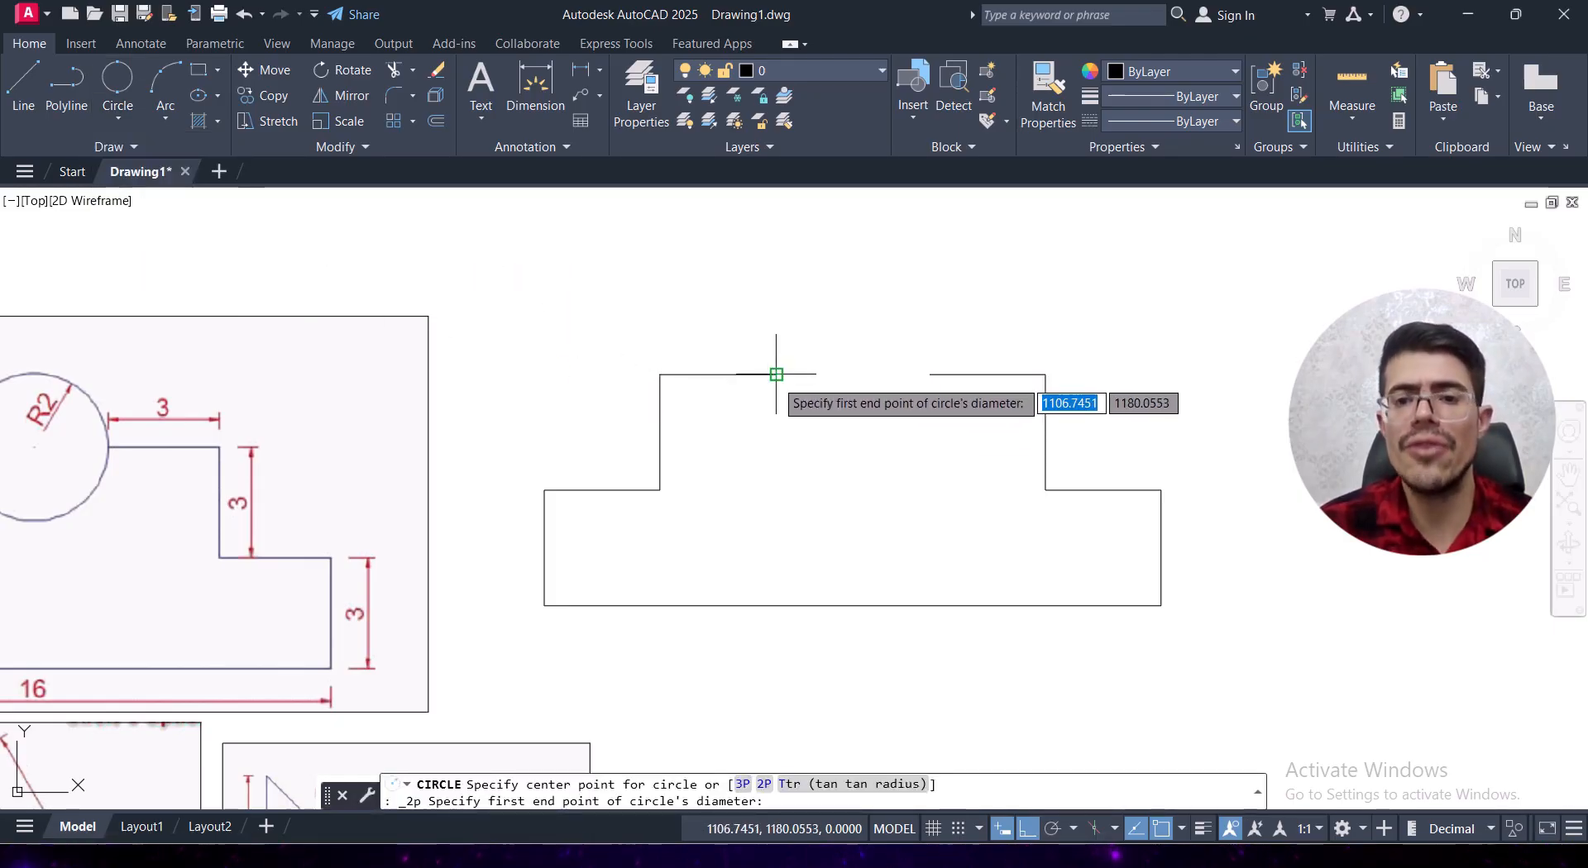
pyautogui.click(776, 374)
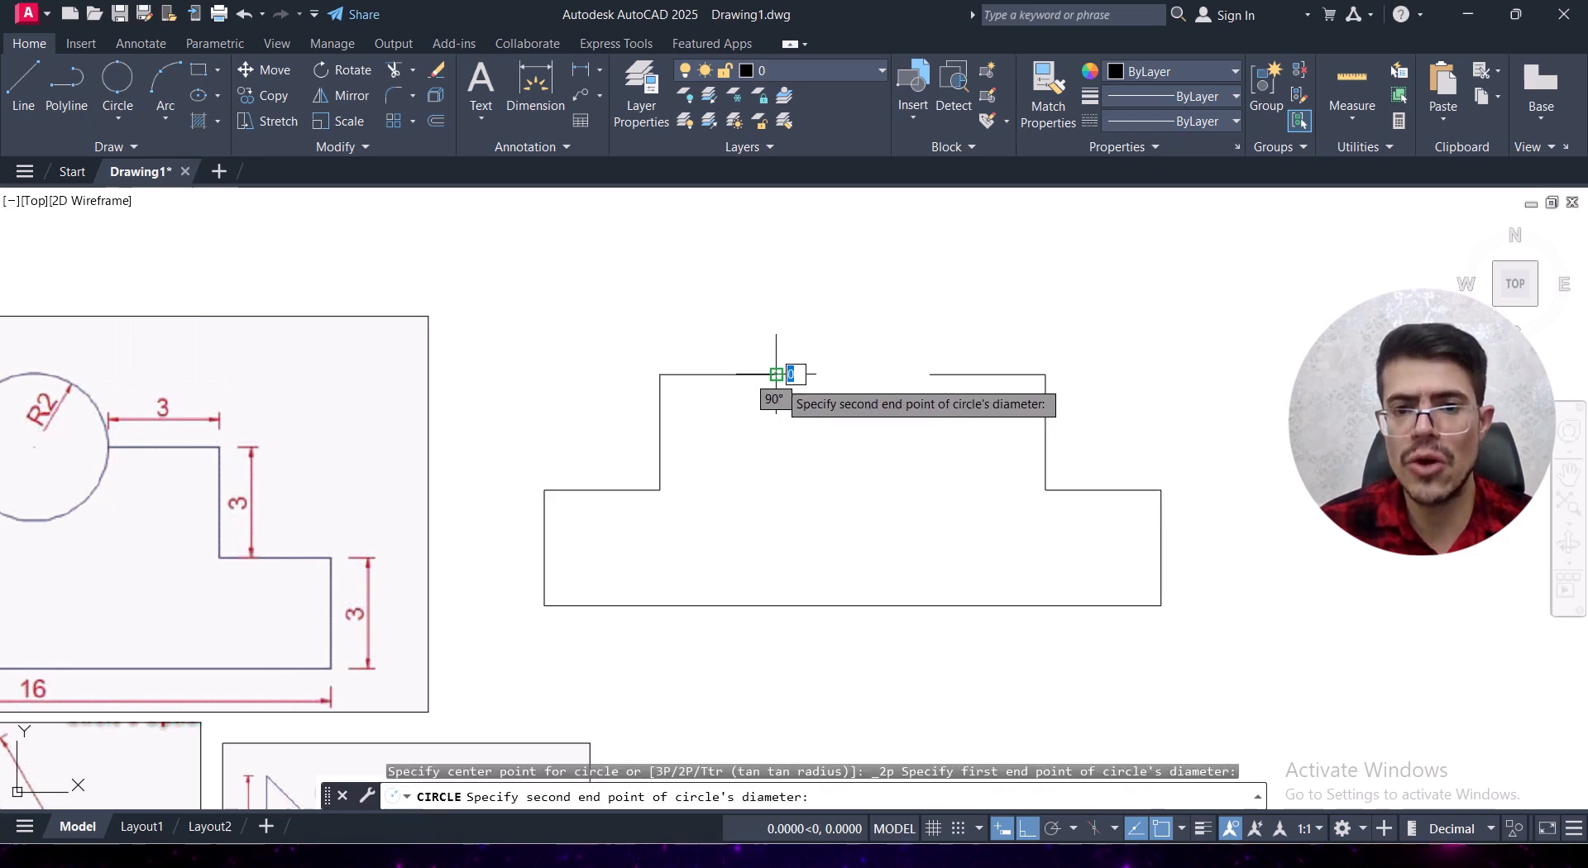
pyautogui.click(929, 375)
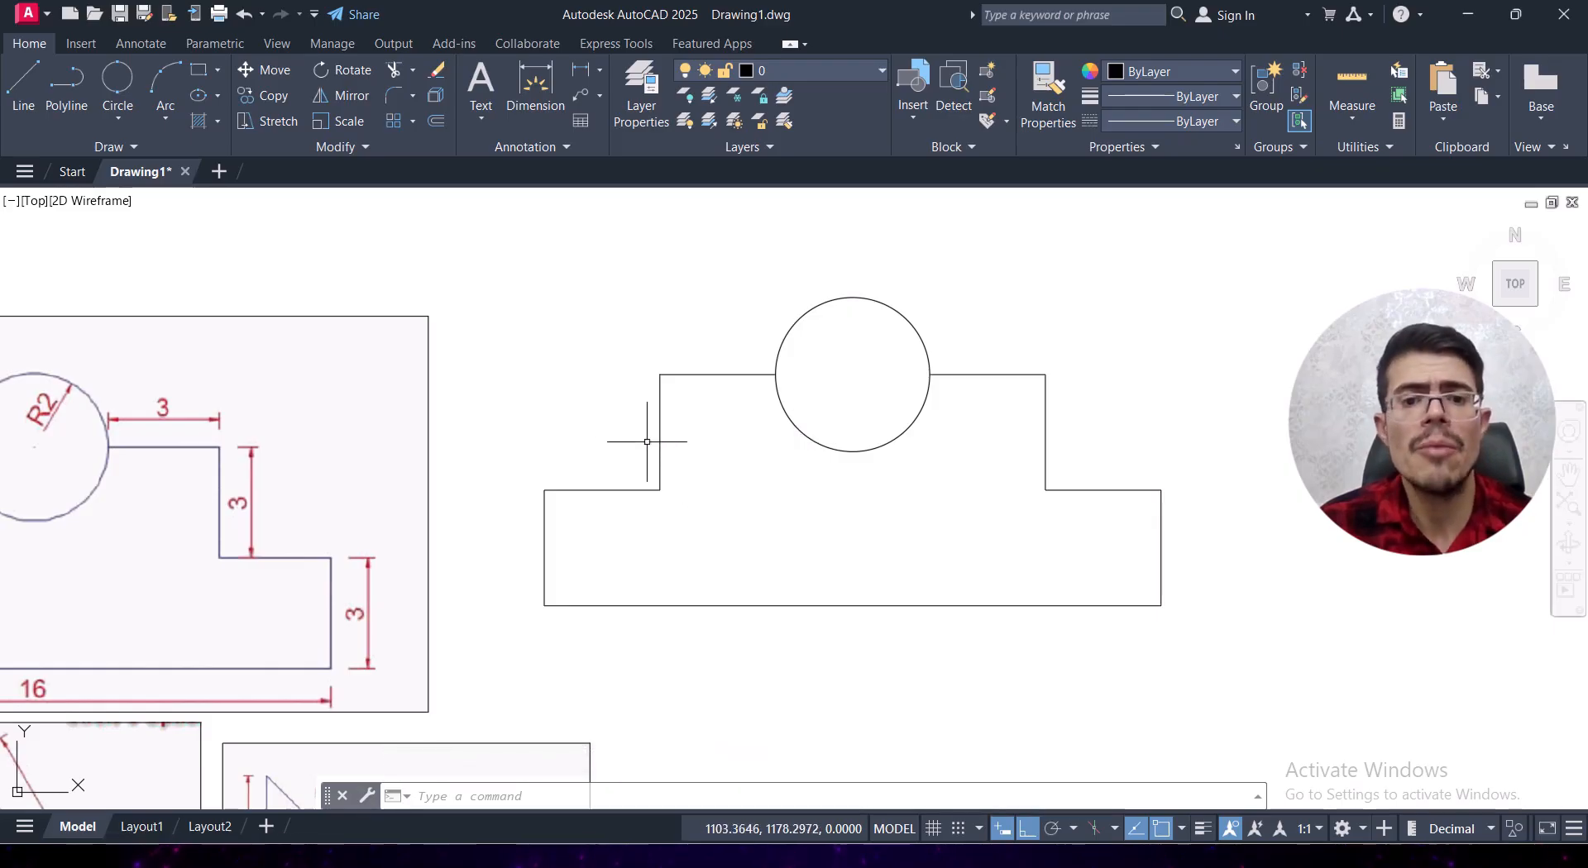
# Dimension the circle's diameter, placing the dimension above and to the left of the circle.
pyautogui.moveTo(647, 442); pyautogui.dragTo(728, 438, button='middle')
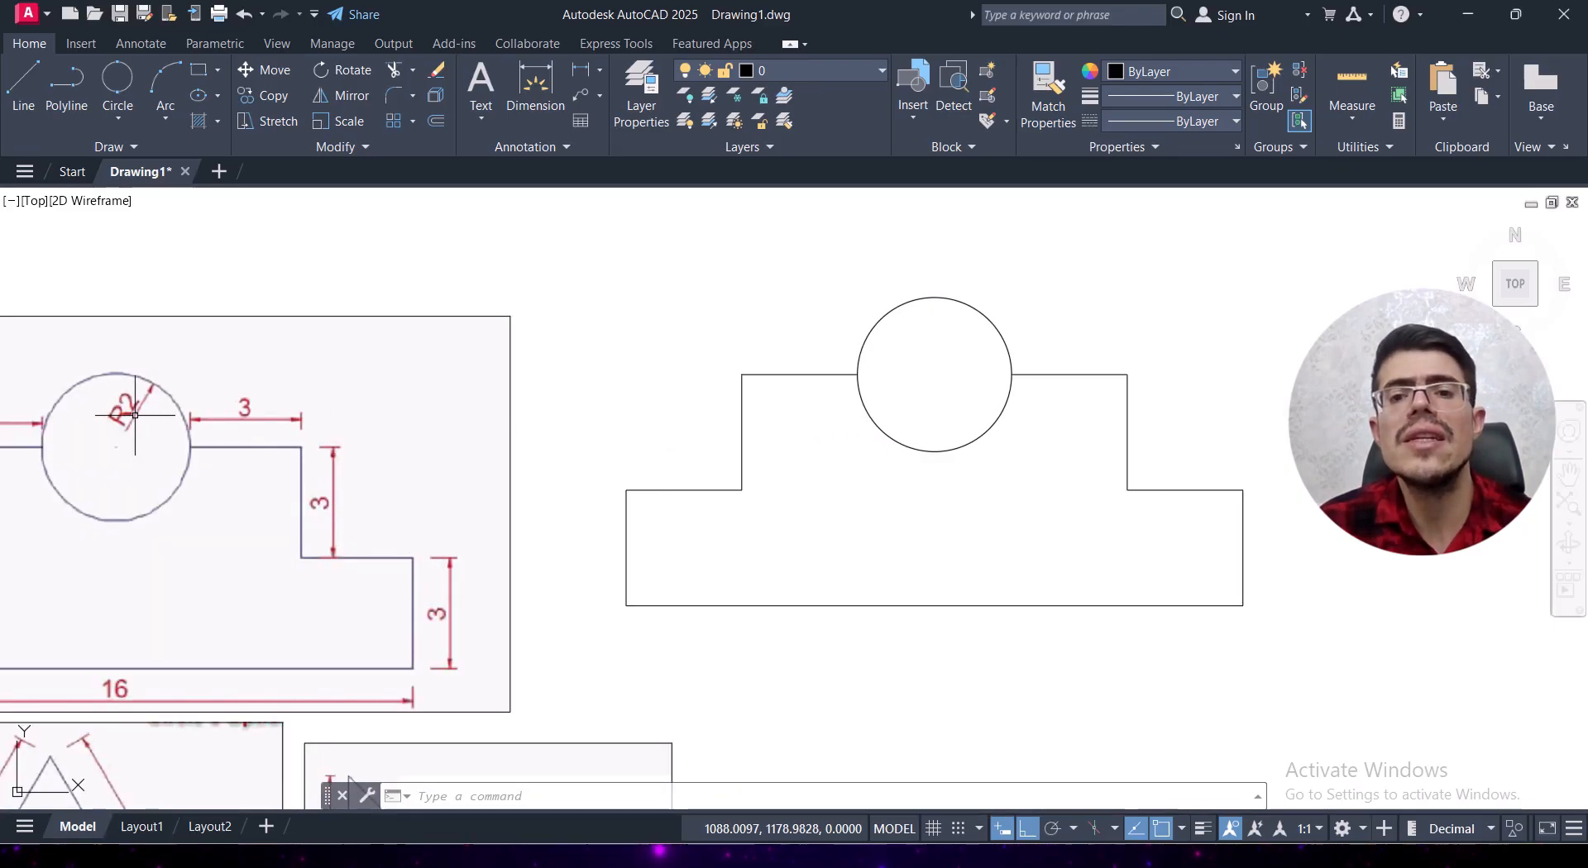
pyautogui.click(536, 87)
pyautogui.moveTo(783, 261); pyautogui.dragTo(777, 316, button='middle')
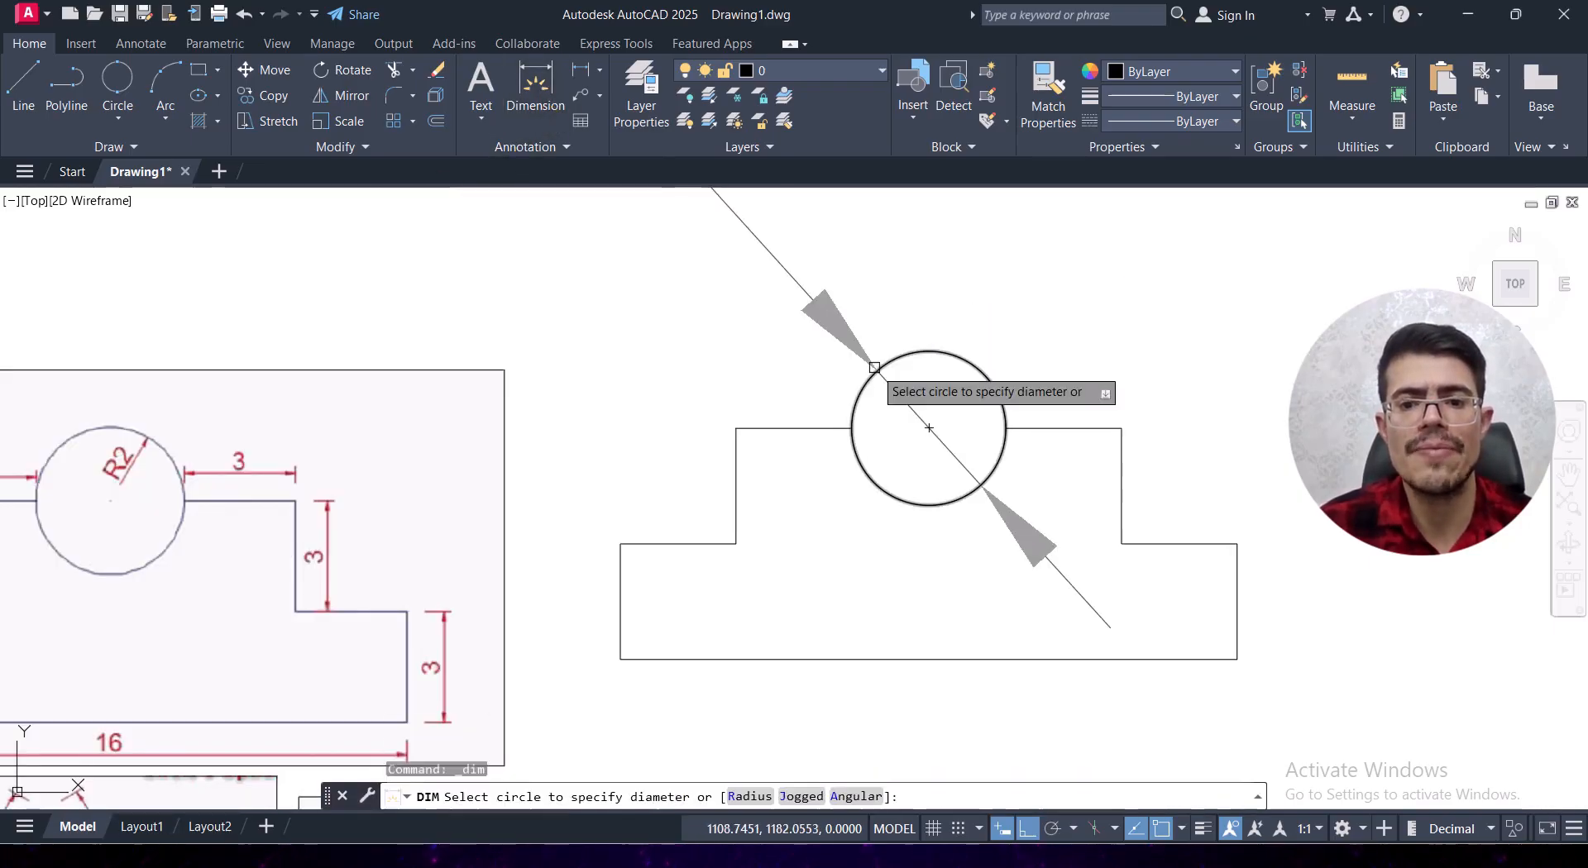
pyautogui.click(876, 371)
pyautogui.scroll(-2, 863, 362)
pyautogui.click(808, 338)
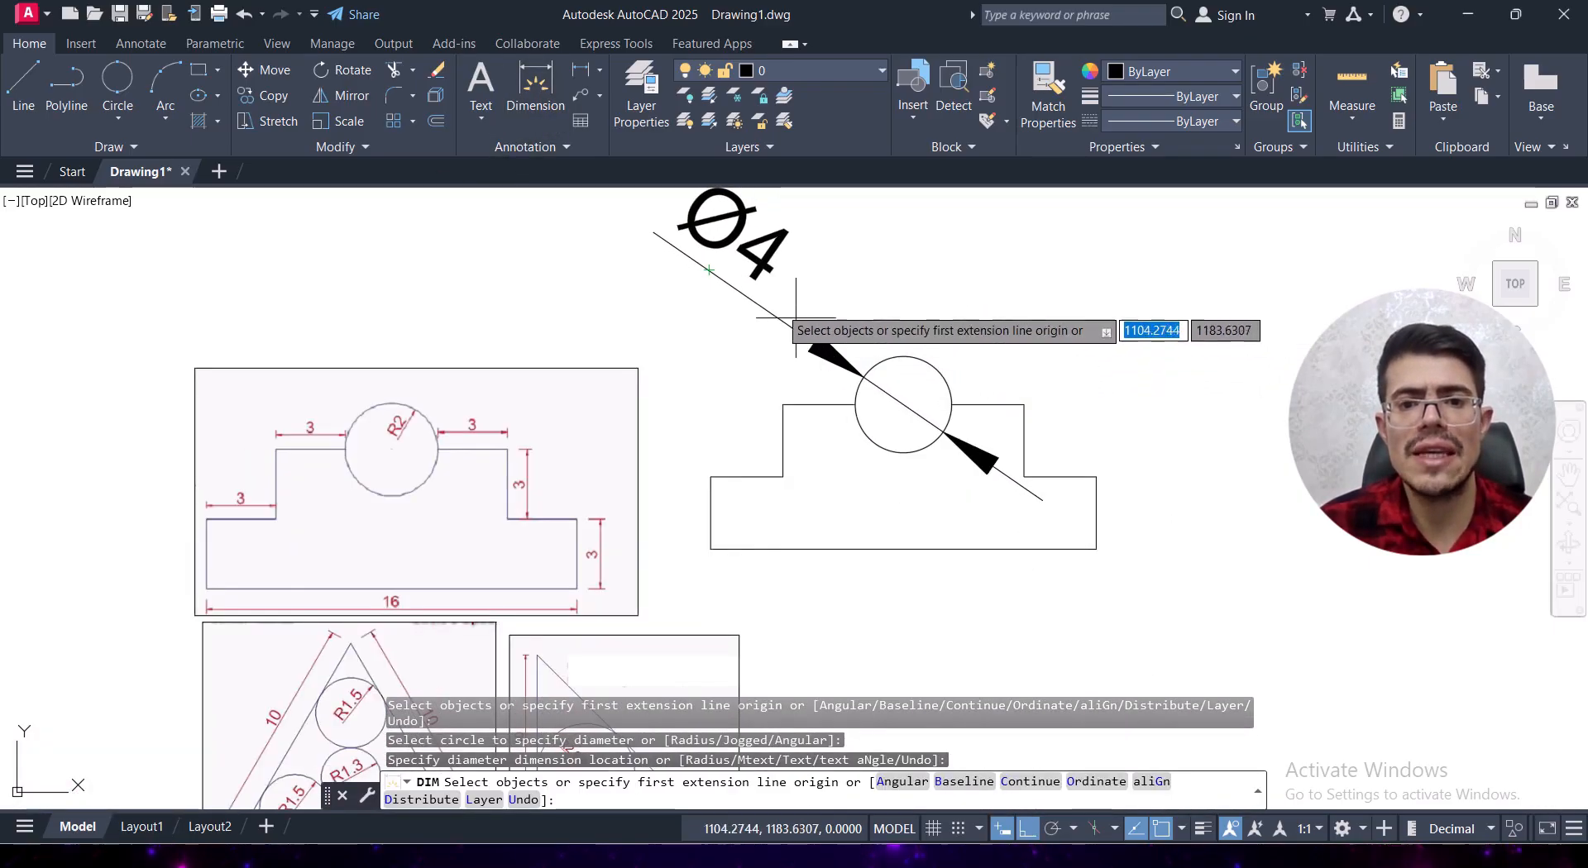
# End the dimension command and delete the circle's diameter dimension.
pyautogui.moveTo(716, 241); pyautogui.dragTo(741, 291, button='middle')
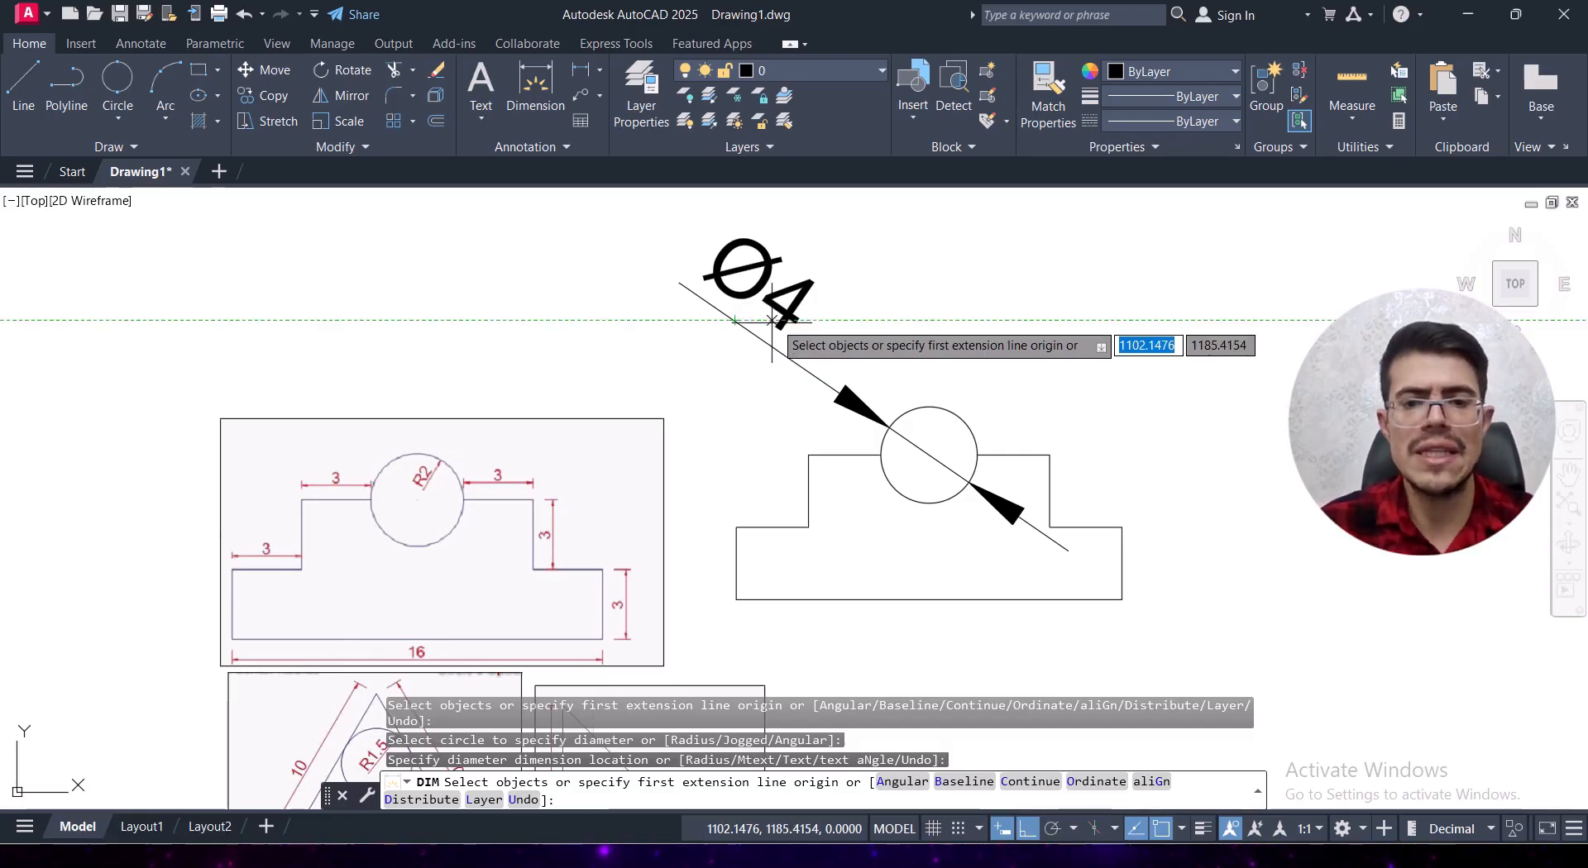
pyautogui.press('Escape')
pyautogui.click(772, 320)
pyautogui.click(714, 327)
pyautogui.press('Delete')
# Draw a horizontal line 10 units long to the left of the triangle reference as the triangle's base.
pyautogui.moveTo(951, 503); pyautogui.dragTo(852, 337, button='middle')
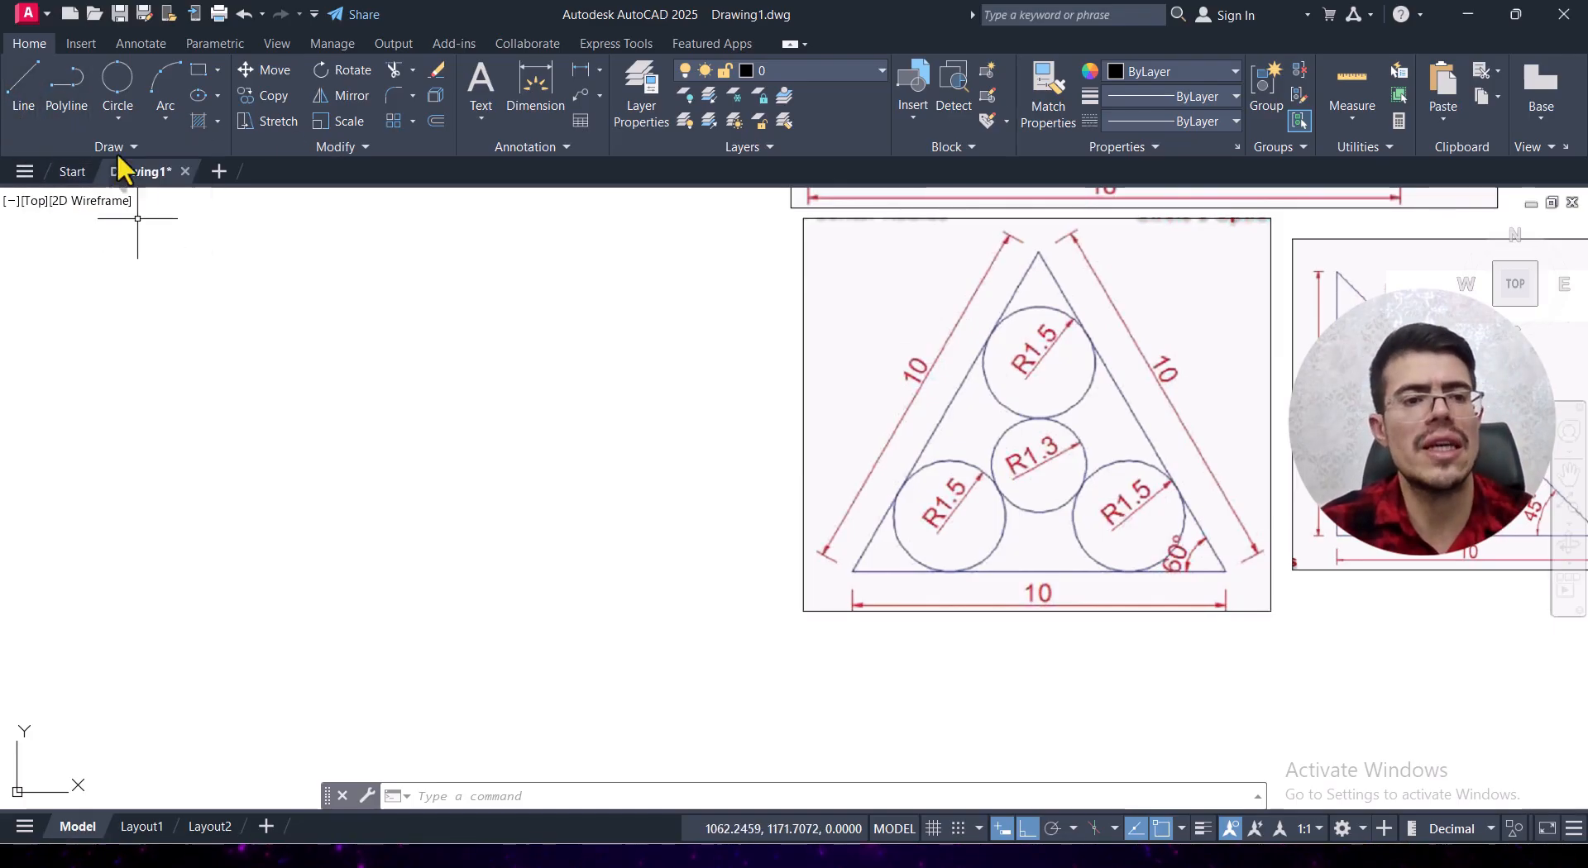
pyautogui.click(19, 91)
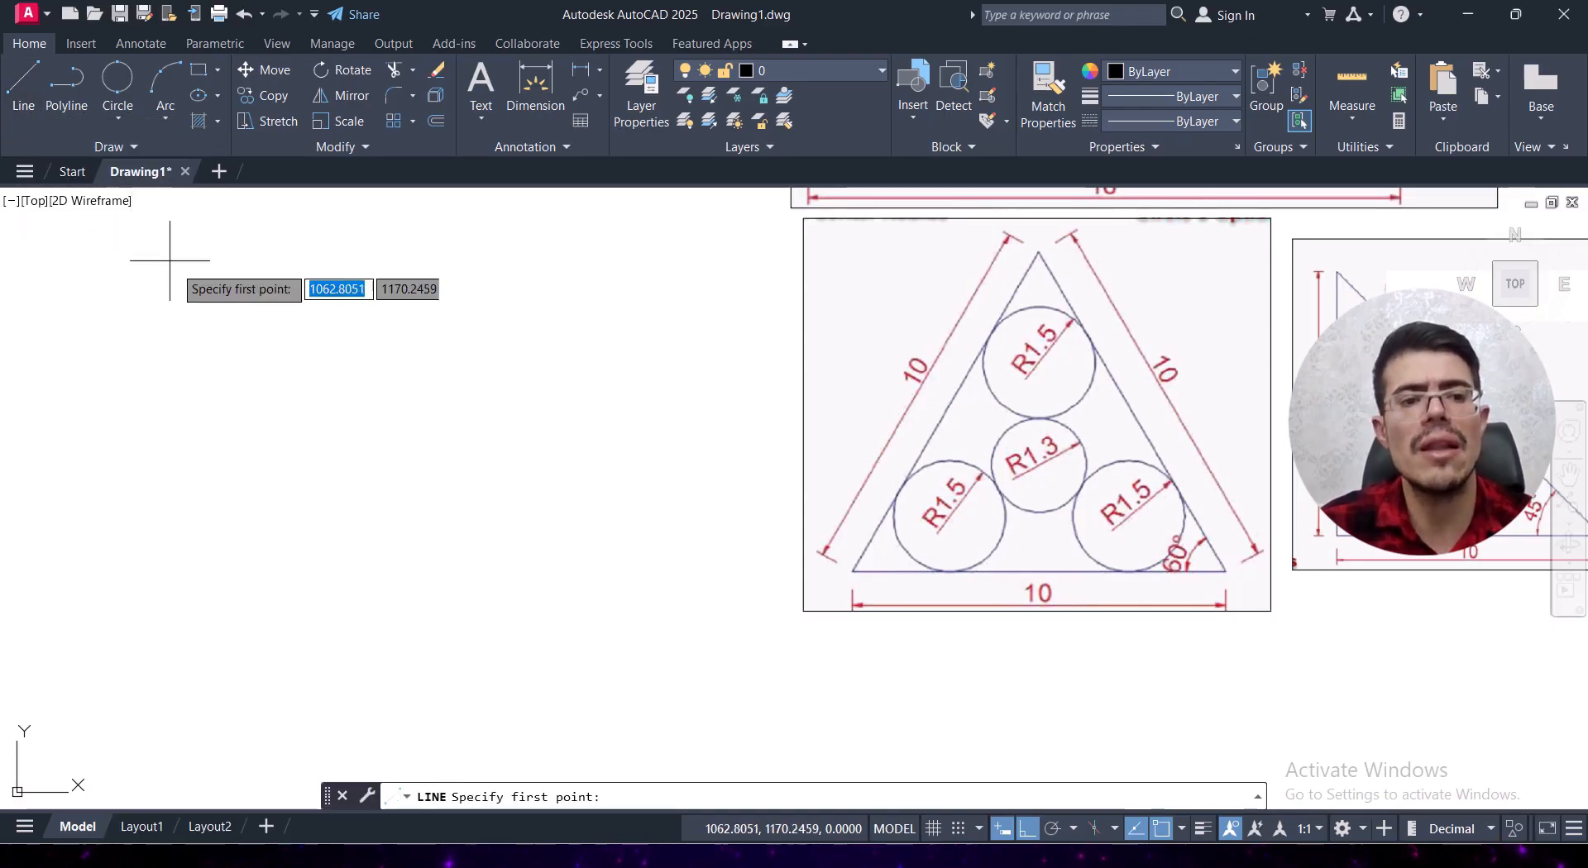
pyautogui.click(178, 581)
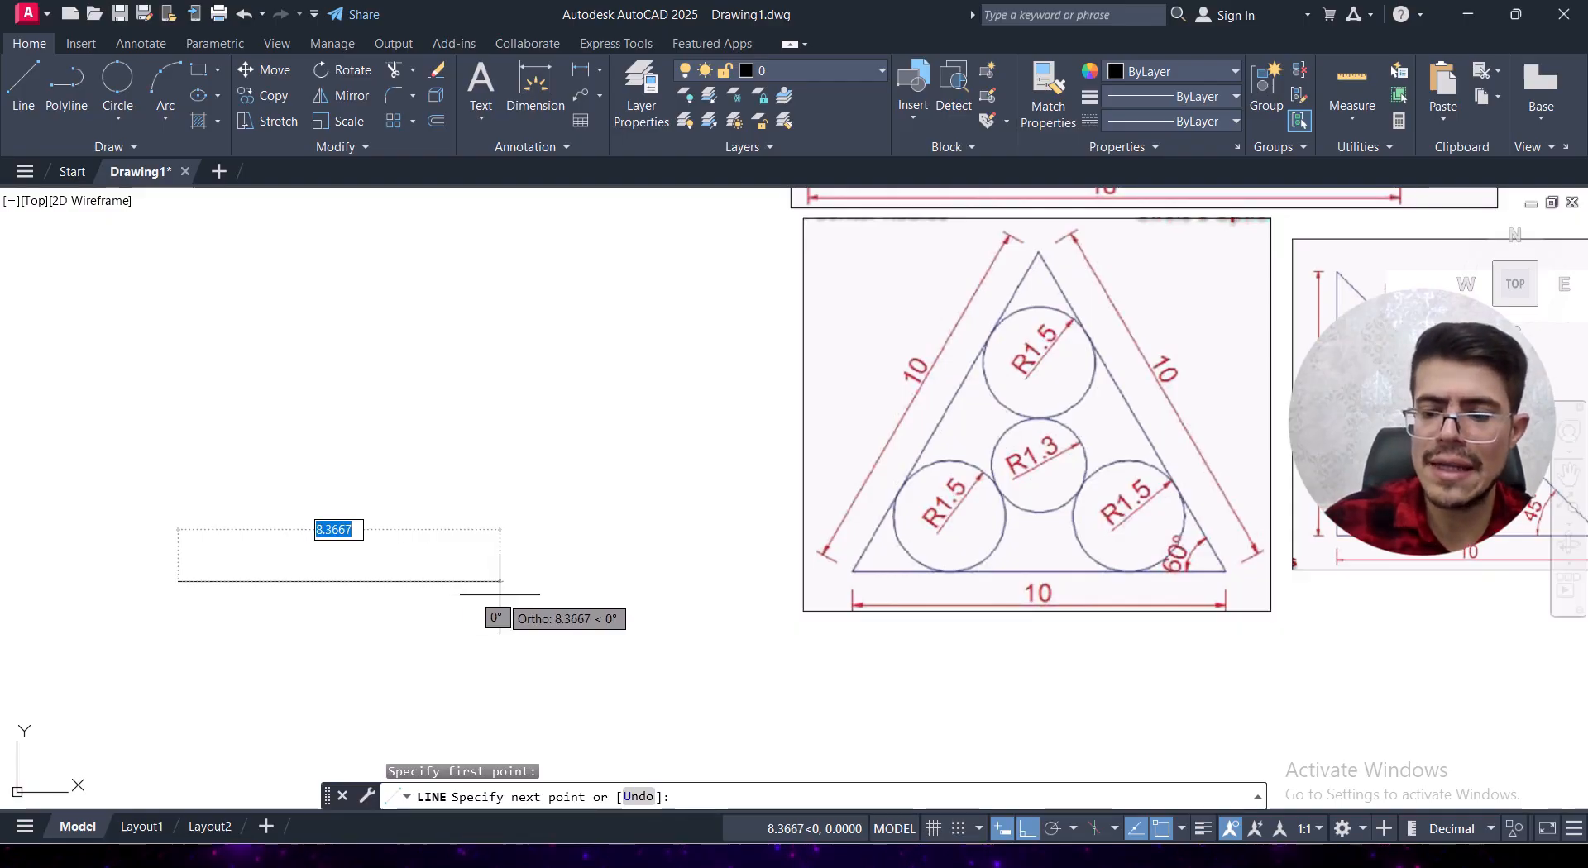
pyautogui.write('10')
pyautogui.press('Return')
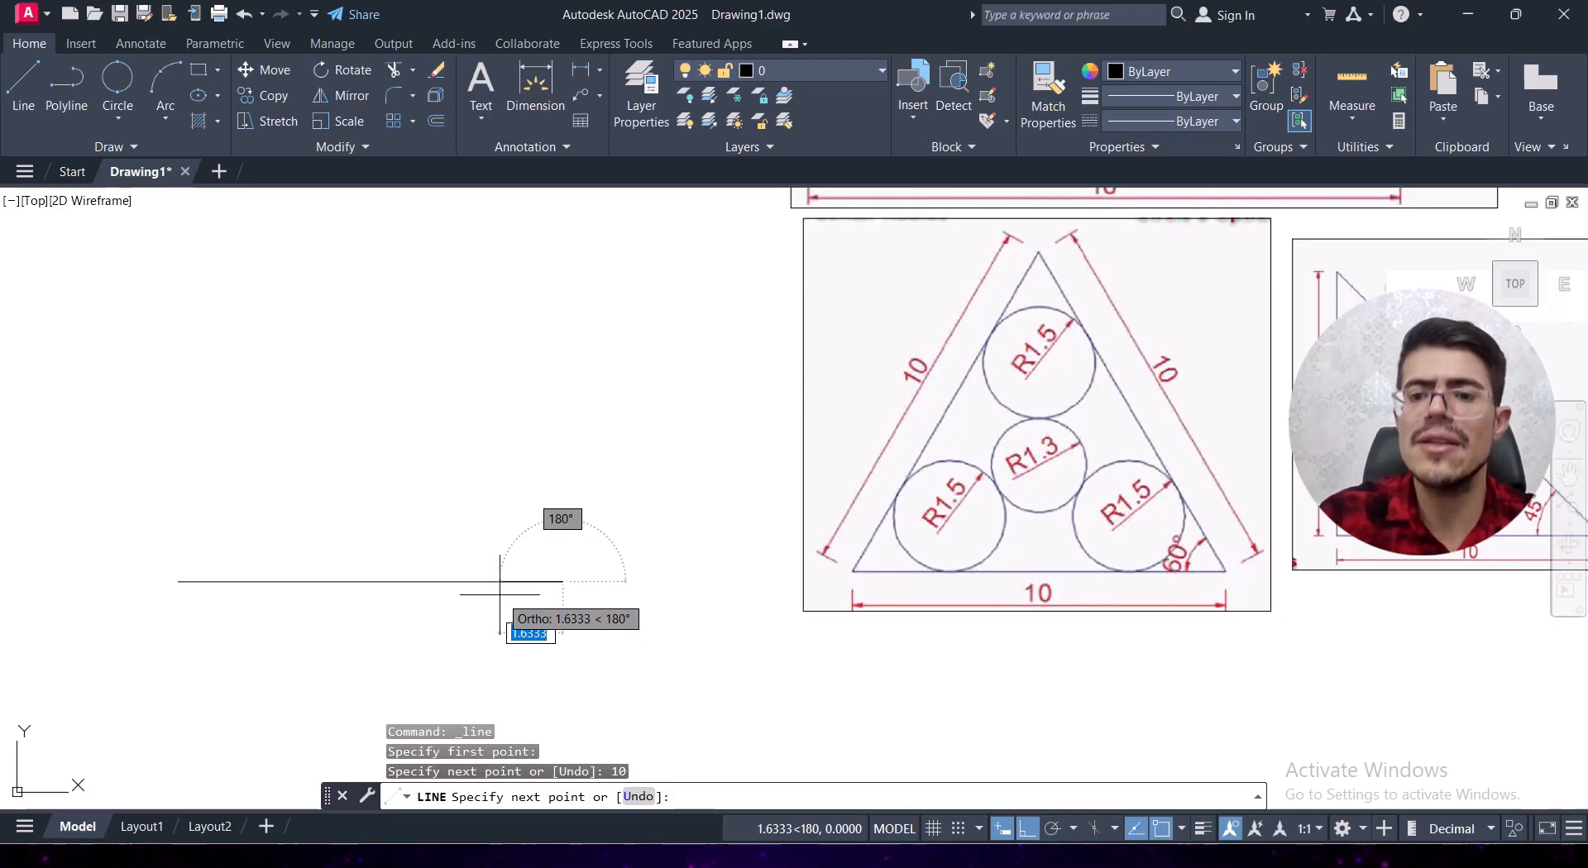
# Draw the triangle's right side 10 units long at 120° from the base's right end, and close the triangle.
pyautogui.write('10')
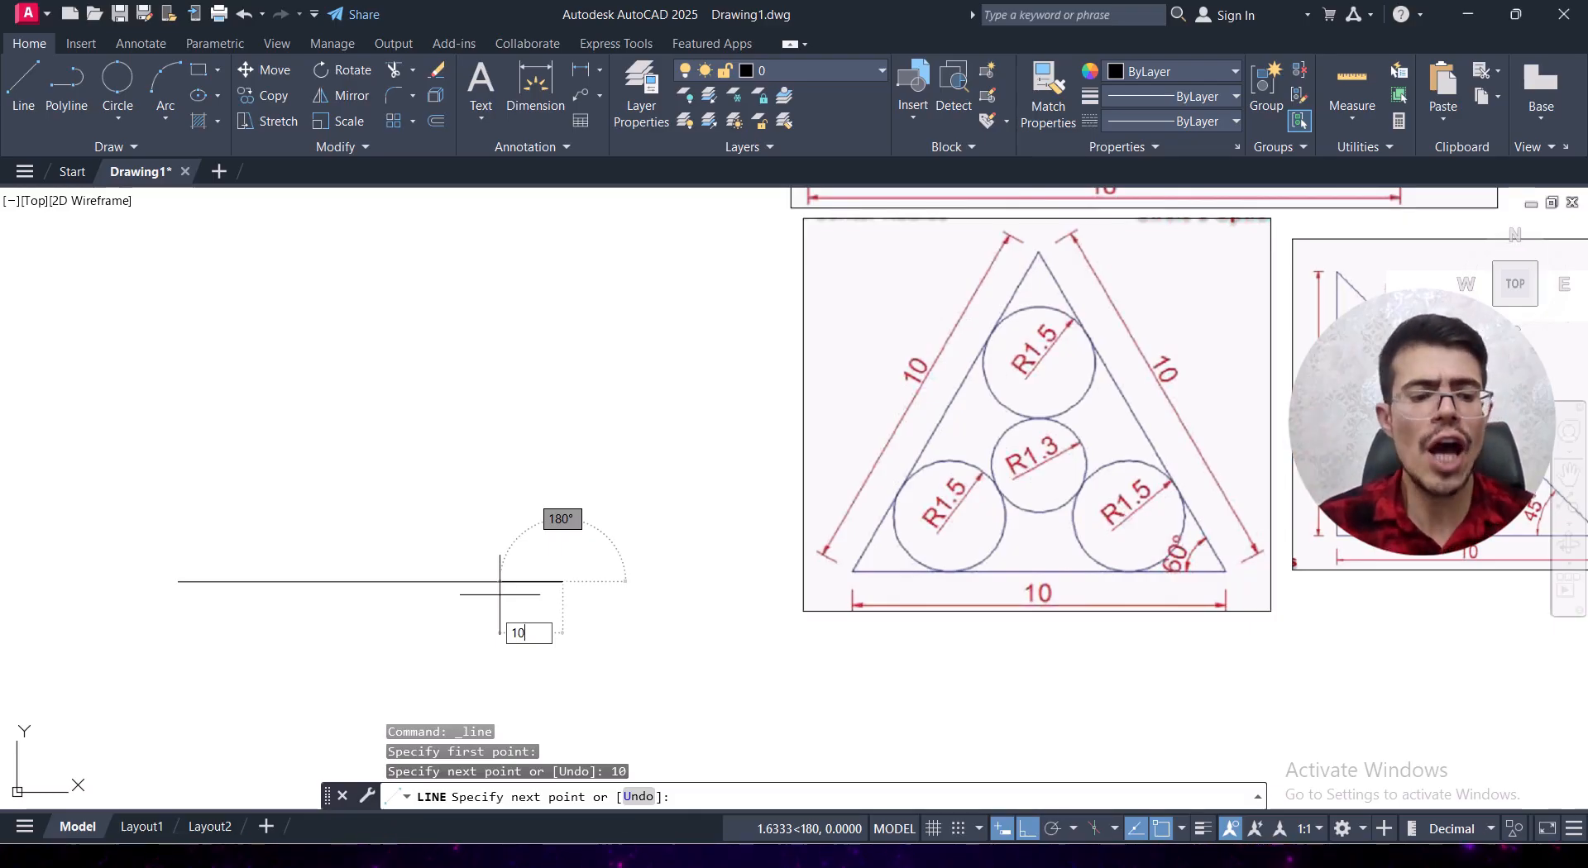
pyautogui.press('Tab')
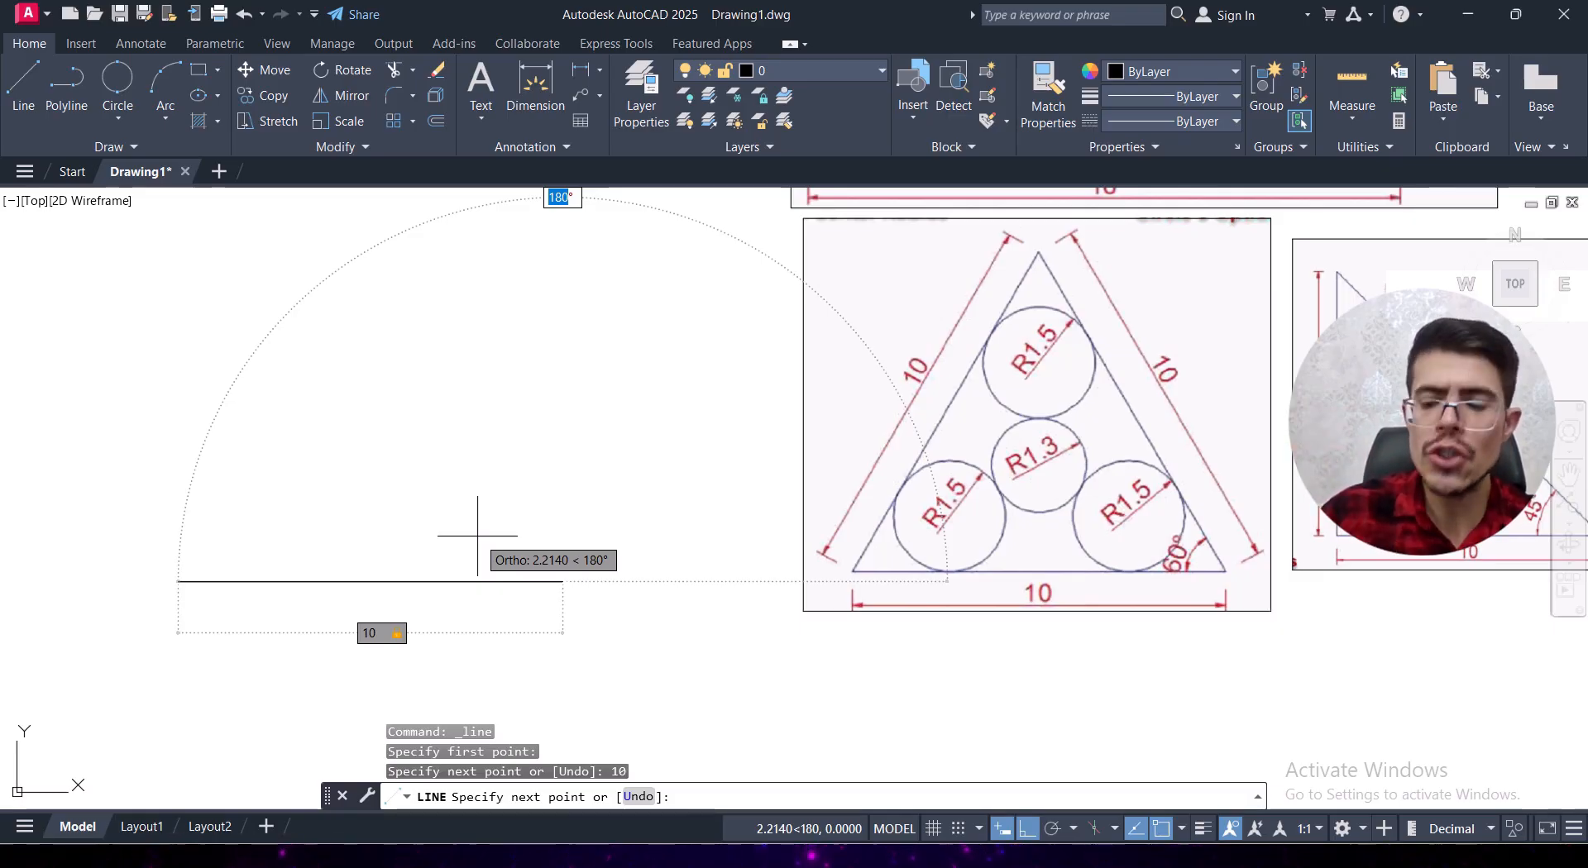
pyautogui.write('120')
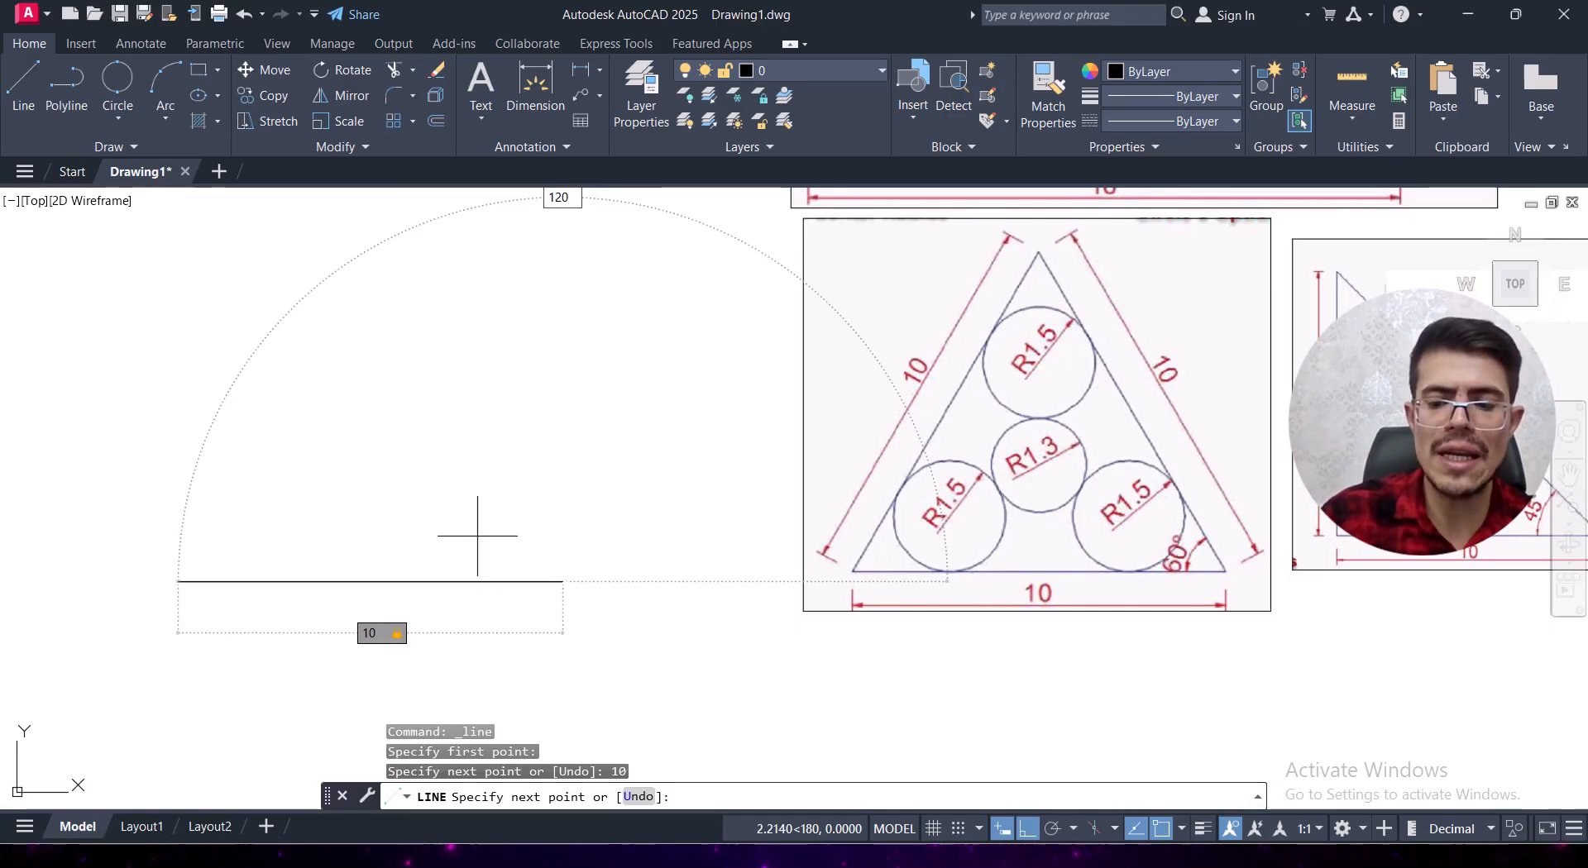
pyautogui.press('Return')
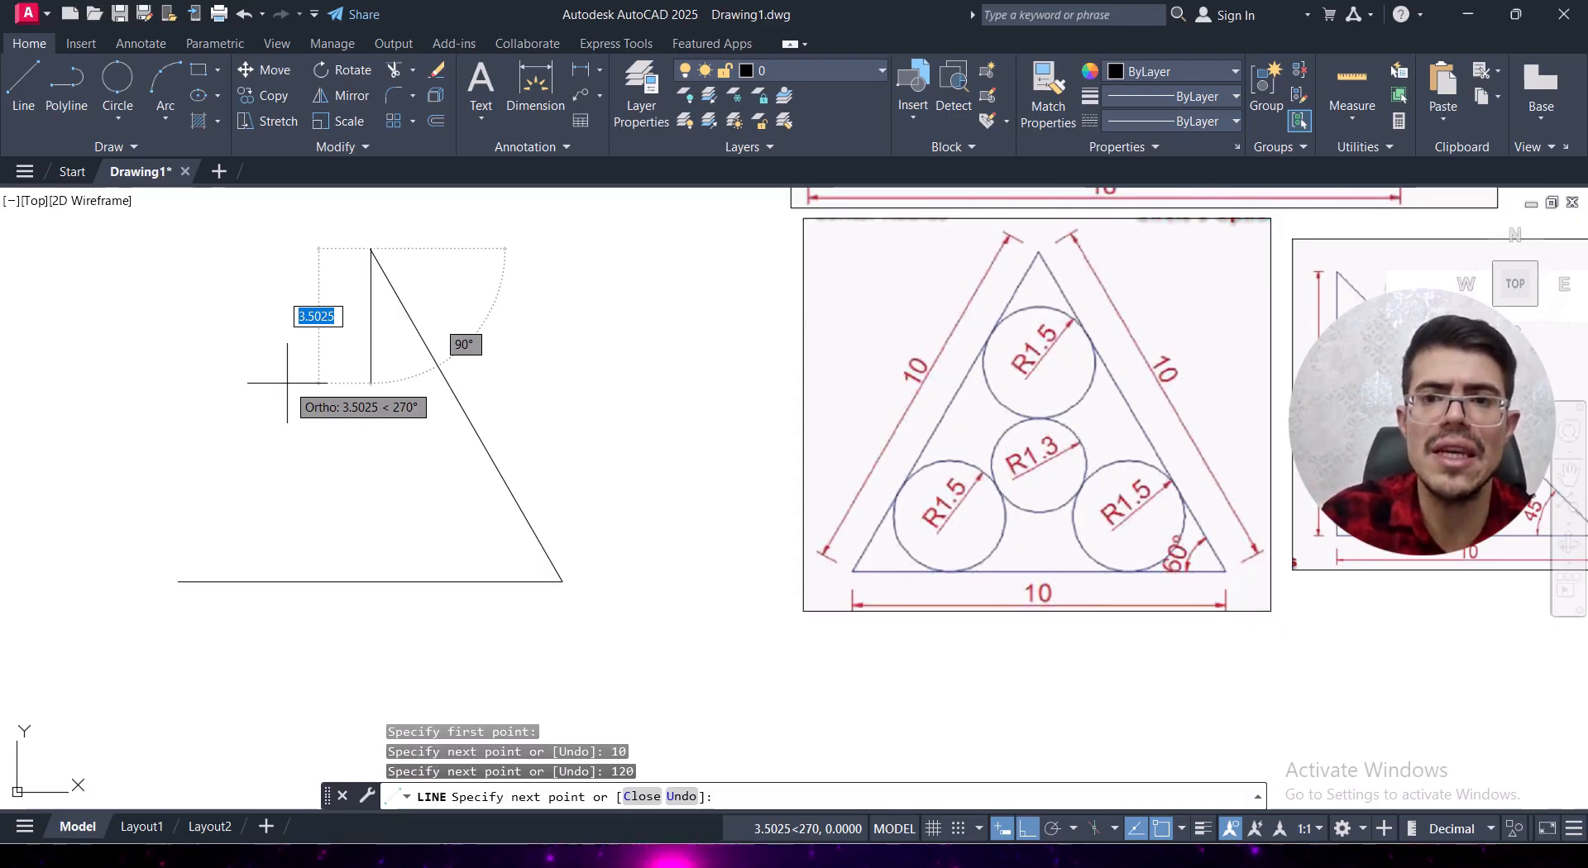
pyautogui.write('c')
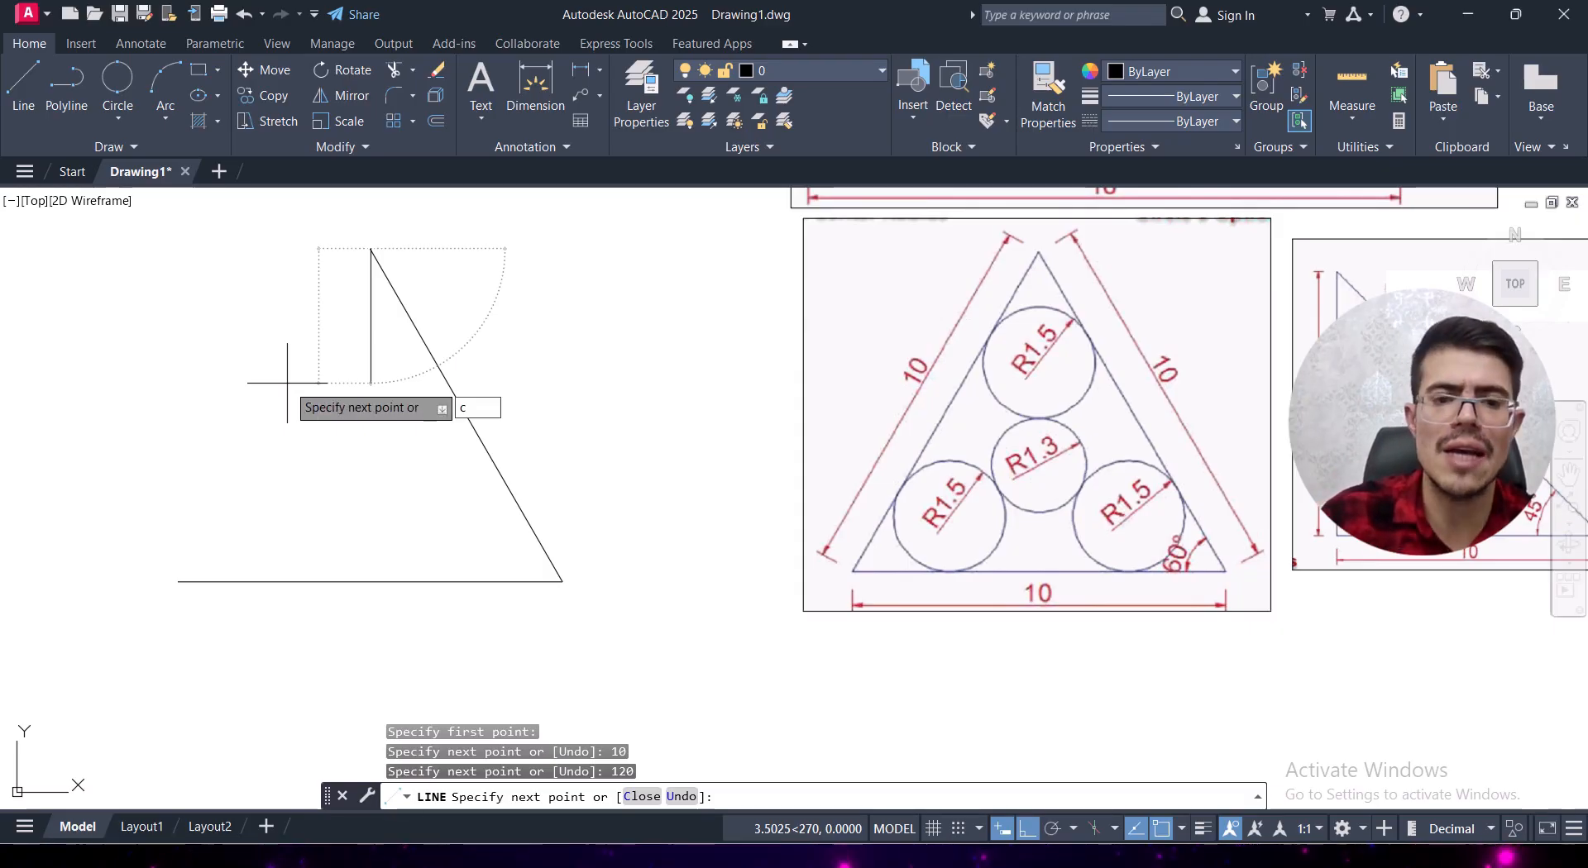
pyautogui.press('Return')
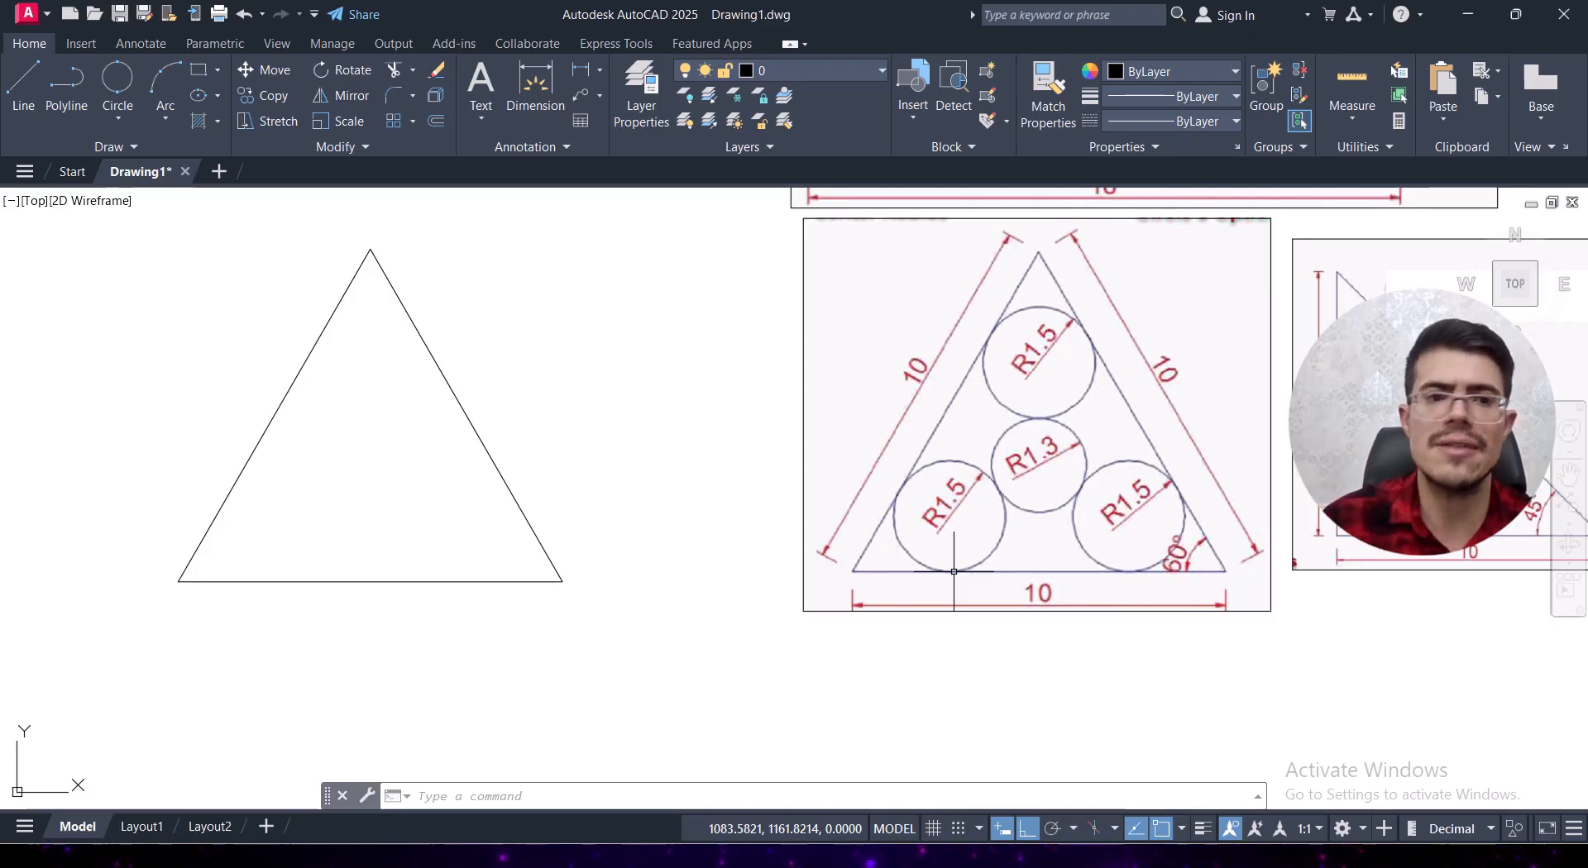
# Draw a circle of radius 1.5 tangent to the triangle's left and right sides, near the apex.
pyautogui.click(122, 117)
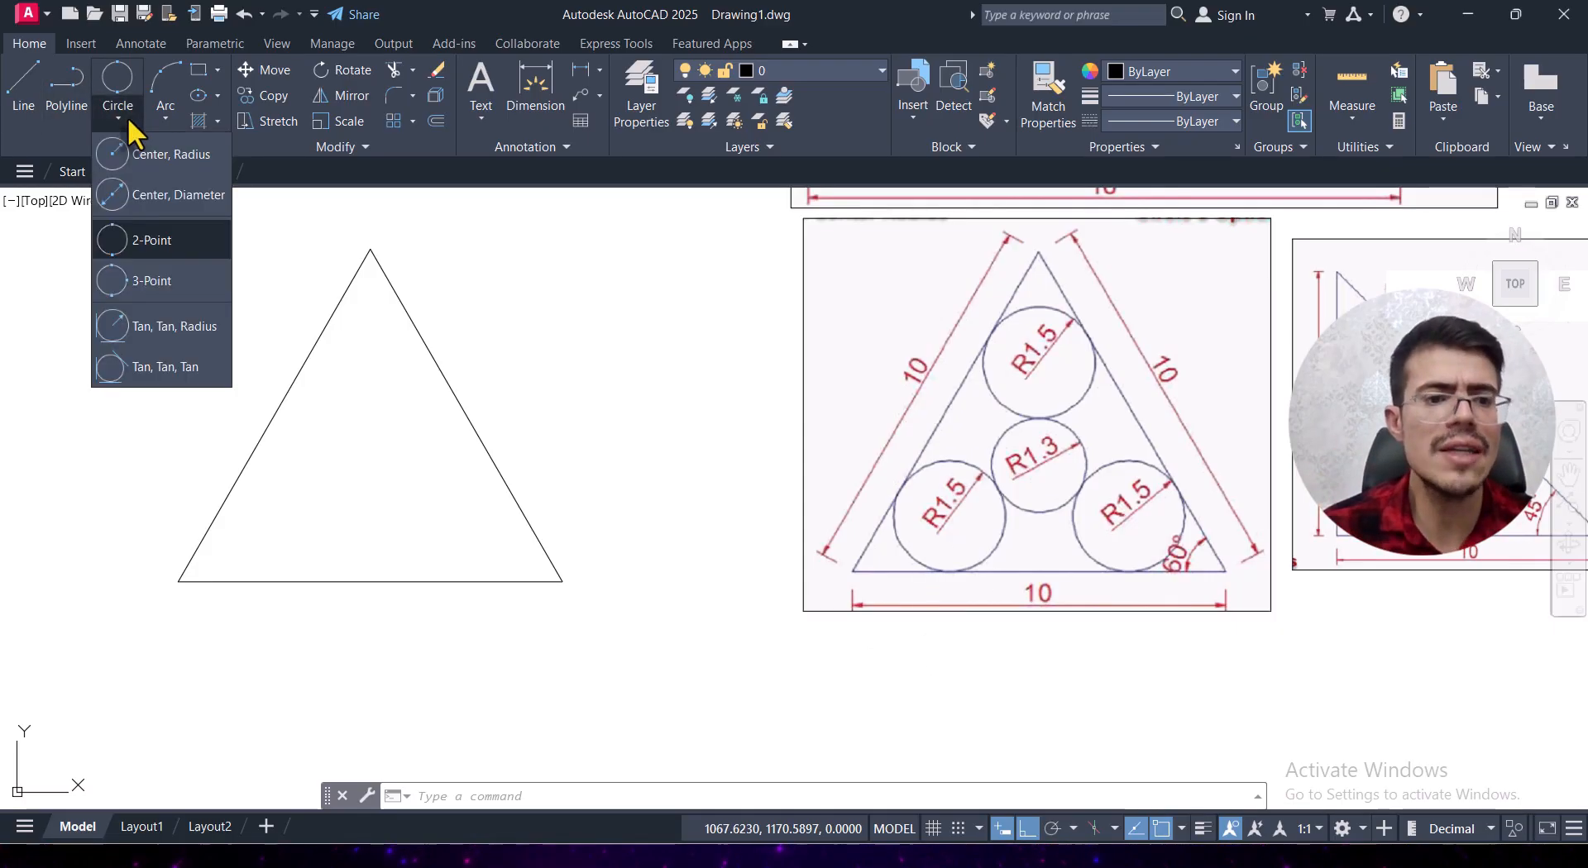
pyautogui.click(159, 335)
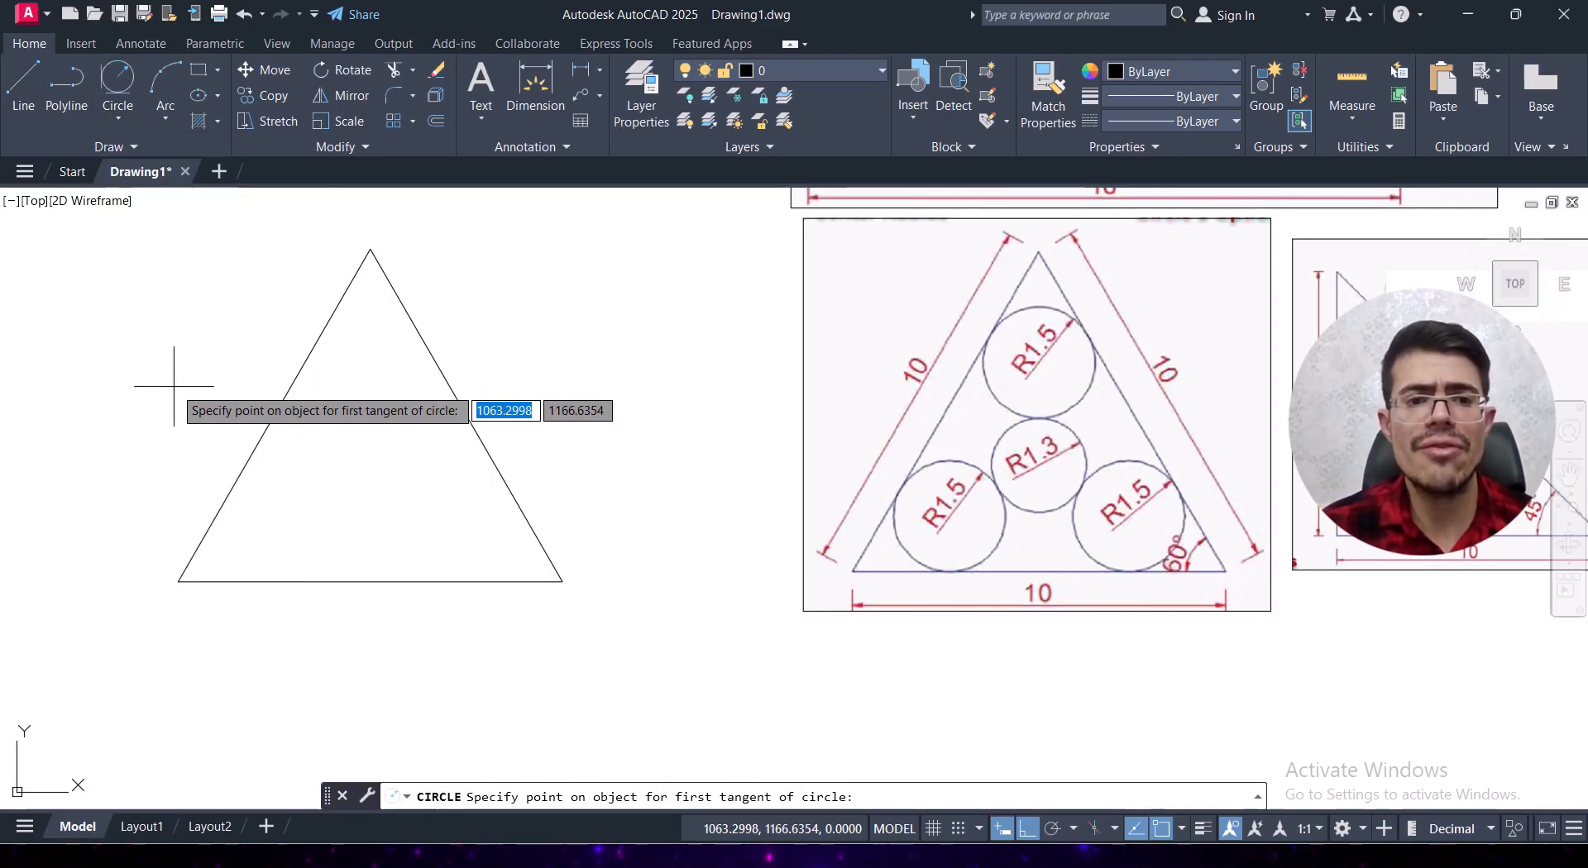
pyautogui.click(335, 311)
pyautogui.click(401, 306)
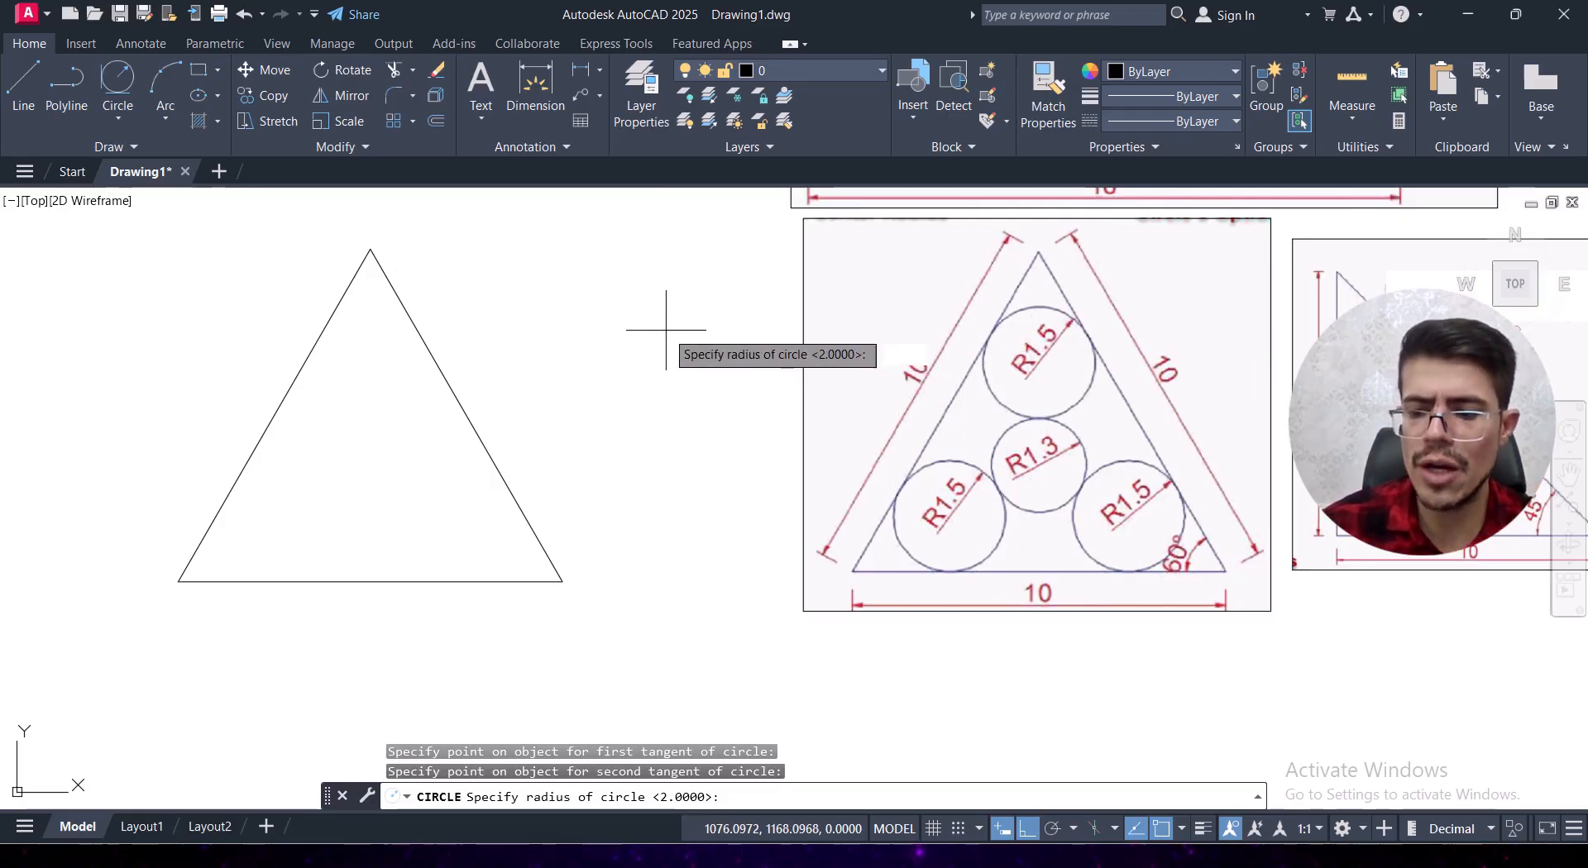
pyautogui.write('1.5')
pyautogui.press('Return')
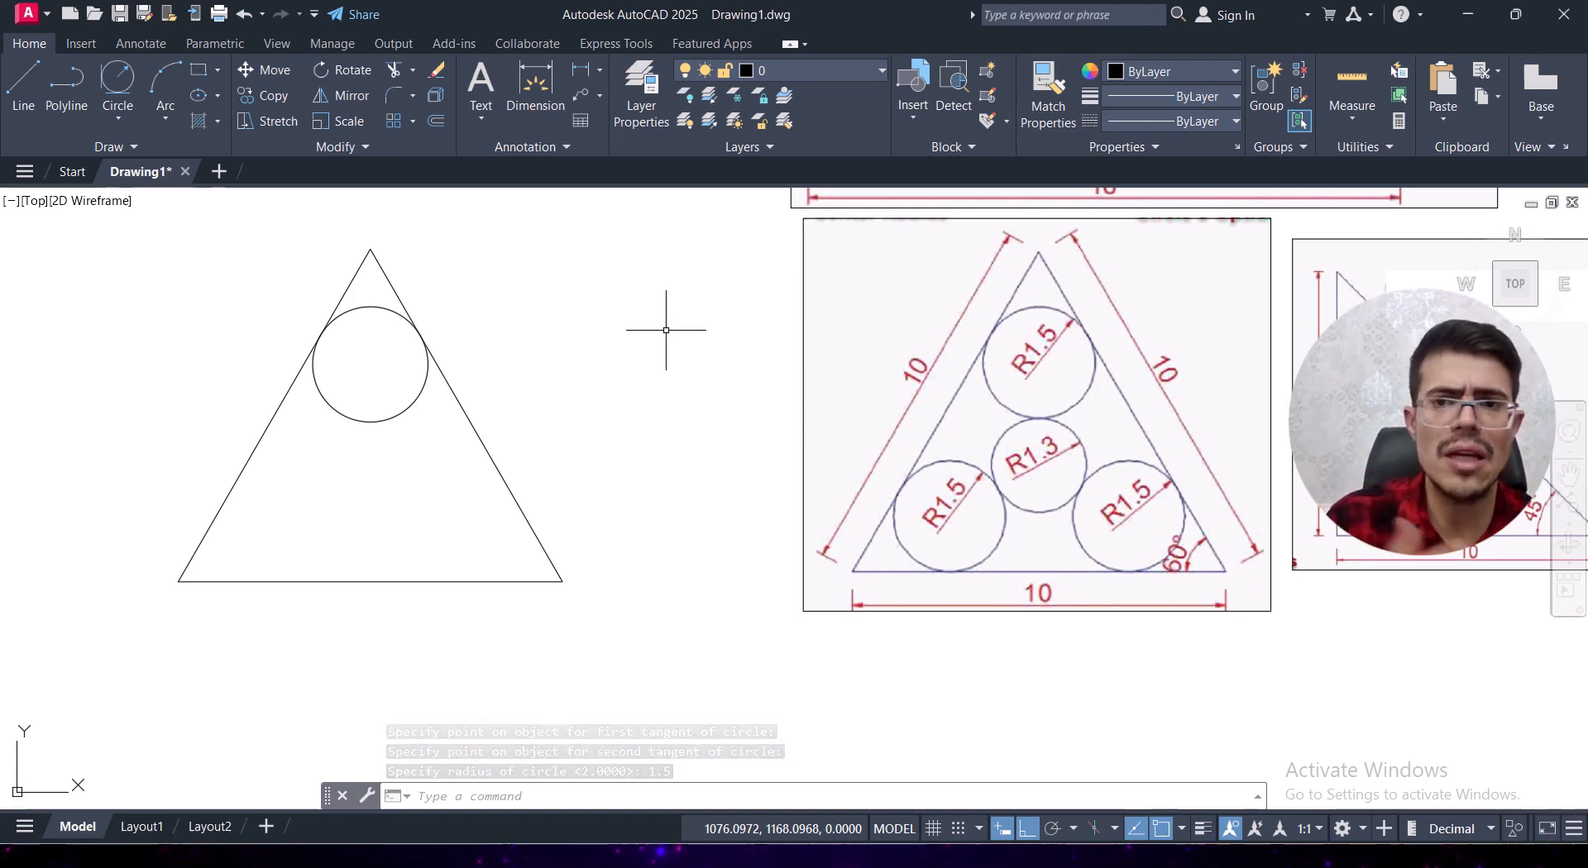
# Draw a circle of radius 1.5 tangent to the triangle's right side and base.
pyautogui.press('Return')
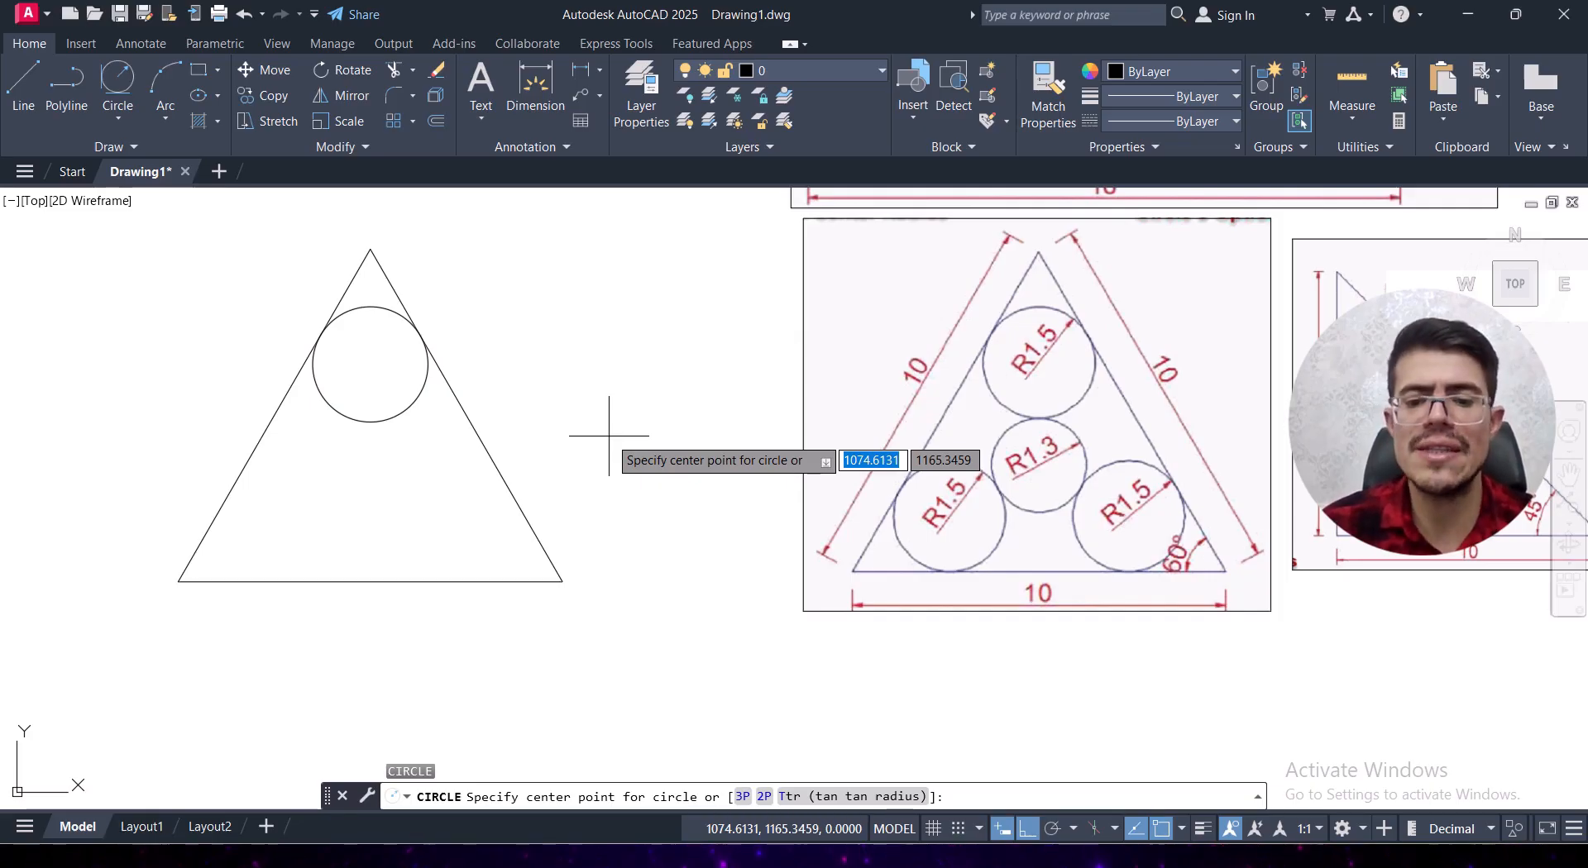
pyautogui.click(790, 798)
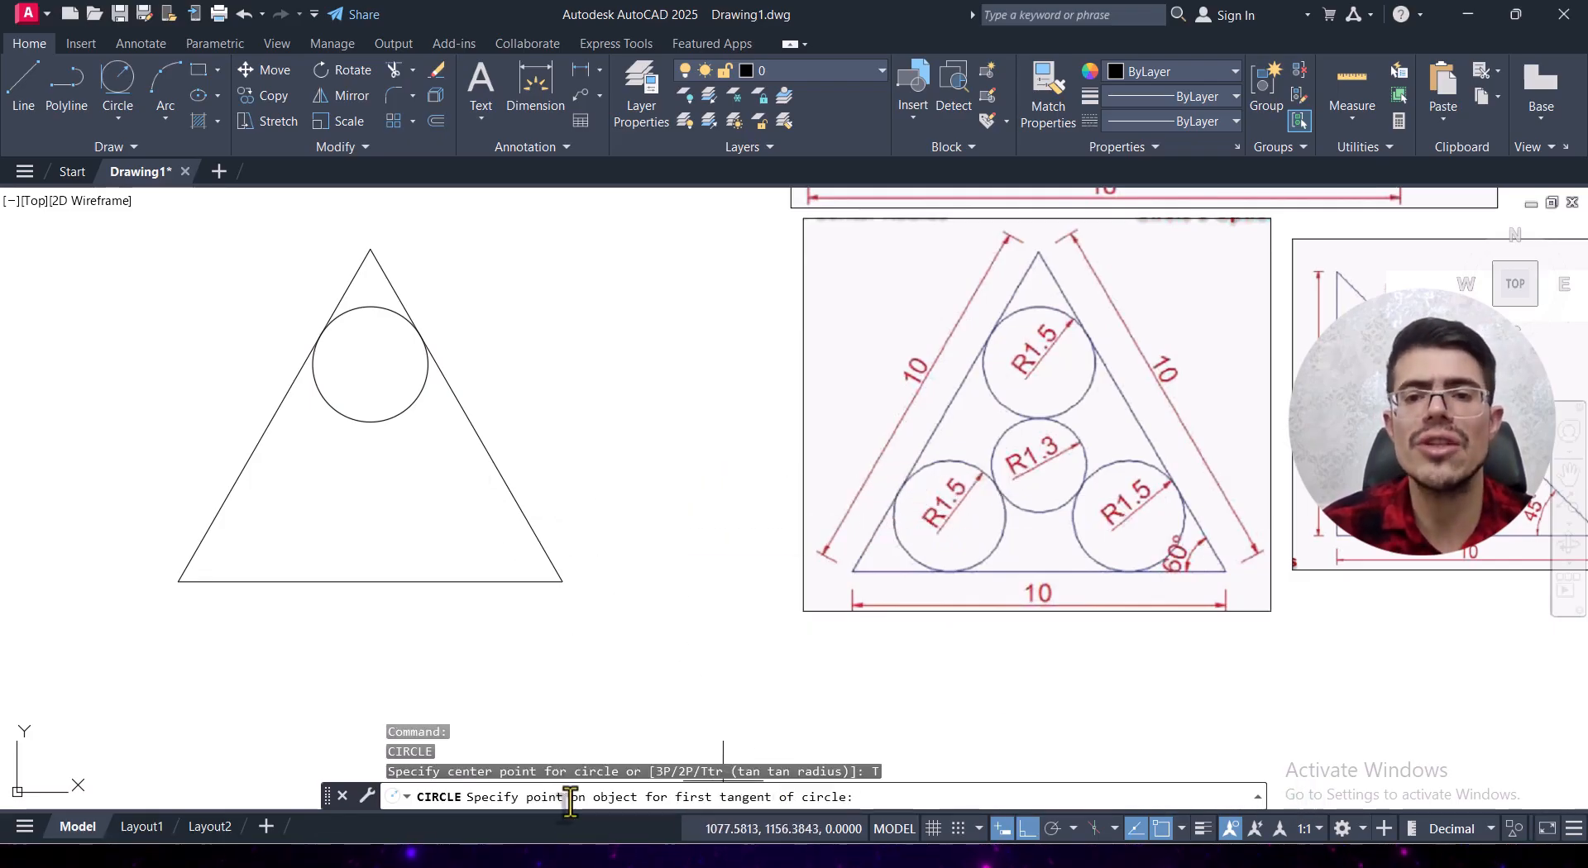
pyautogui.click(503, 479)
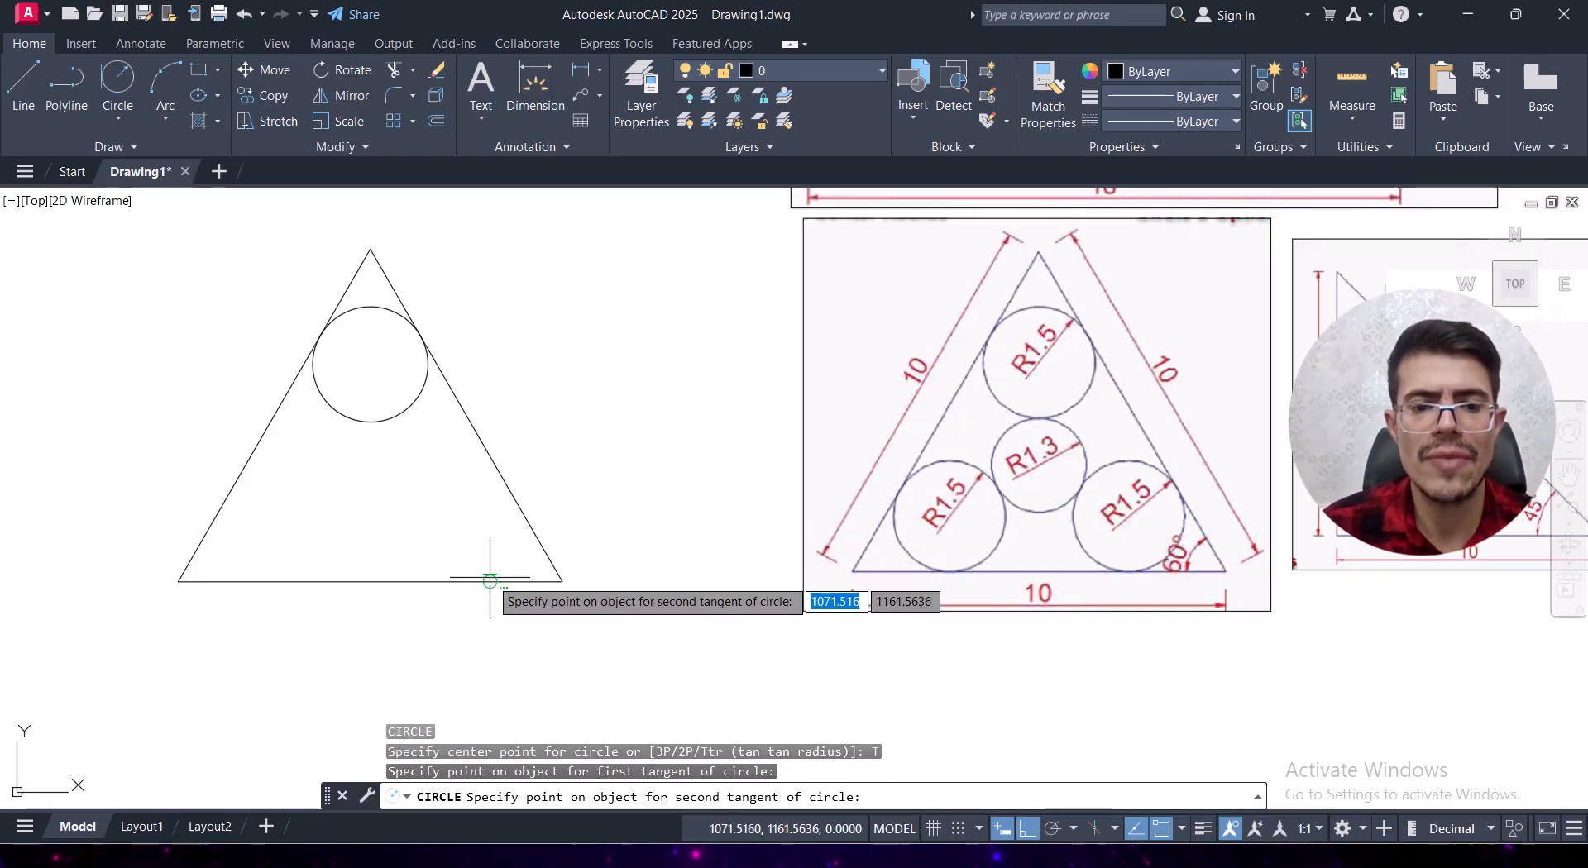
pyautogui.click(490, 581)
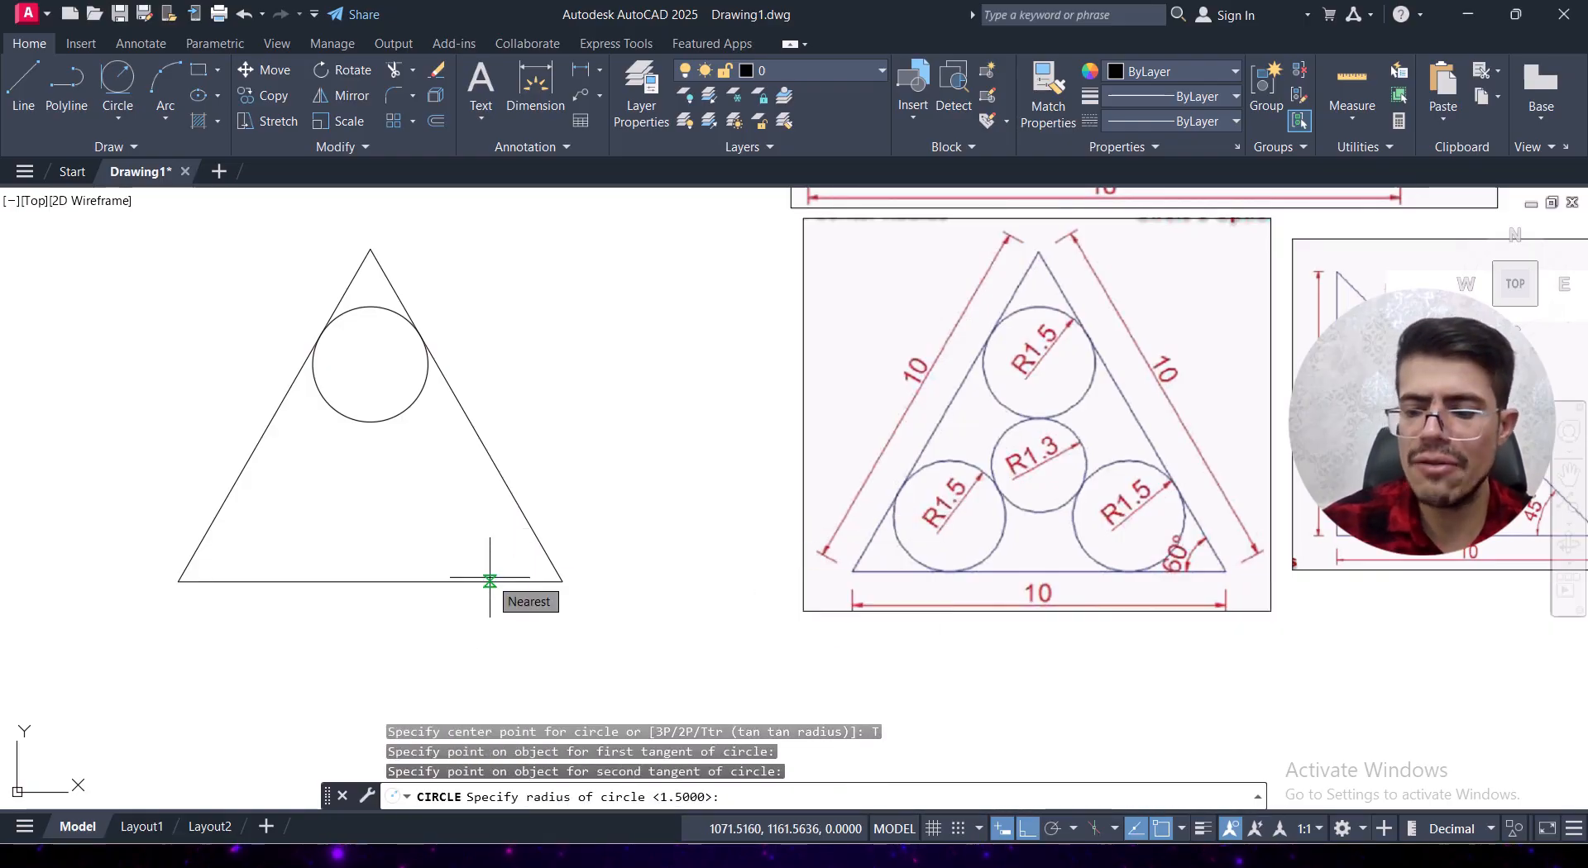
pyautogui.write('1.5')
pyautogui.press('Return')
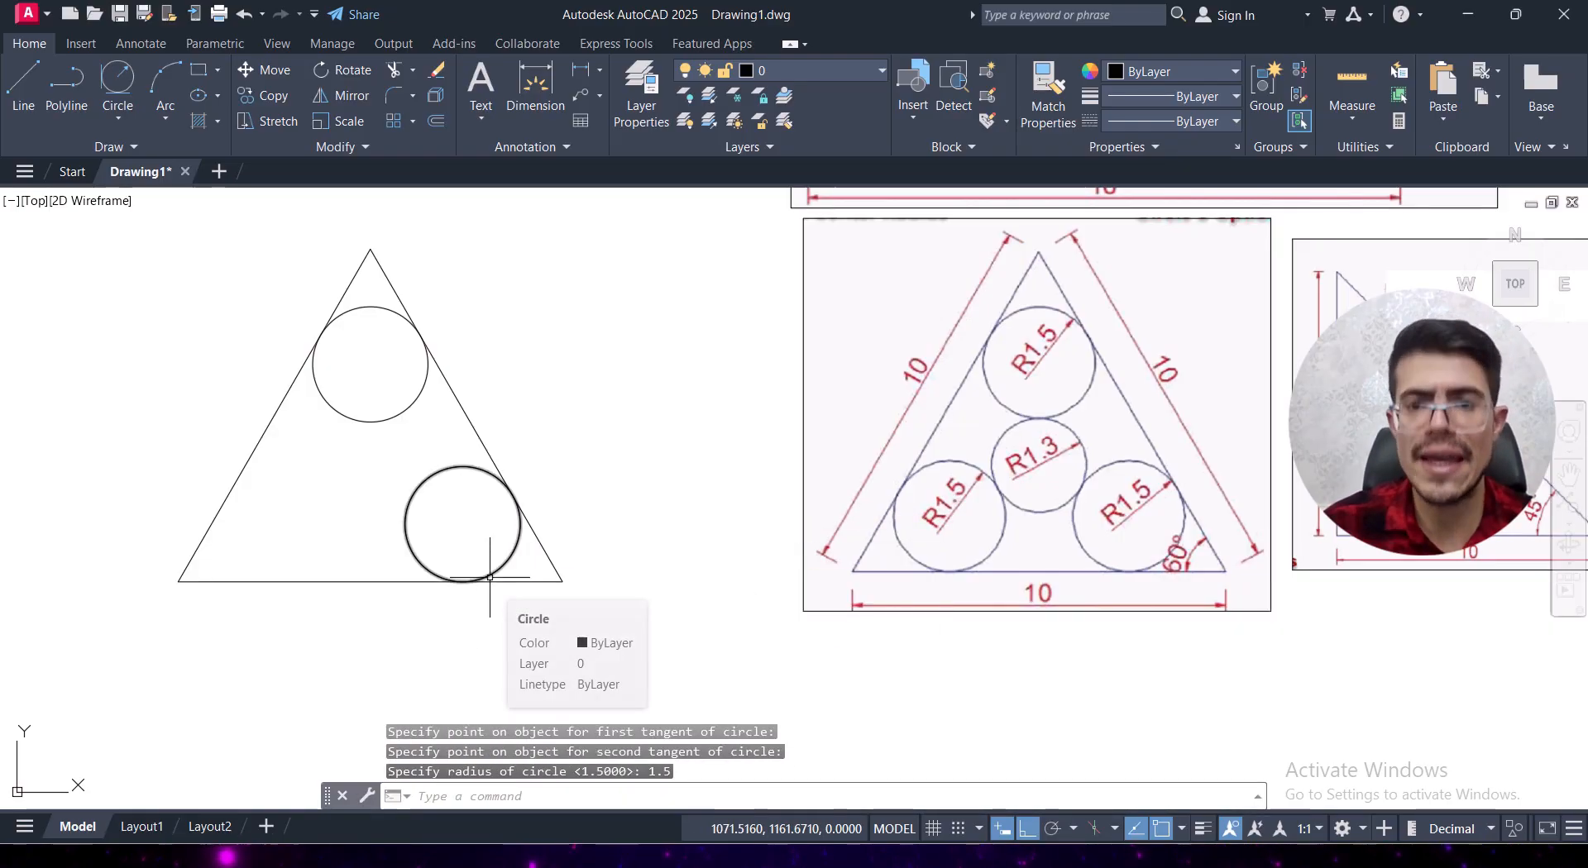
# Draw a circle of radius 1.5 tangent to the triangle's left side and base.
pyautogui.click(117, 121)
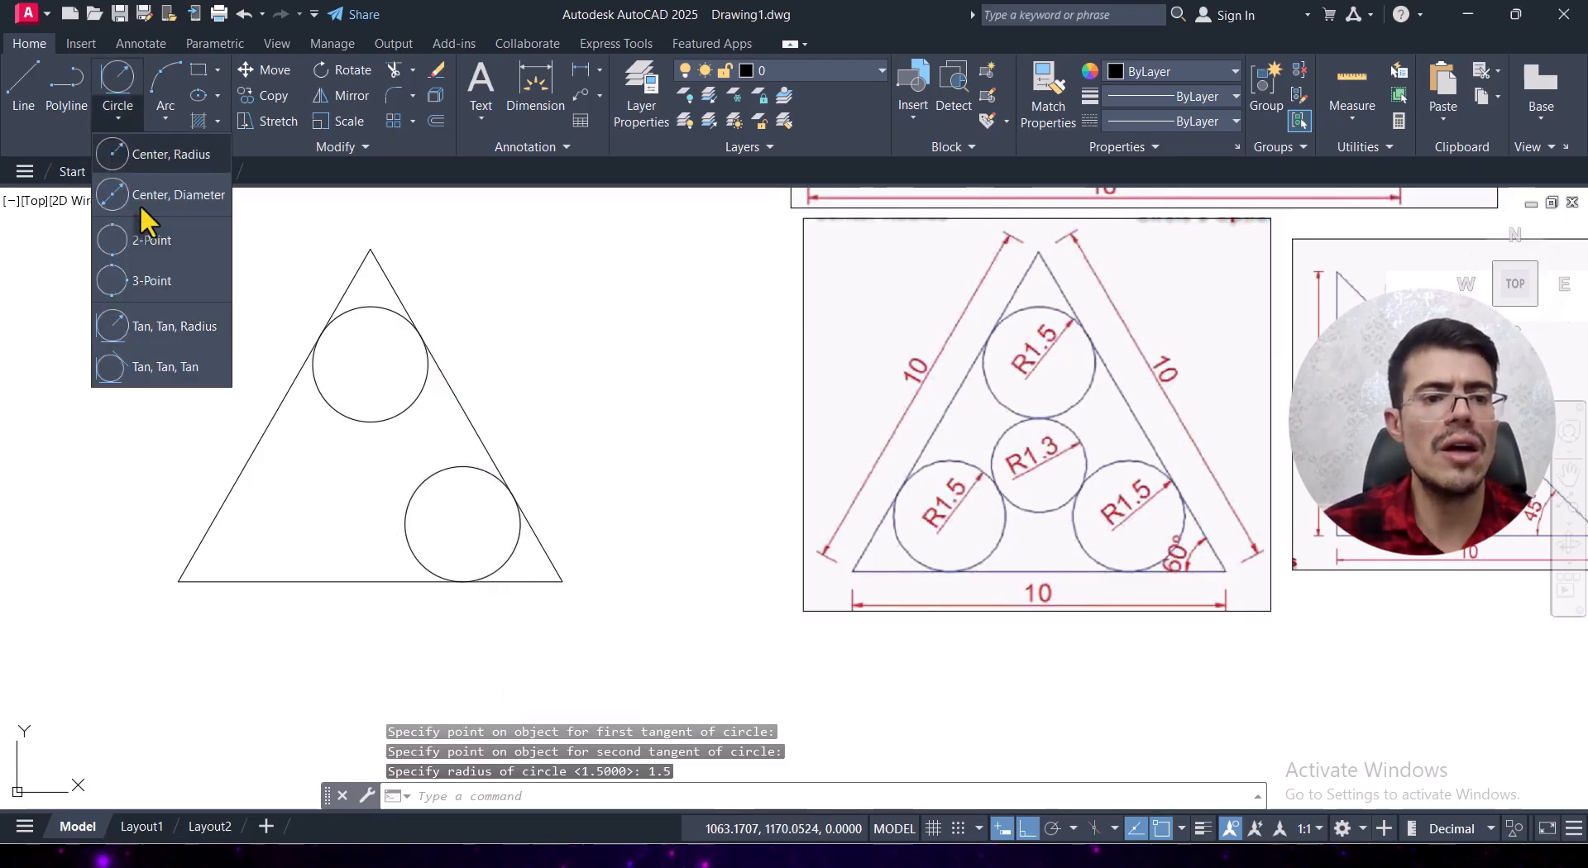
pyautogui.click(160, 332)
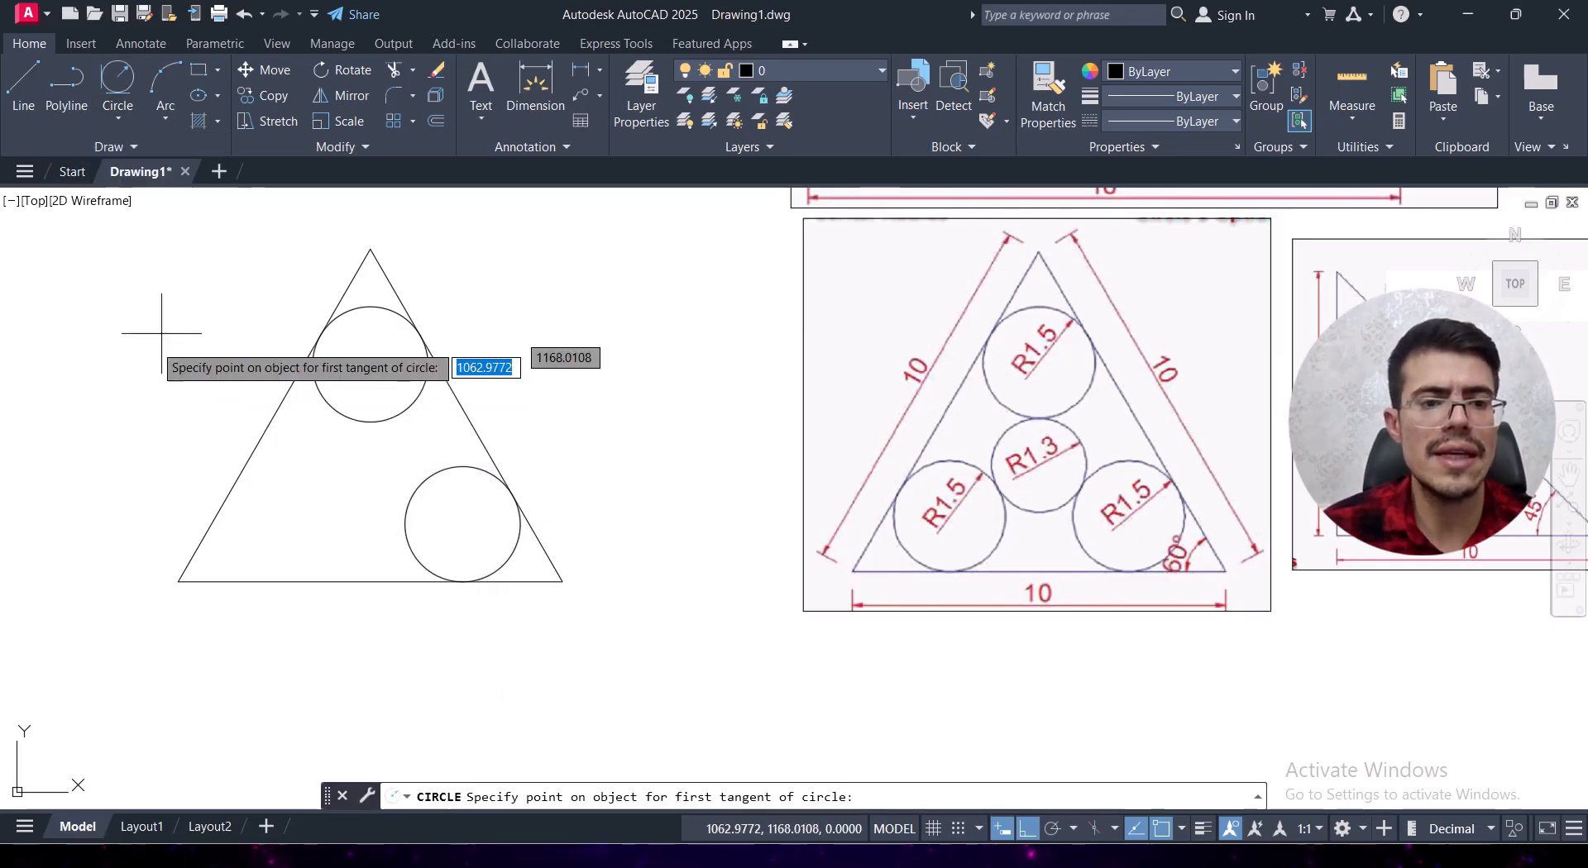
pyautogui.click(219, 512)
pyautogui.click(262, 581)
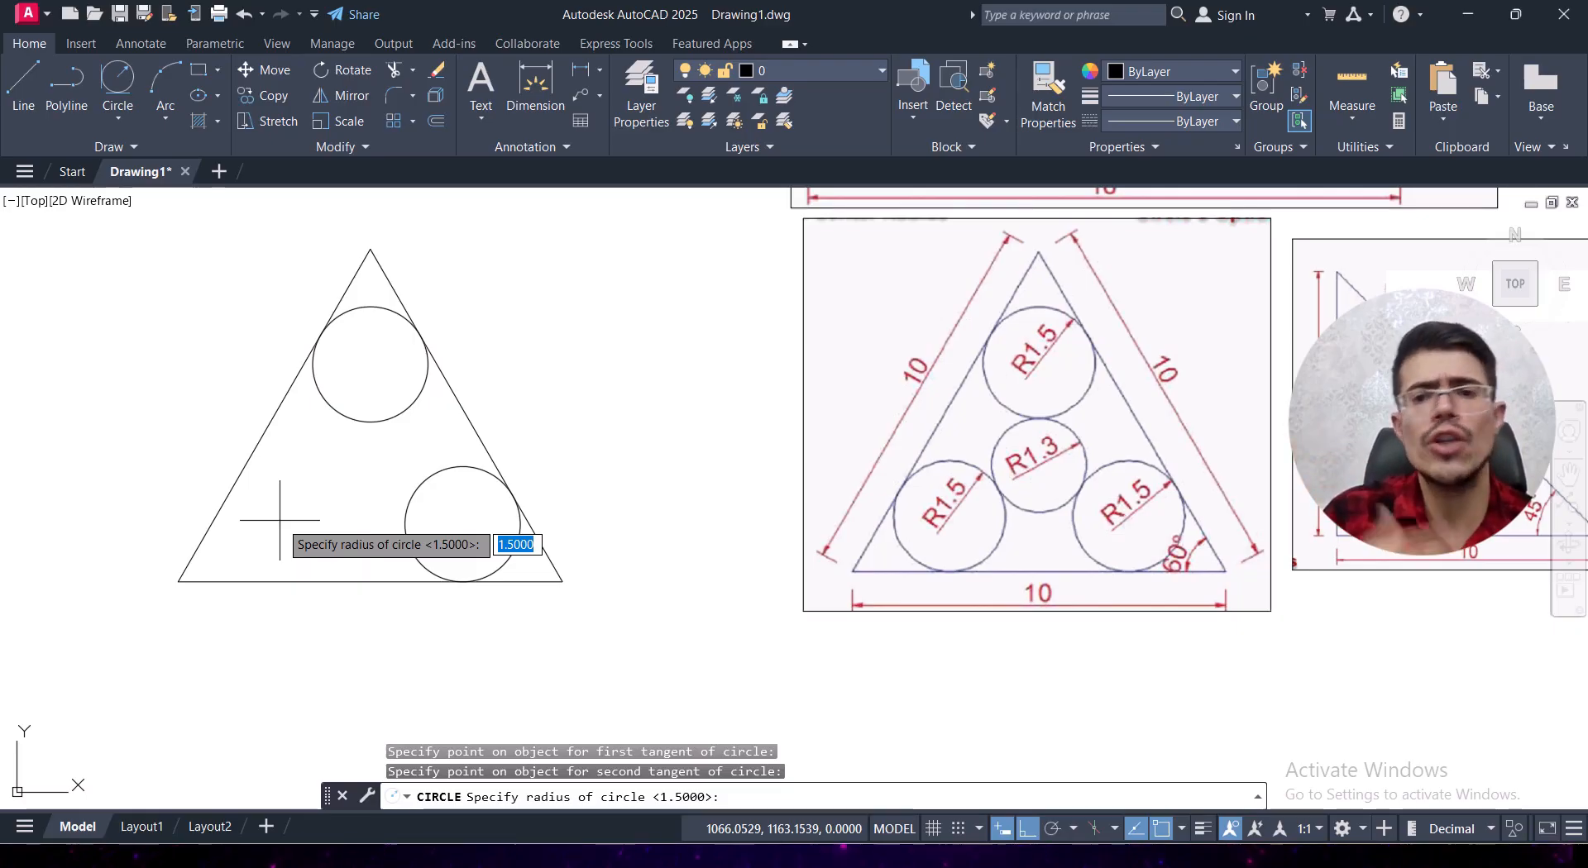
pyautogui.press('Return')
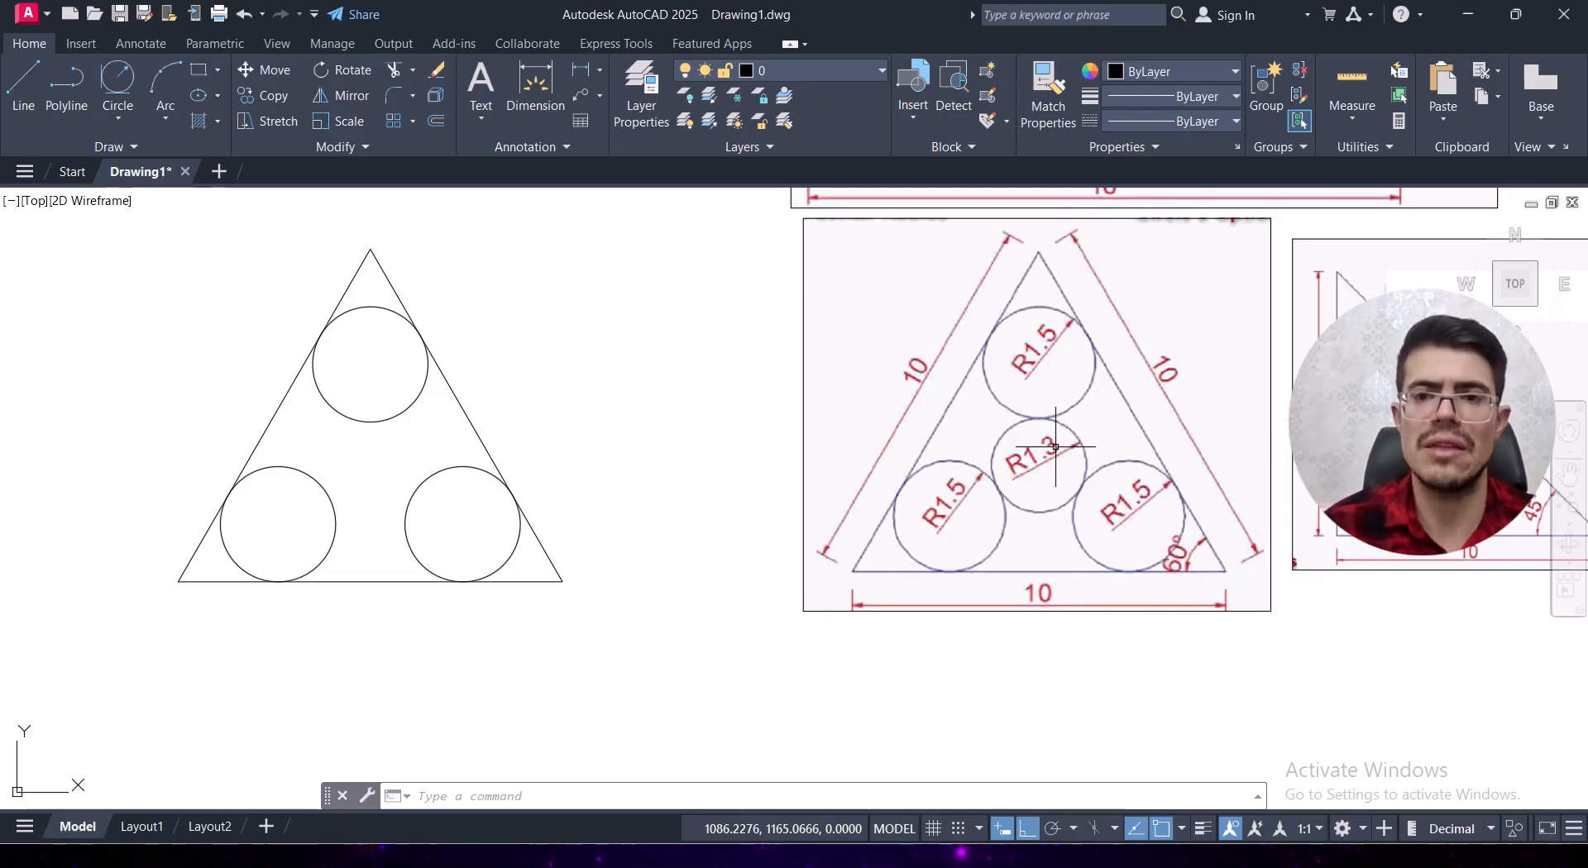
# Draw a central circle tangent to the three corner circles inside the triangle with Tan, Tan, Tan.
pyautogui.click(118, 118)
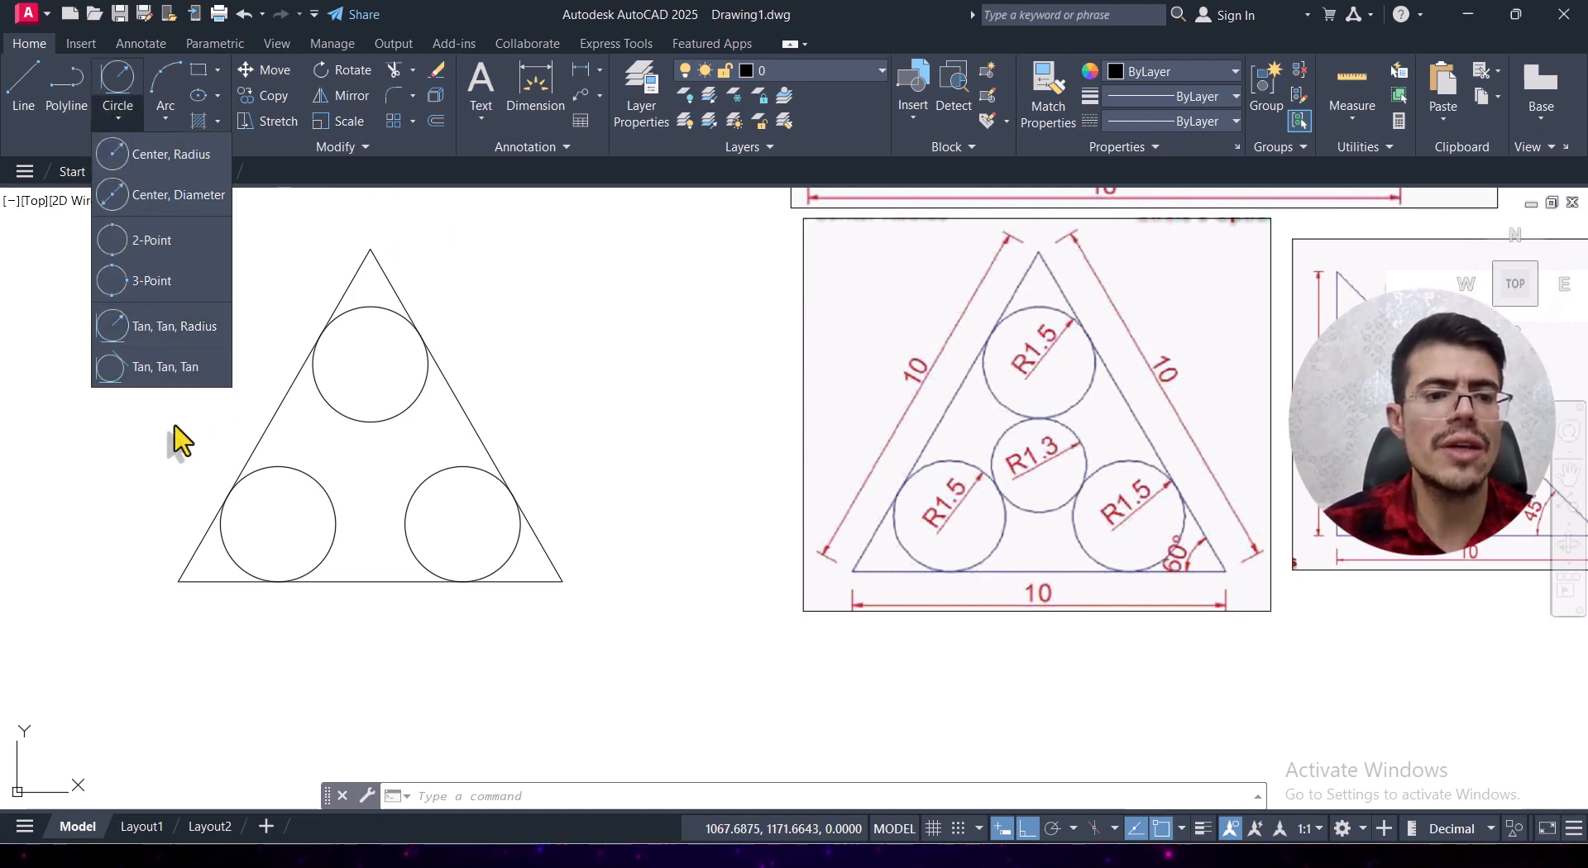
pyautogui.click(168, 369)
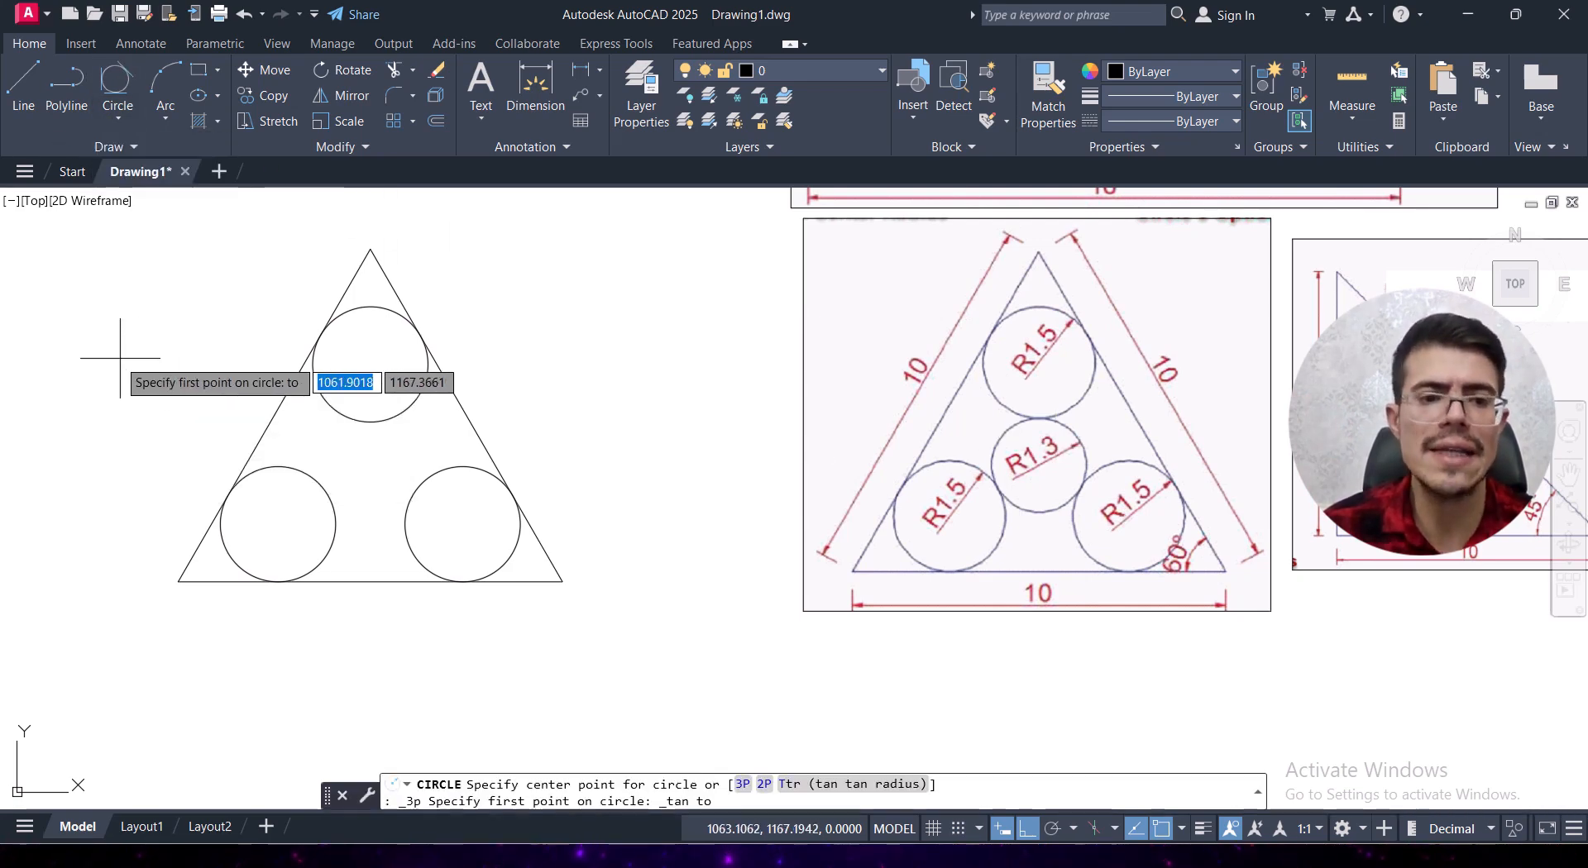
pyautogui.click(363, 432)
pyautogui.click(318, 475)
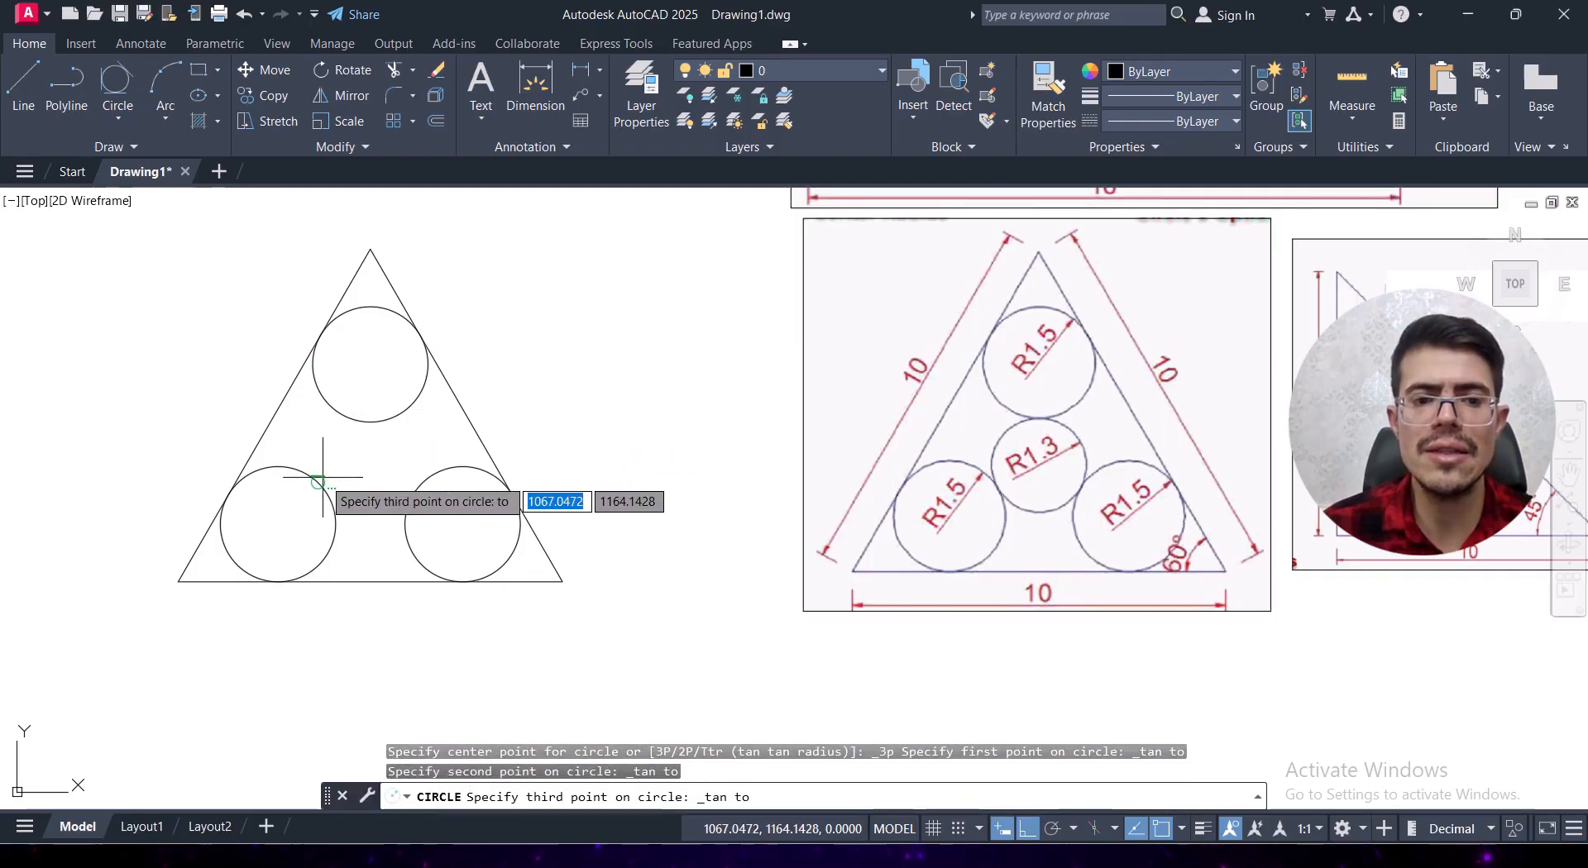
pyautogui.click(416, 478)
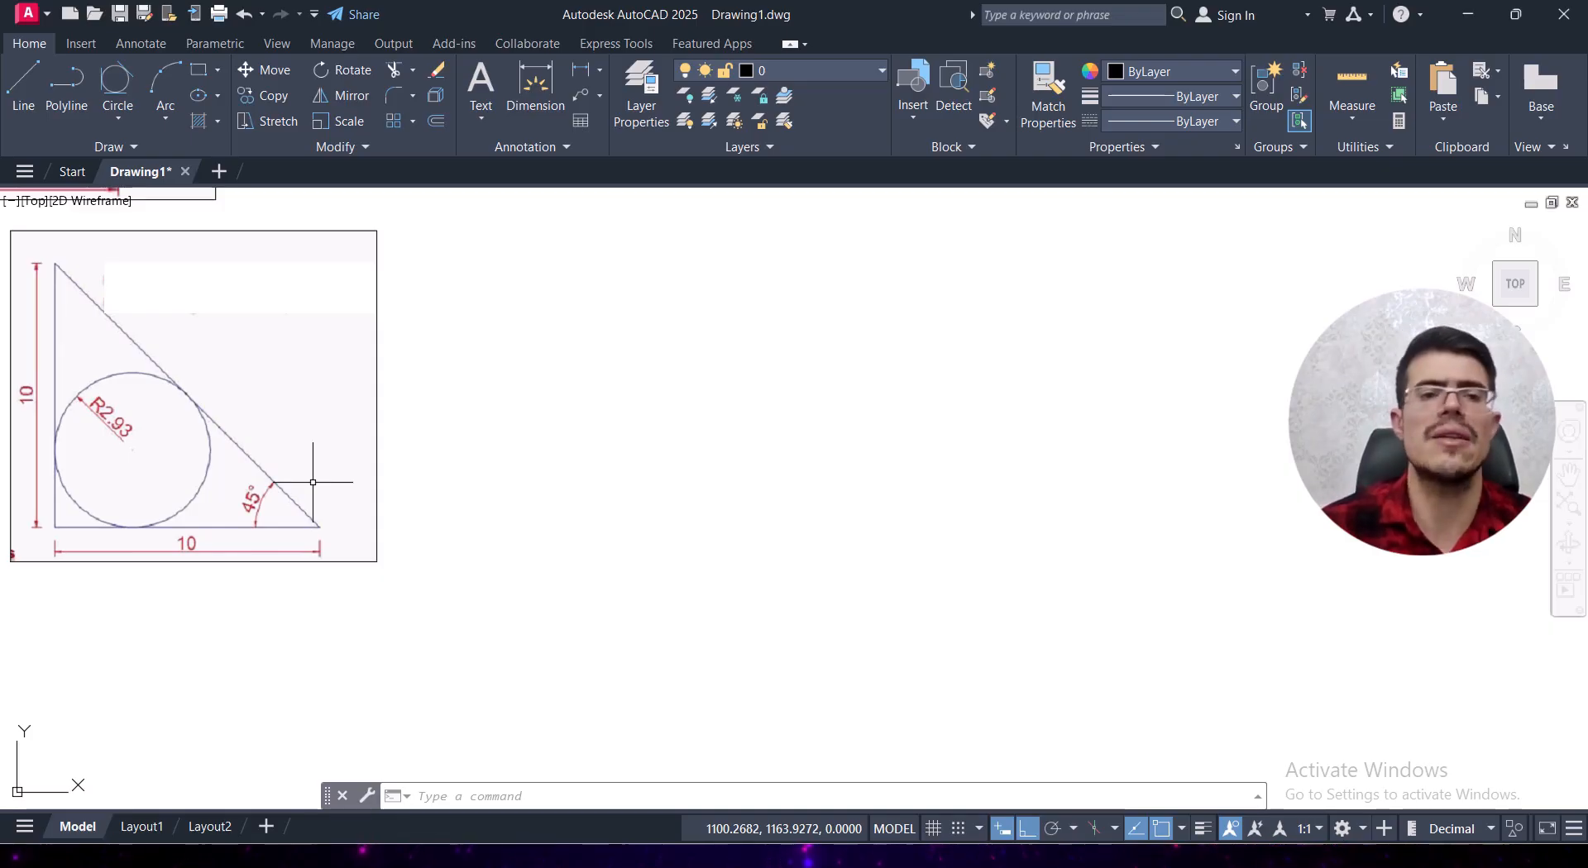
# Draw a horizontal line 10 units long to the right of the right-triangle reference as its base.
pyautogui.click(26, 83)
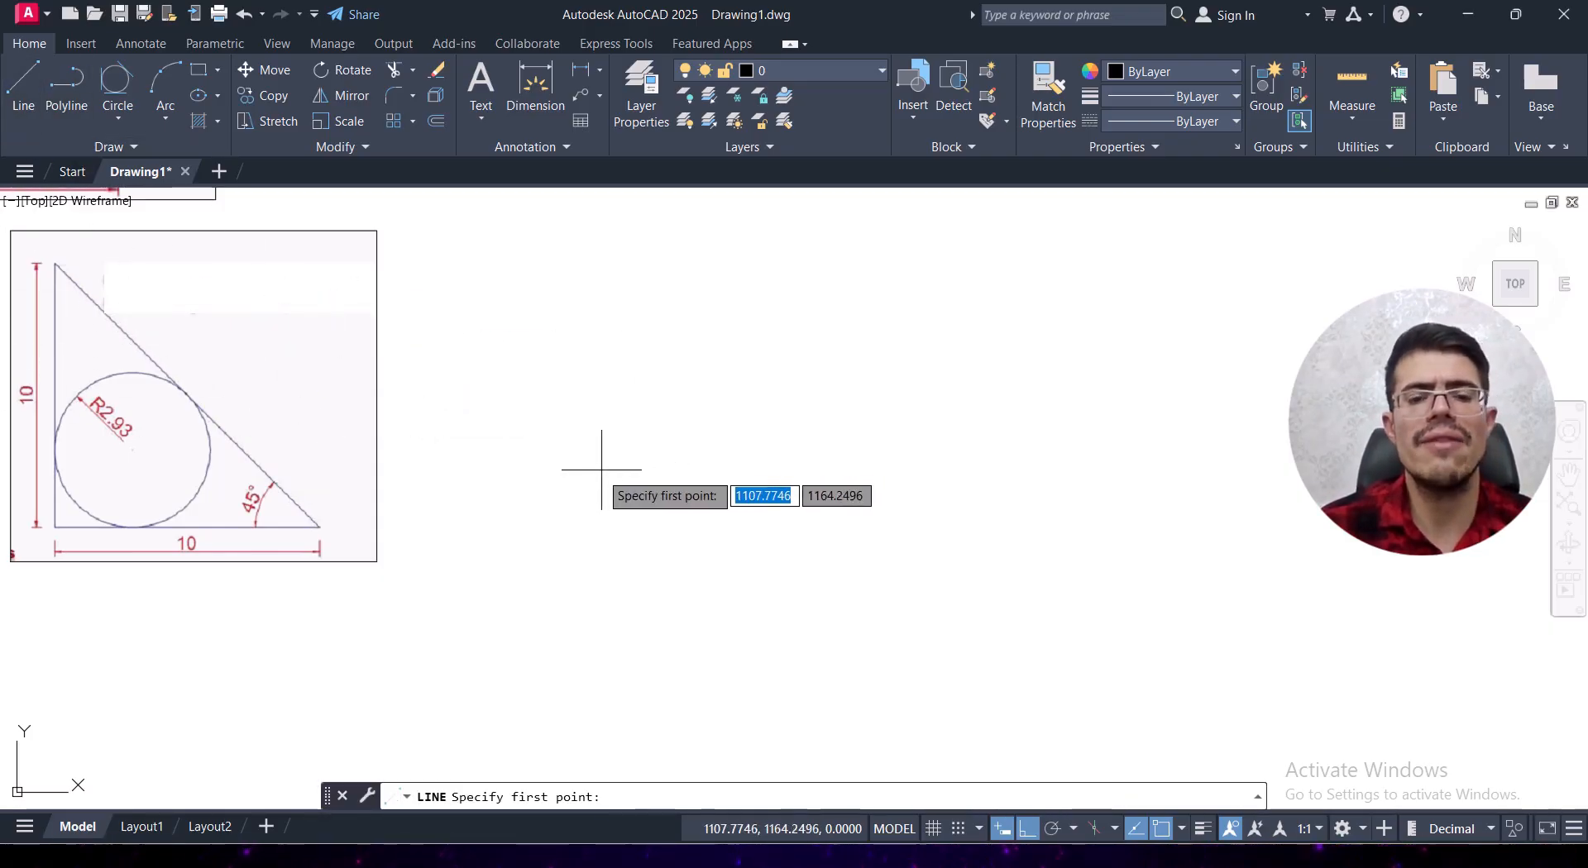
pyautogui.click(626, 534)
pyautogui.write('10')
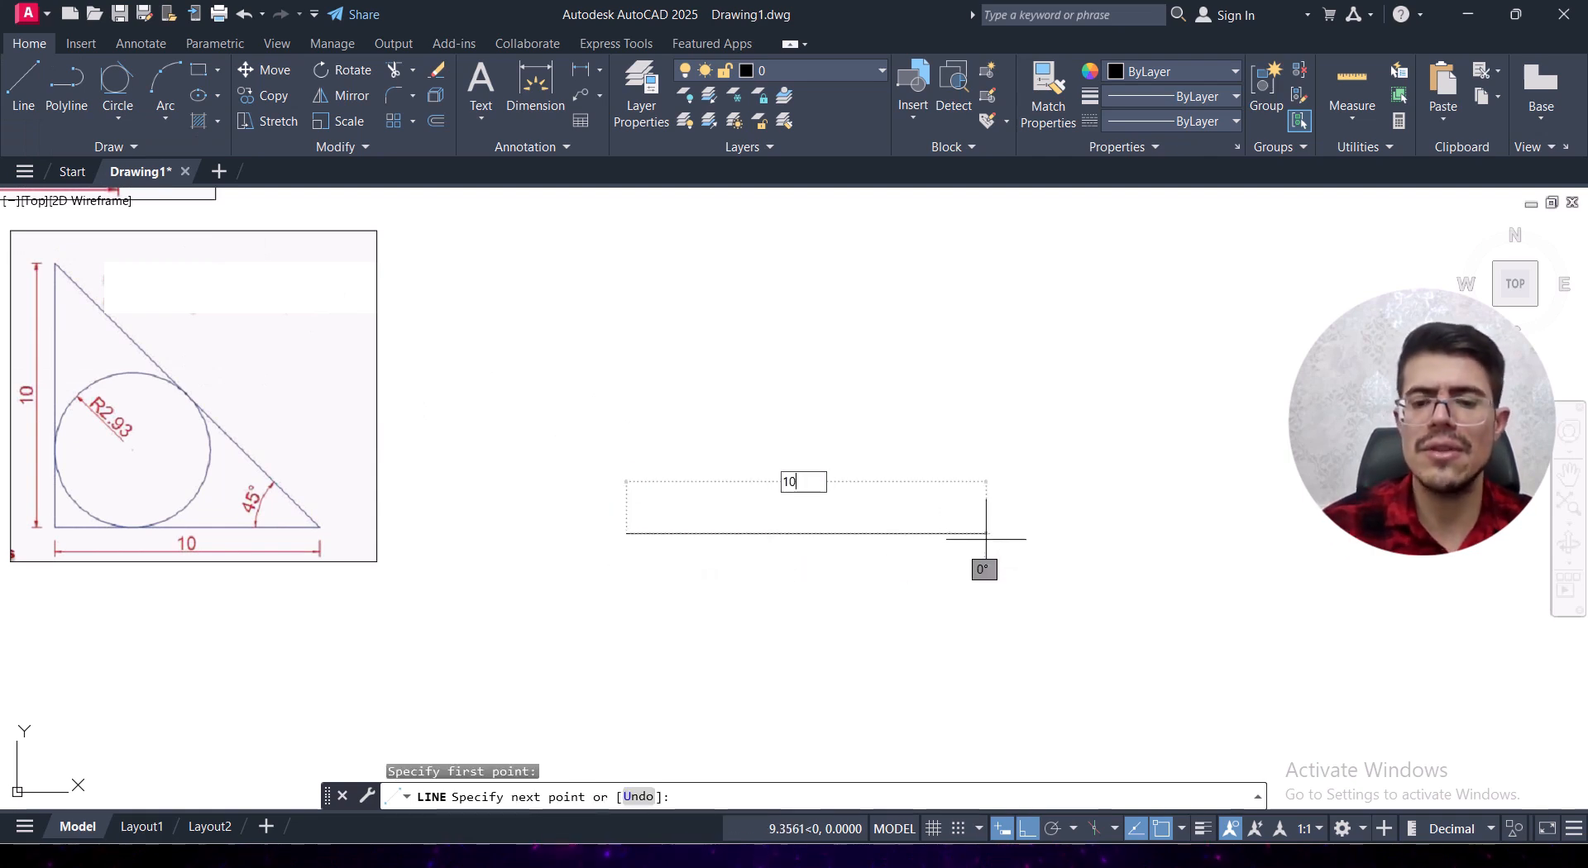
pyautogui.press('Return')
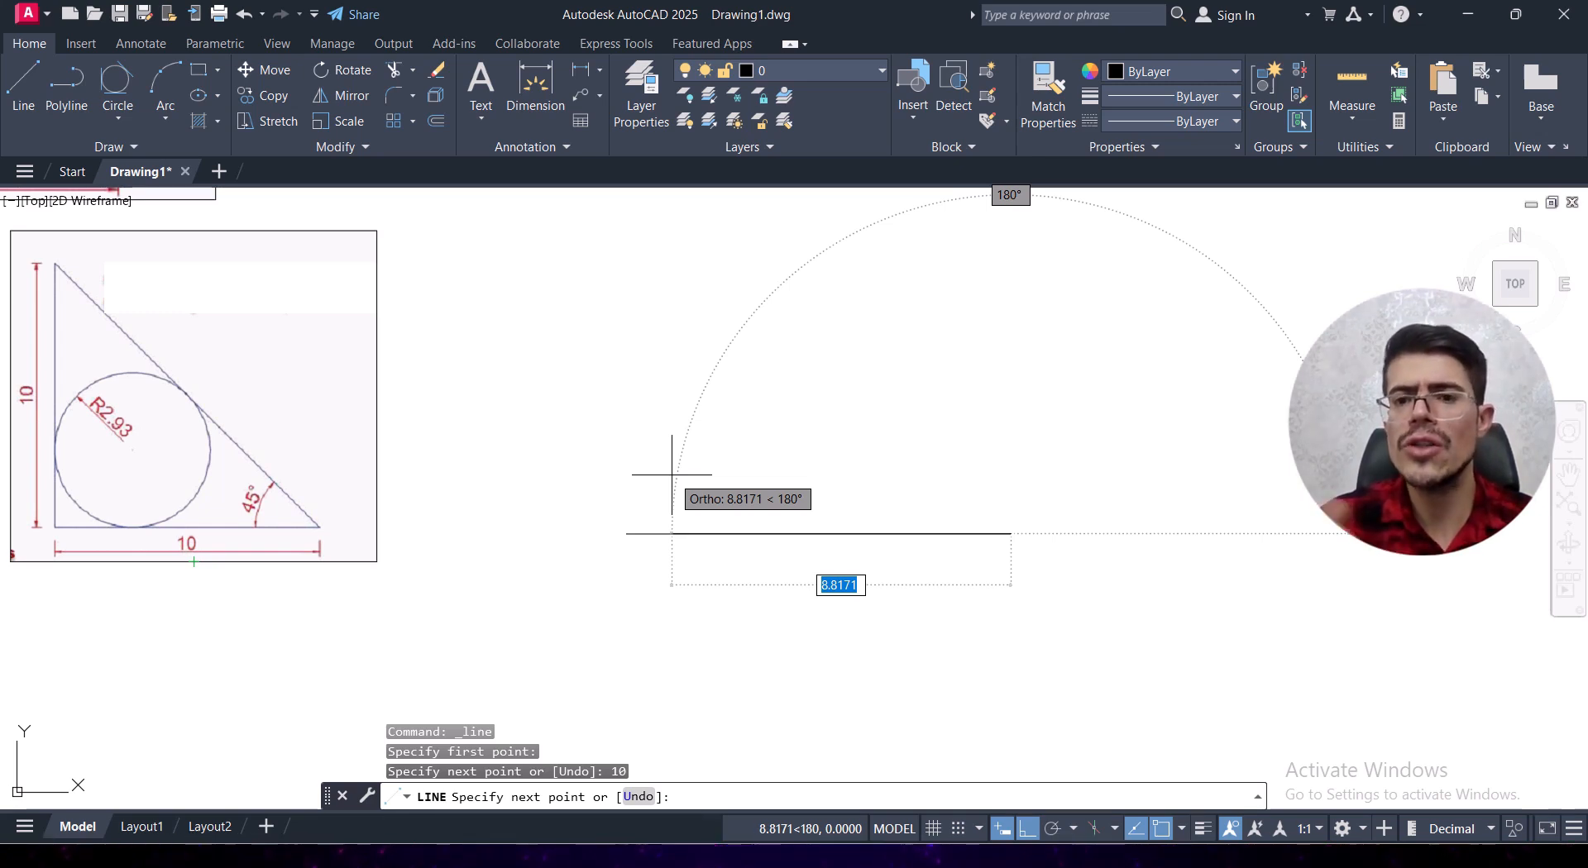
# Draw the hypotenuse 14.1 units long at 135° from the base's right end, and close the triangle at the base's left end.
pyautogui.write('14.1')
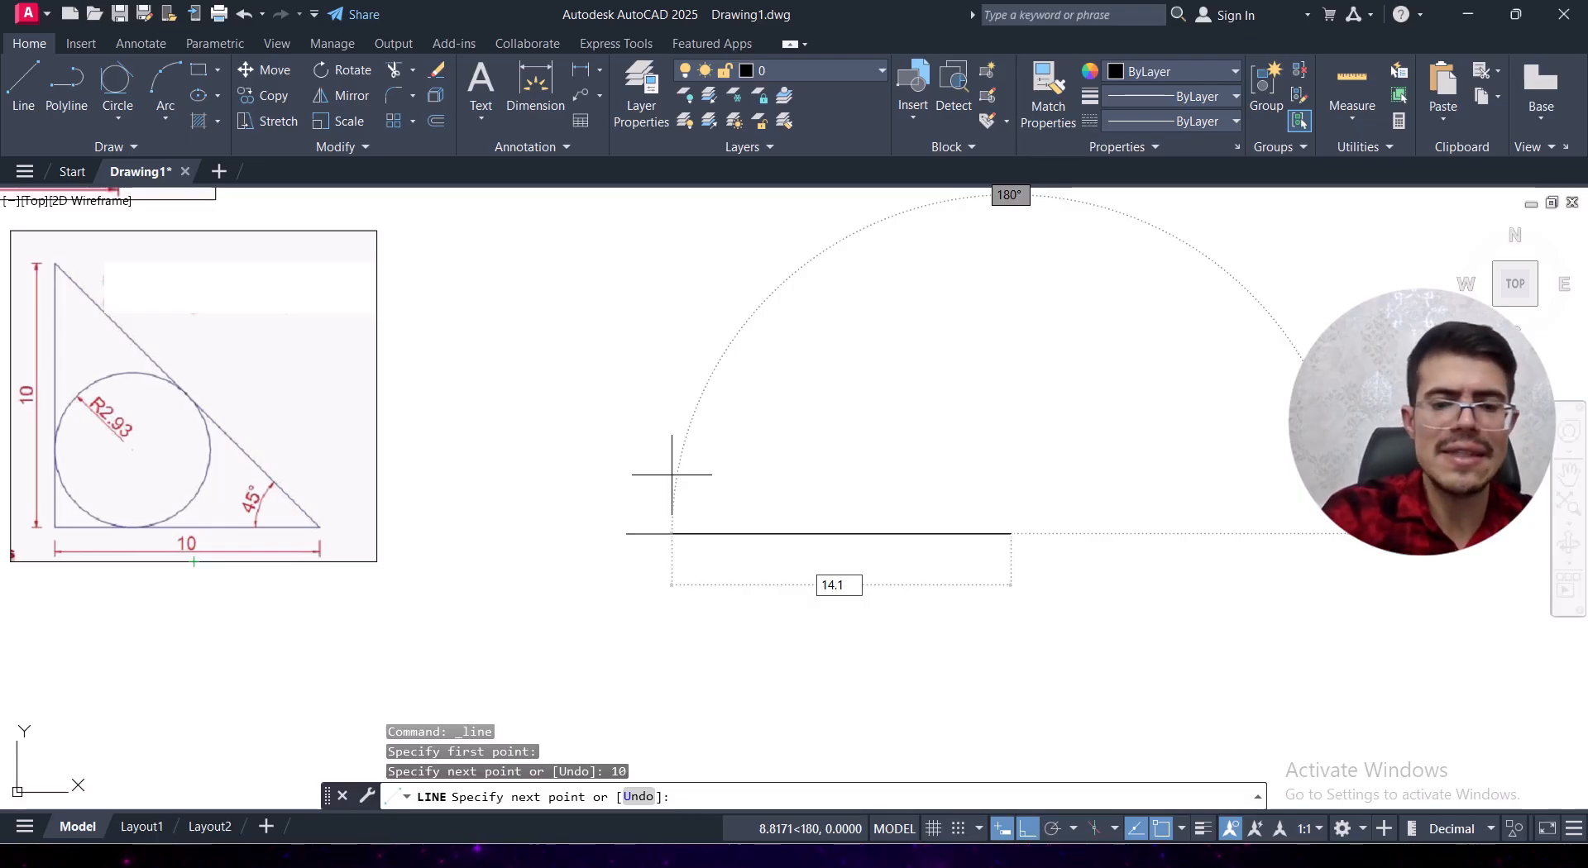
pyautogui.press('Tab')
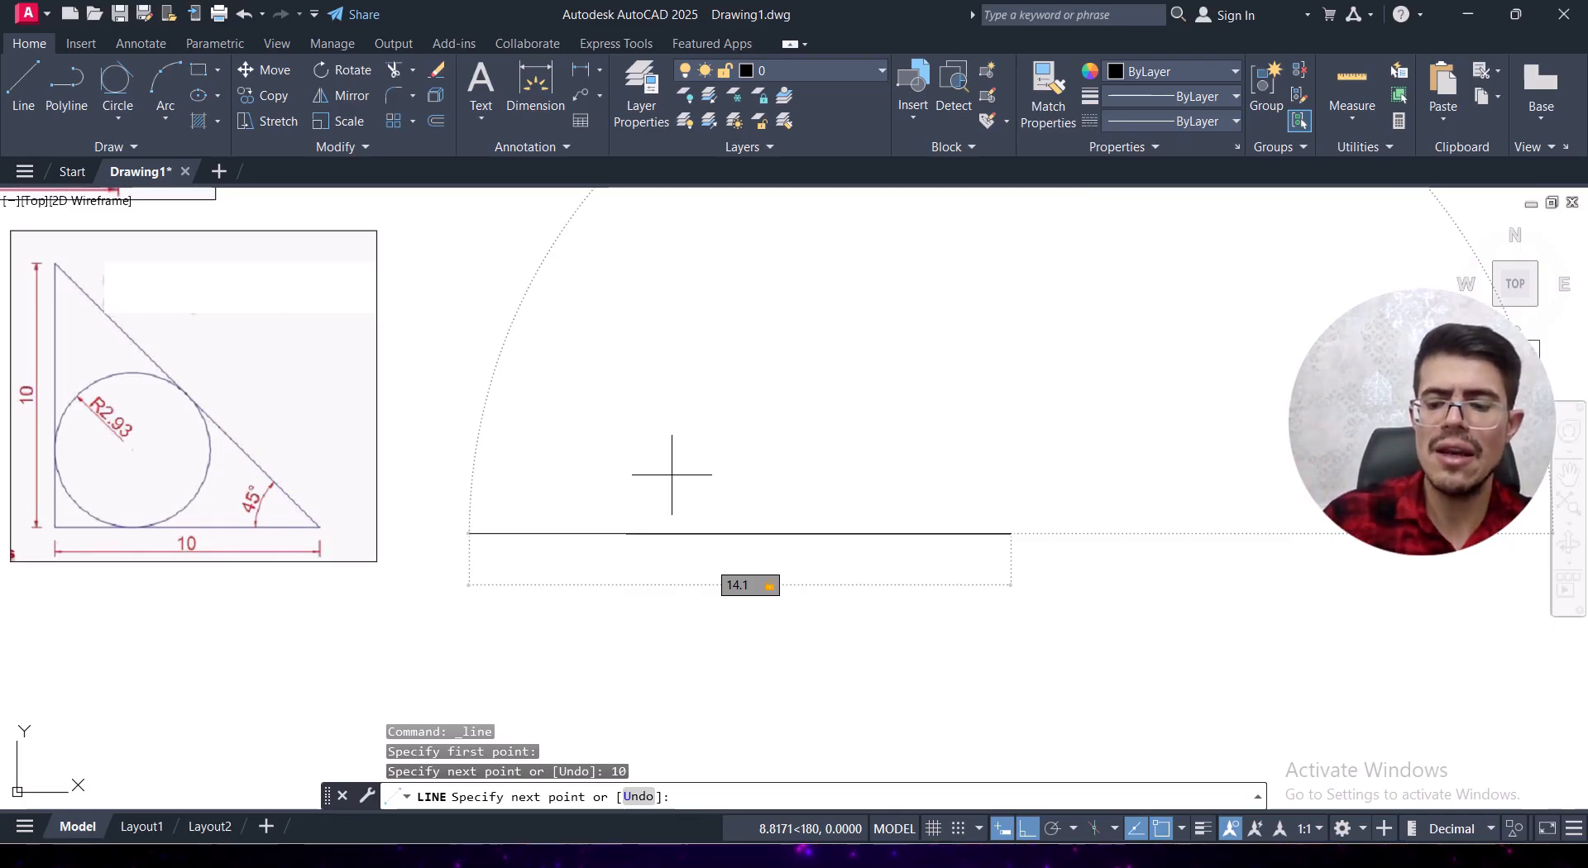
pyautogui.write('135')
pyautogui.press('Return')
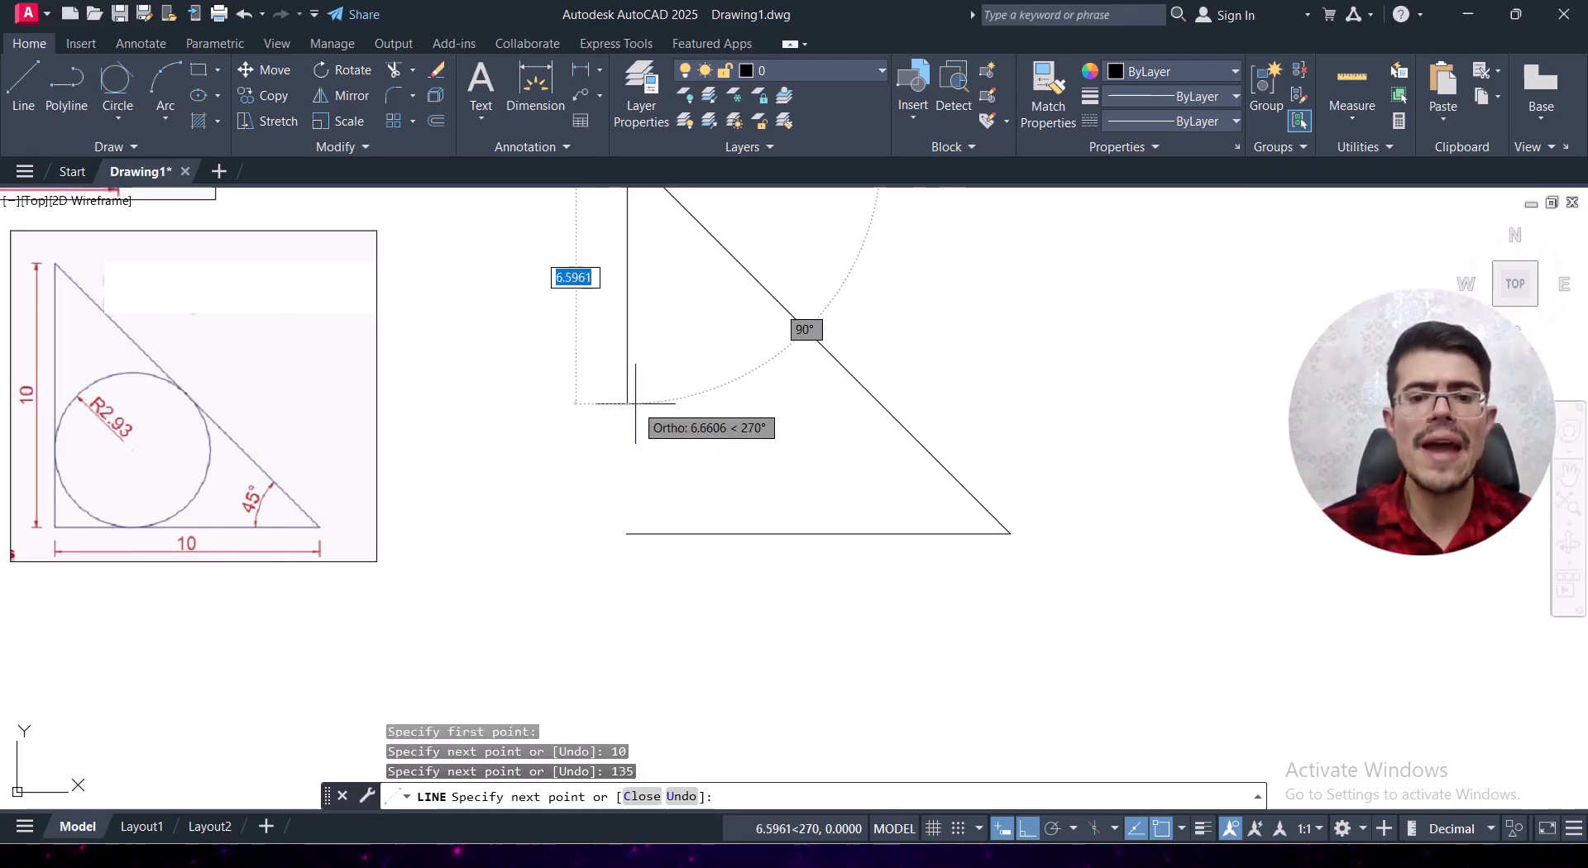
pyautogui.moveTo(643, 457); pyautogui.dragTo(649, 496, button='middle')
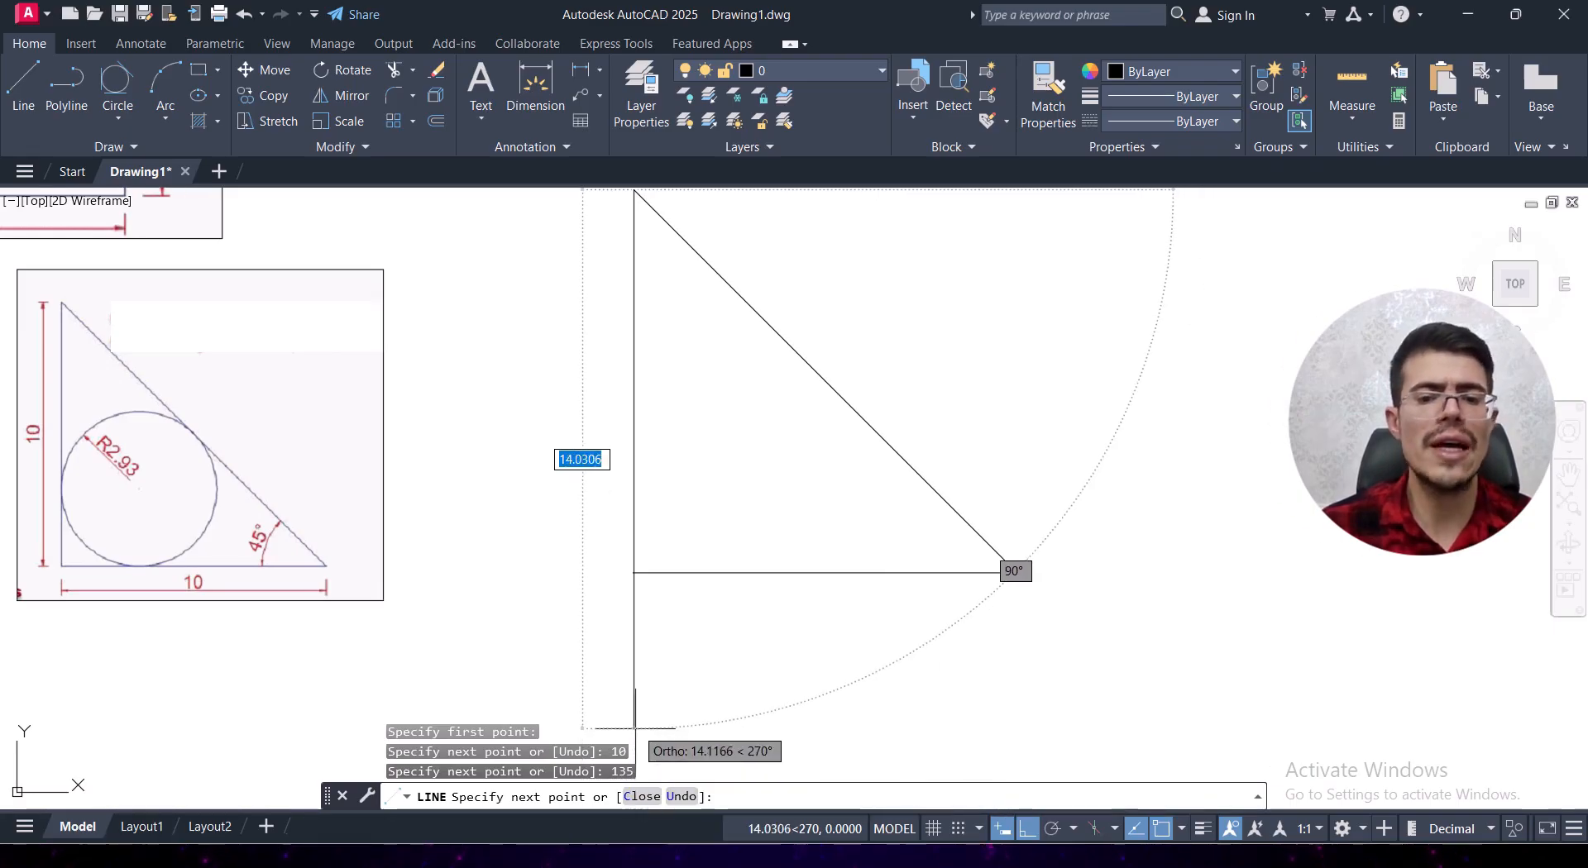
pyautogui.click(633, 572)
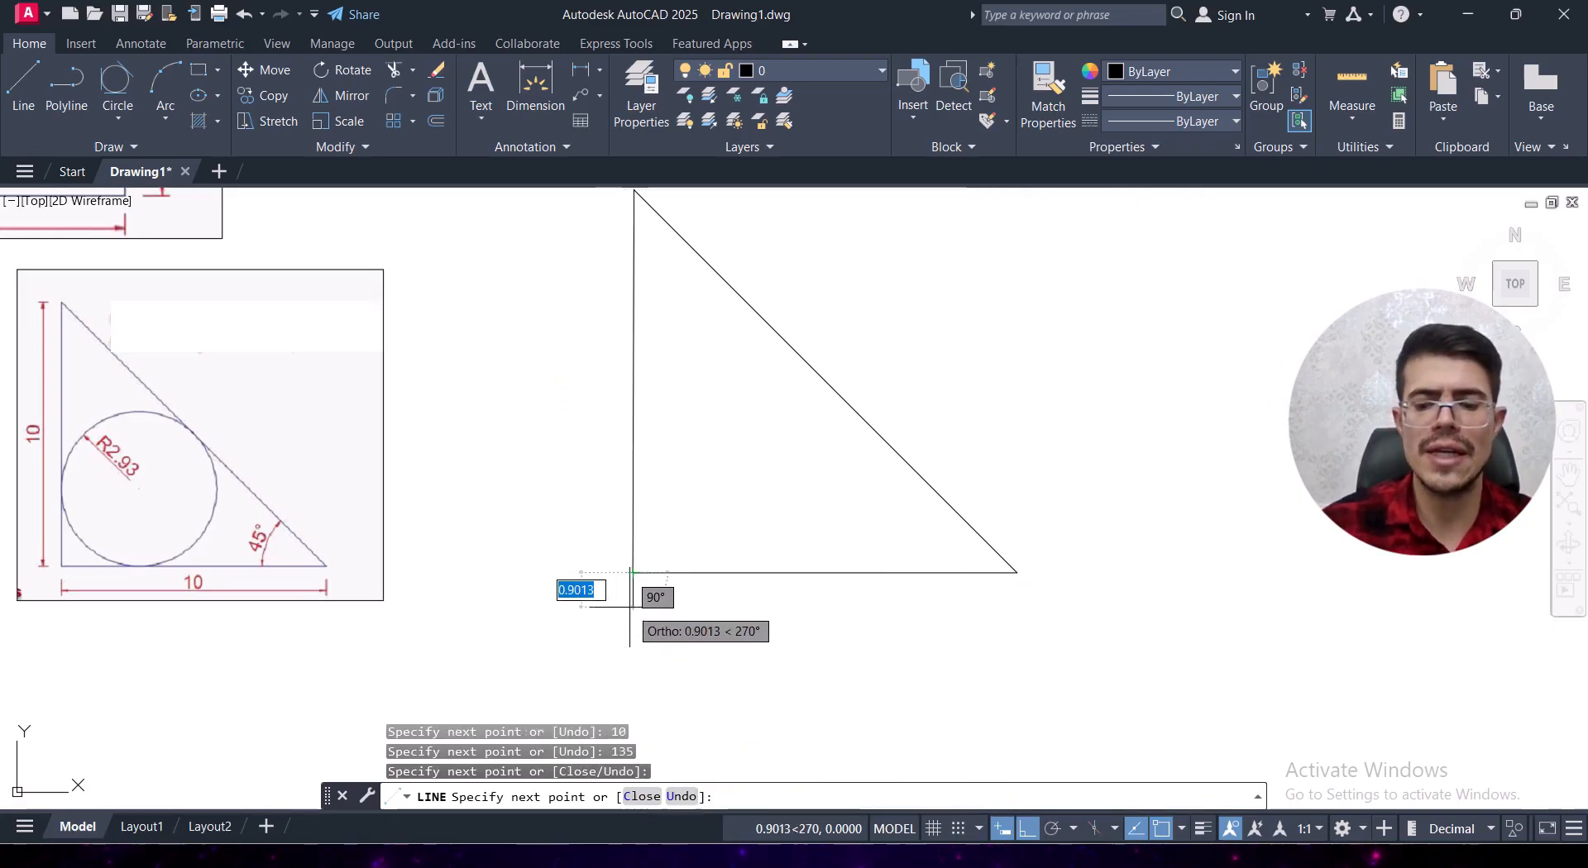
pyautogui.press('Return')
pyautogui.moveTo(629, 583); pyautogui.dragTo(722, 472, button='middle')
pyautogui.scroll(-2, 715, 482)
pyautogui.click(22, 116)
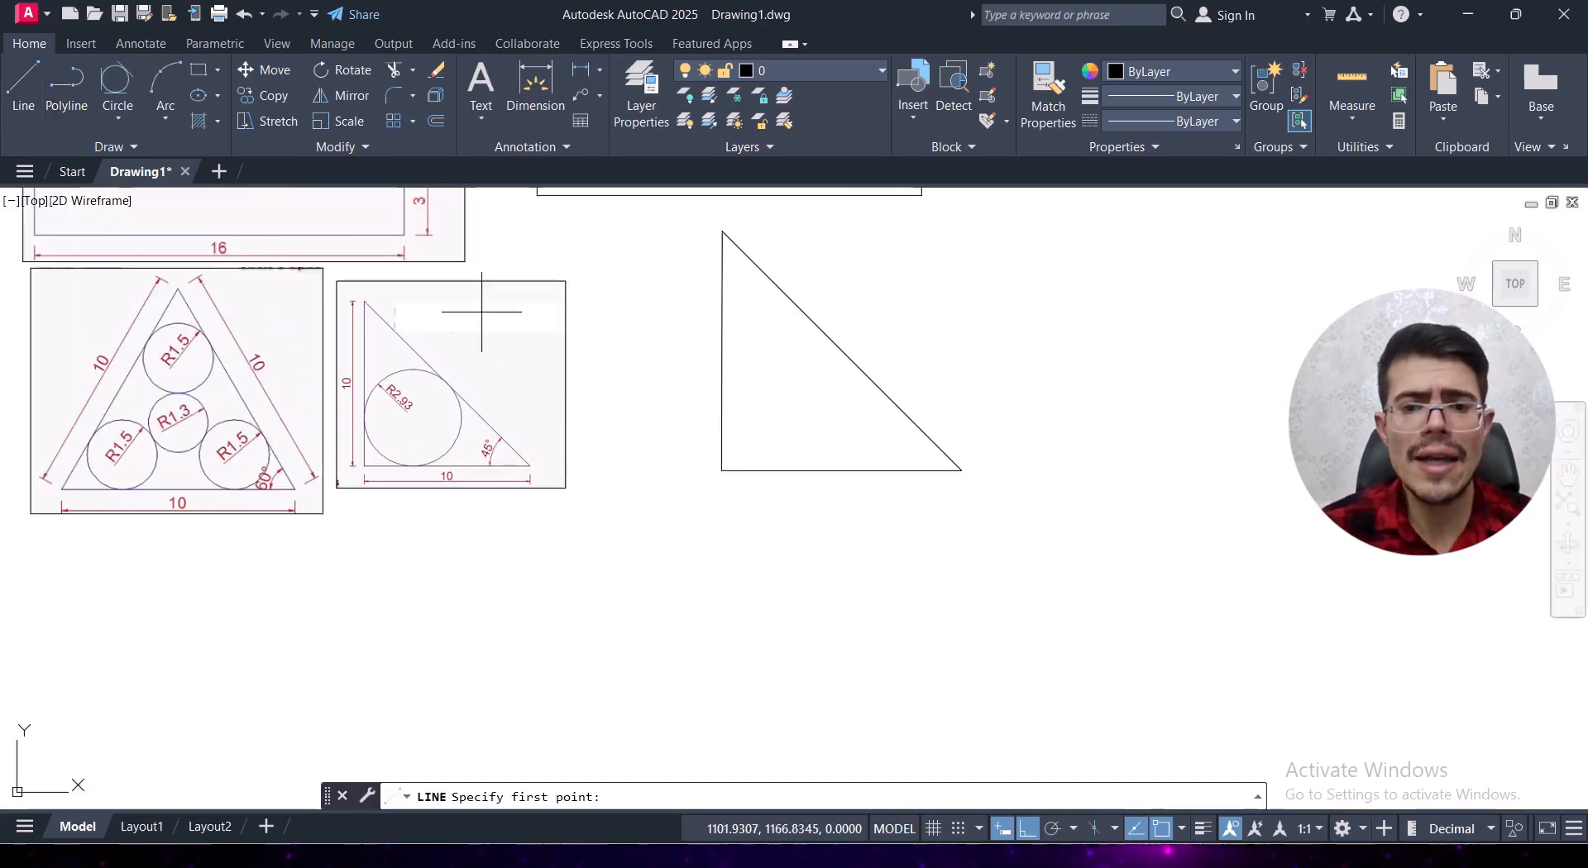
pyautogui.moveTo(733, 549); pyautogui.dragTo(663, 471, button='middle')
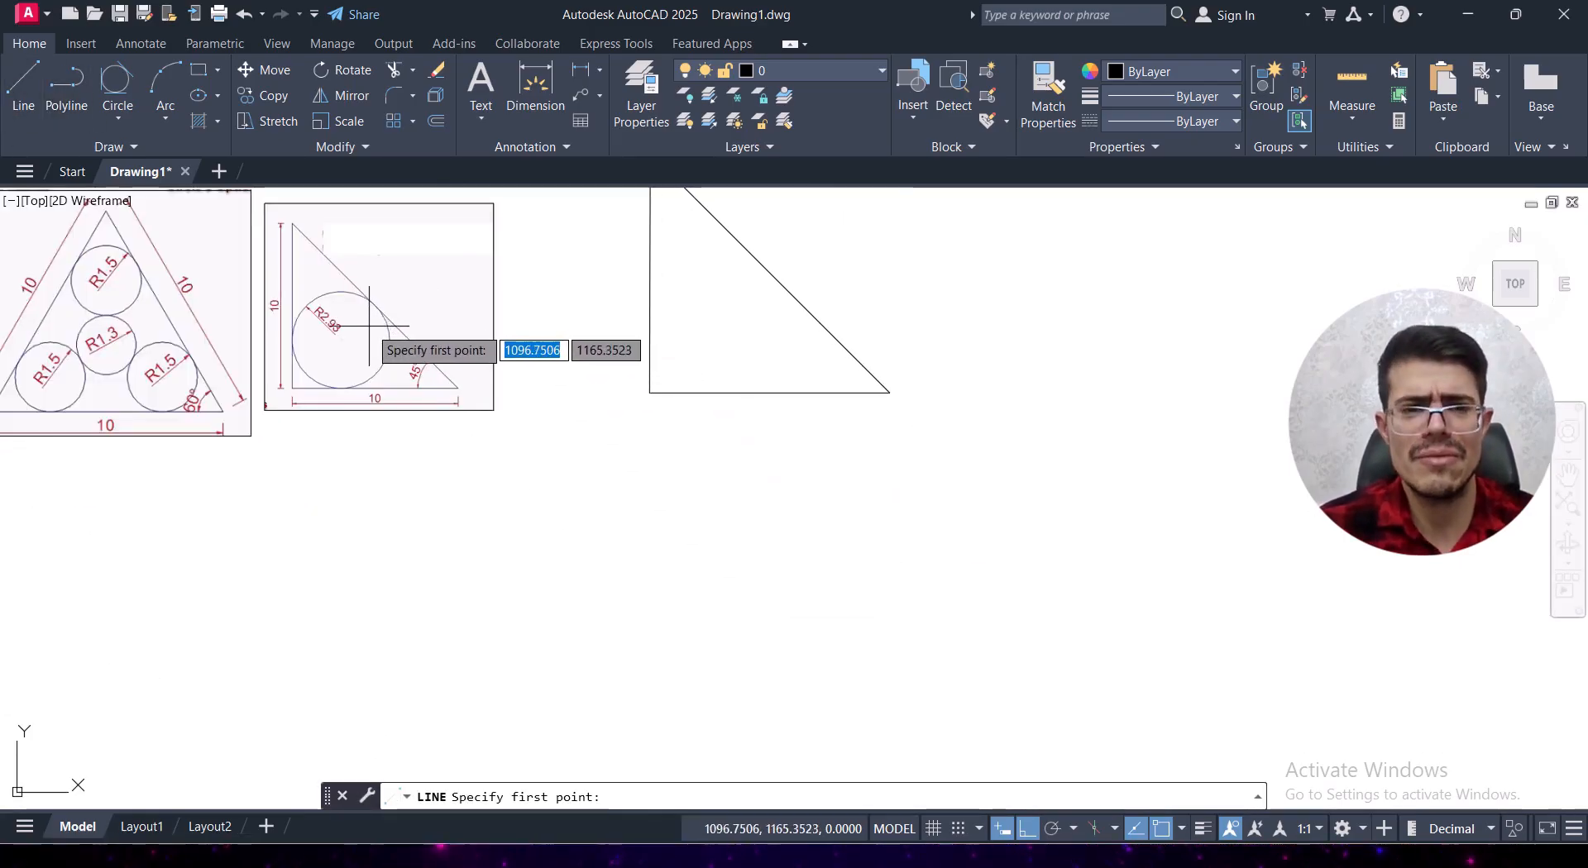
pyautogui.click(676, 535)
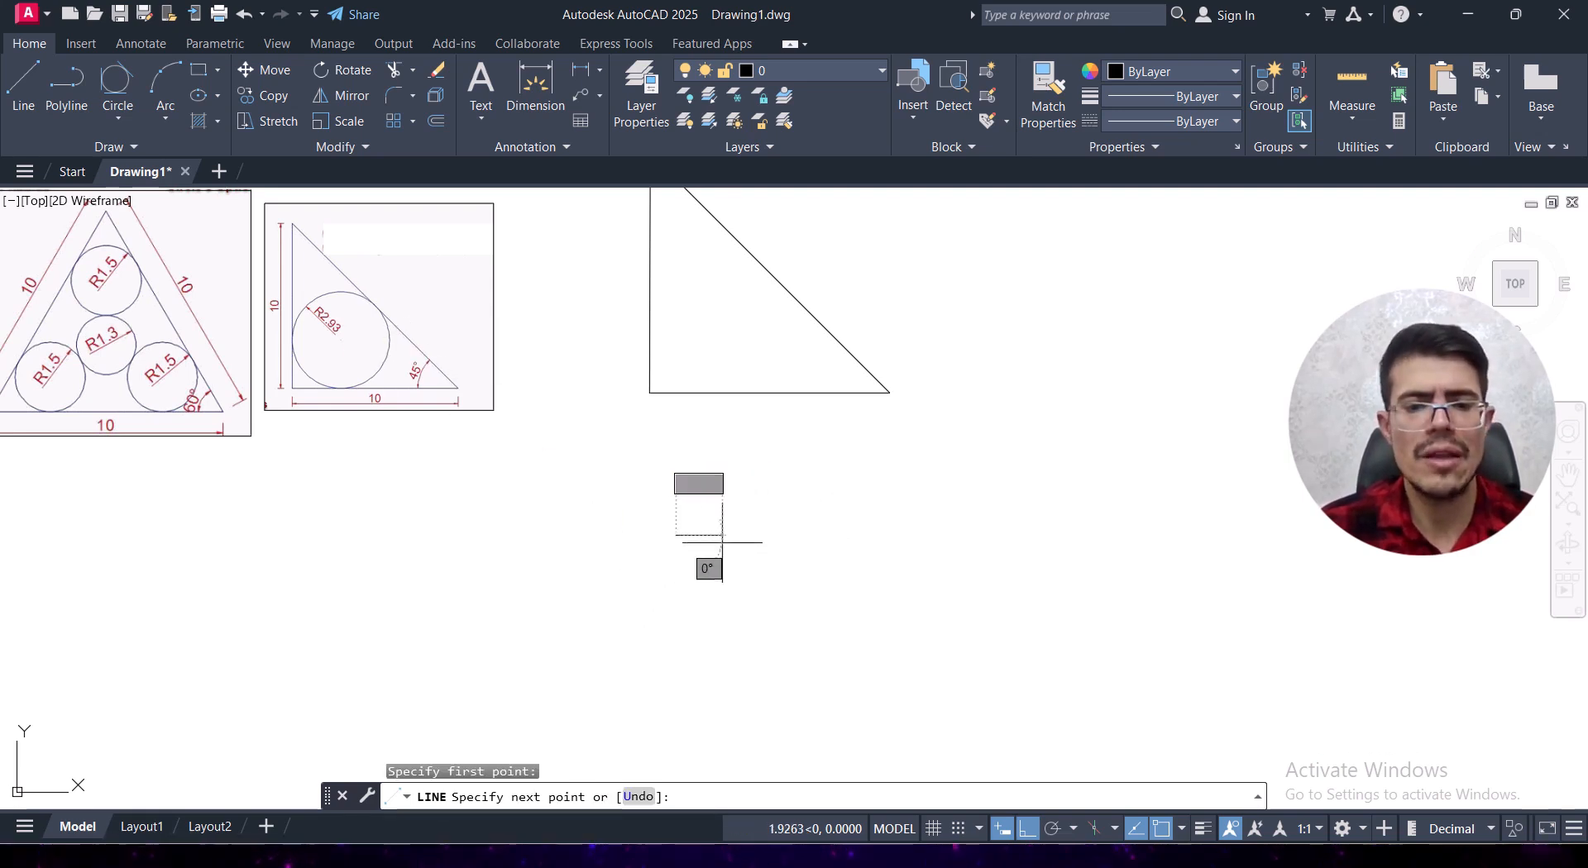
pyautogui.press('Escape')
# Draw a separate horizontal line 10 units long below the finished right triangle and end the command.
pyautogui.click(23, 91)
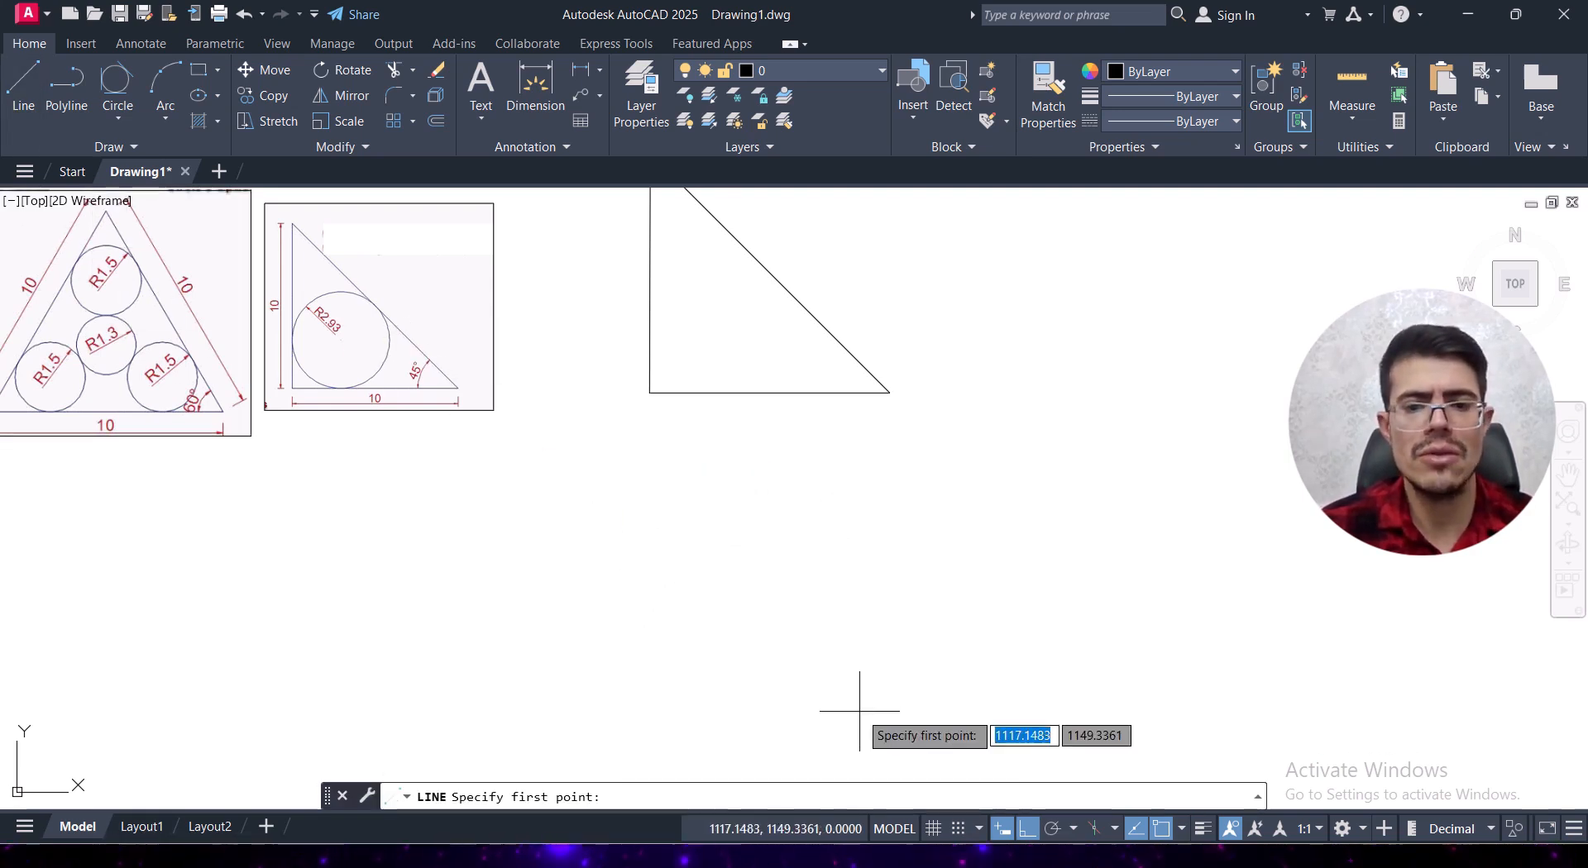
pyautogui.click(650, 691)
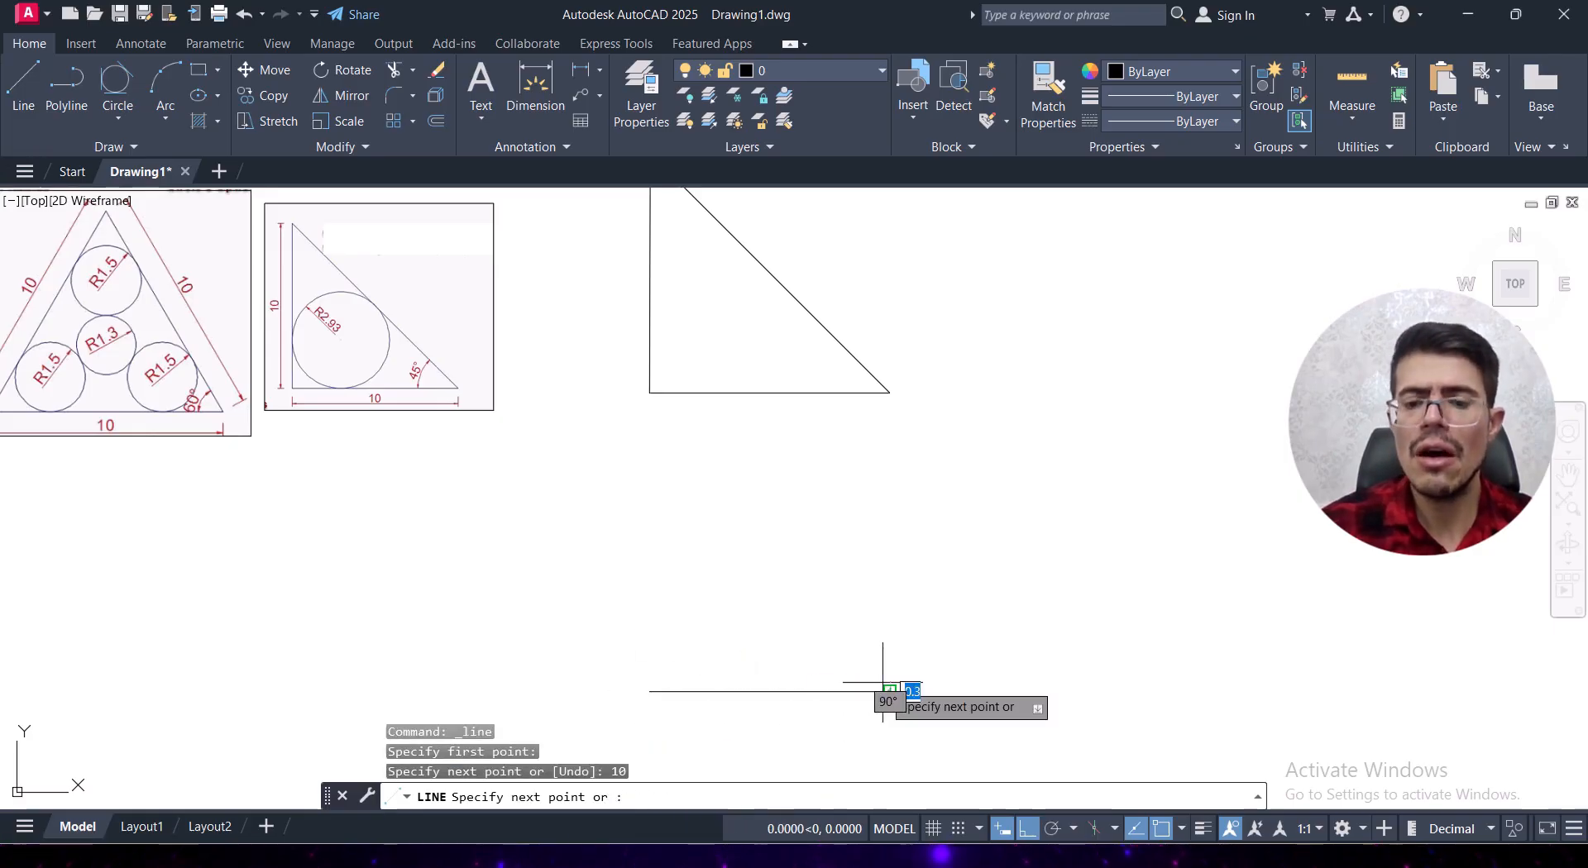
pyautogui.write('10')
pyautogui.press('Return')
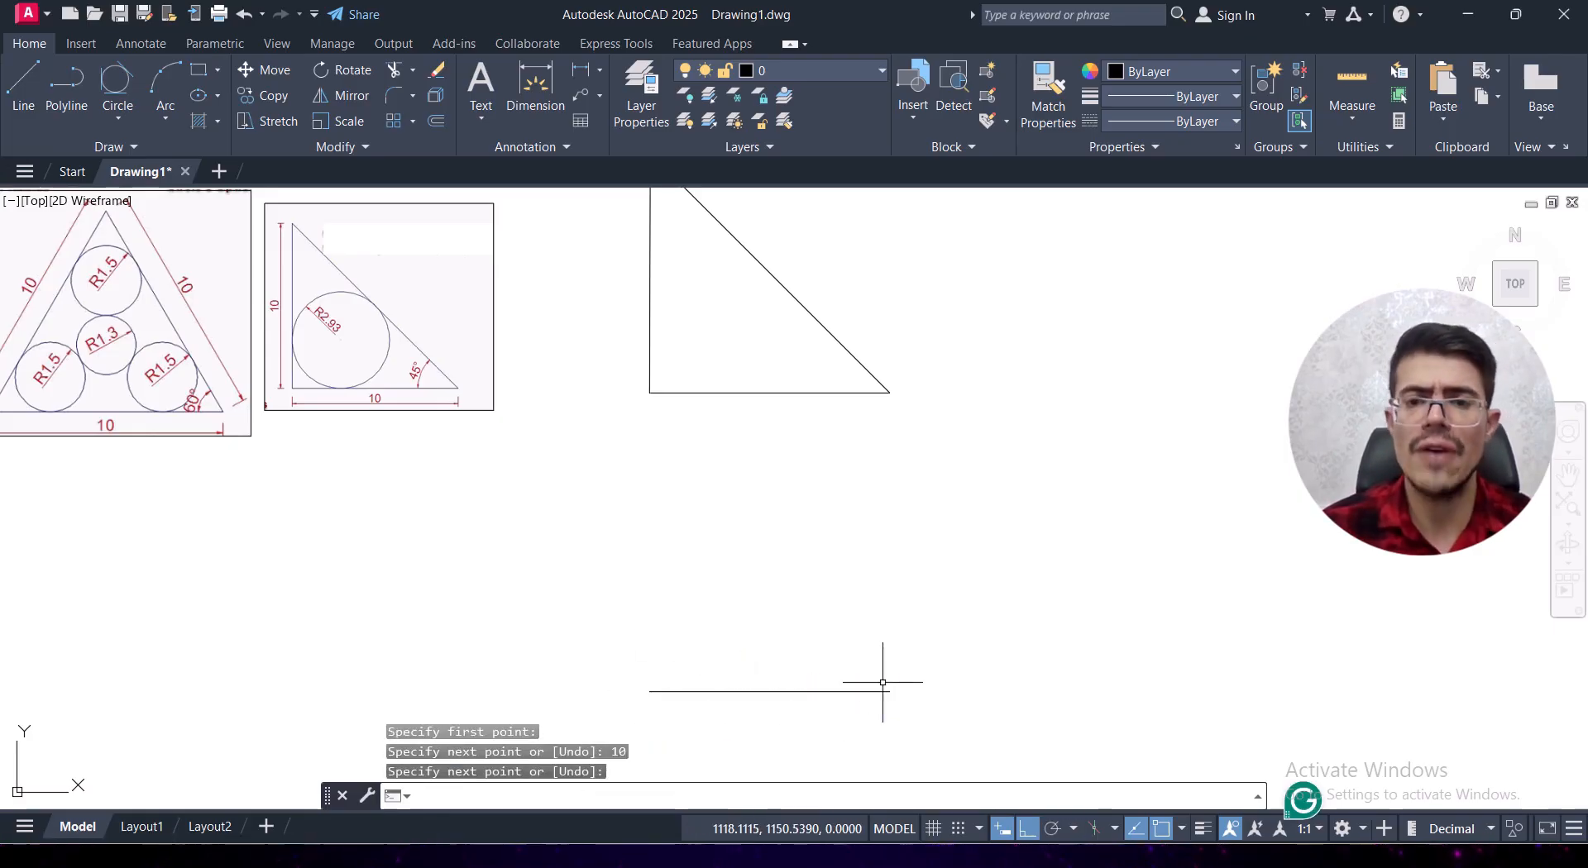
pyautogui.press('Escape')
# Draw a vertical line 10 units long upward from the left end of the new base line.
pyautogui.click(23, 91)
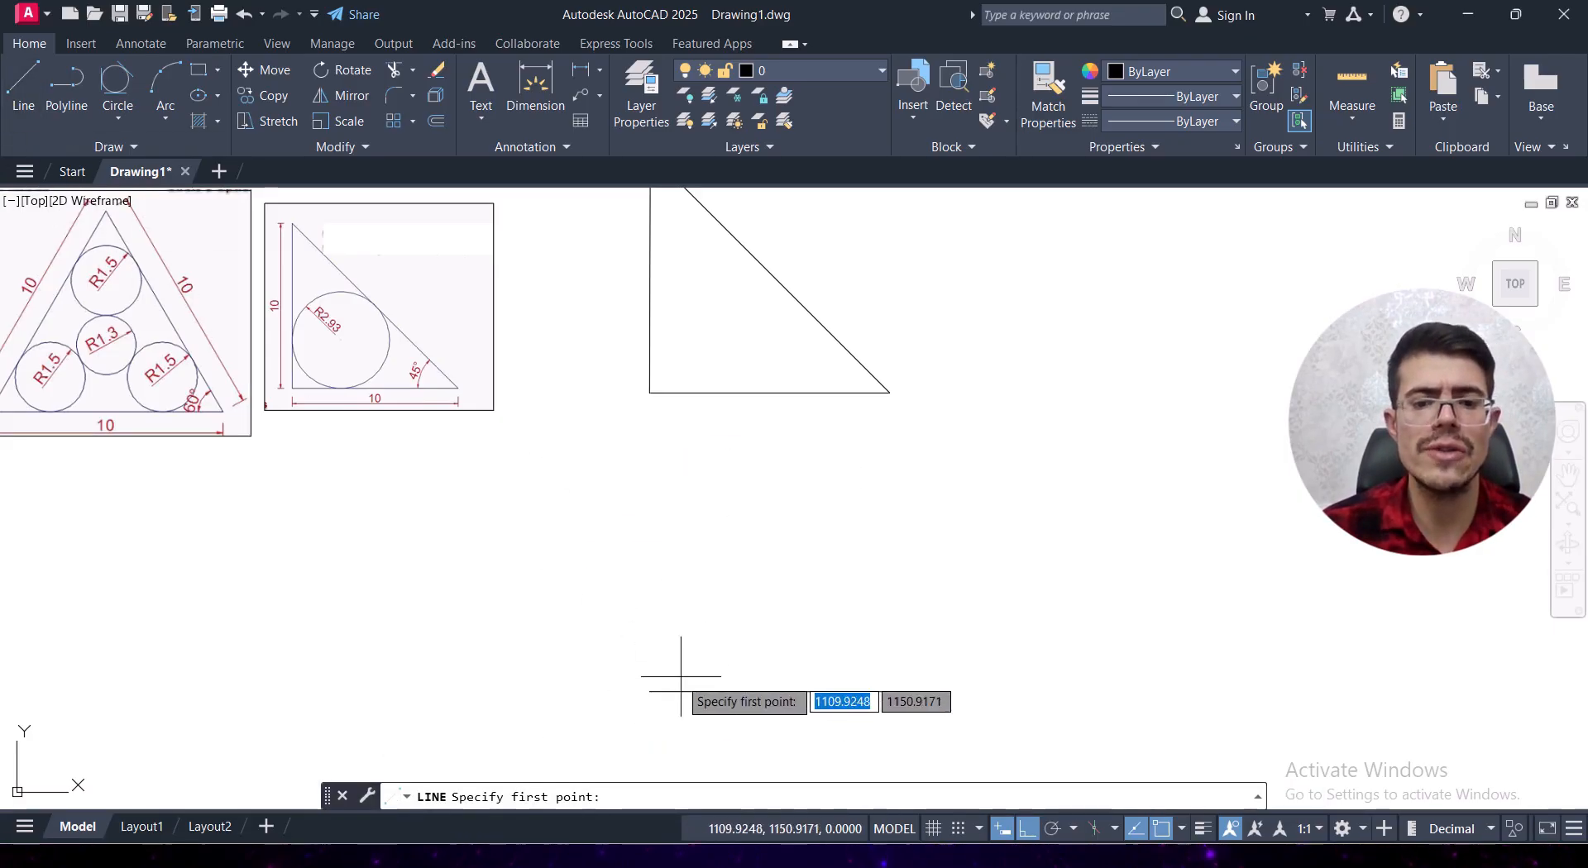
pyautogui.click(649, 691)
pyautogui.write('10')
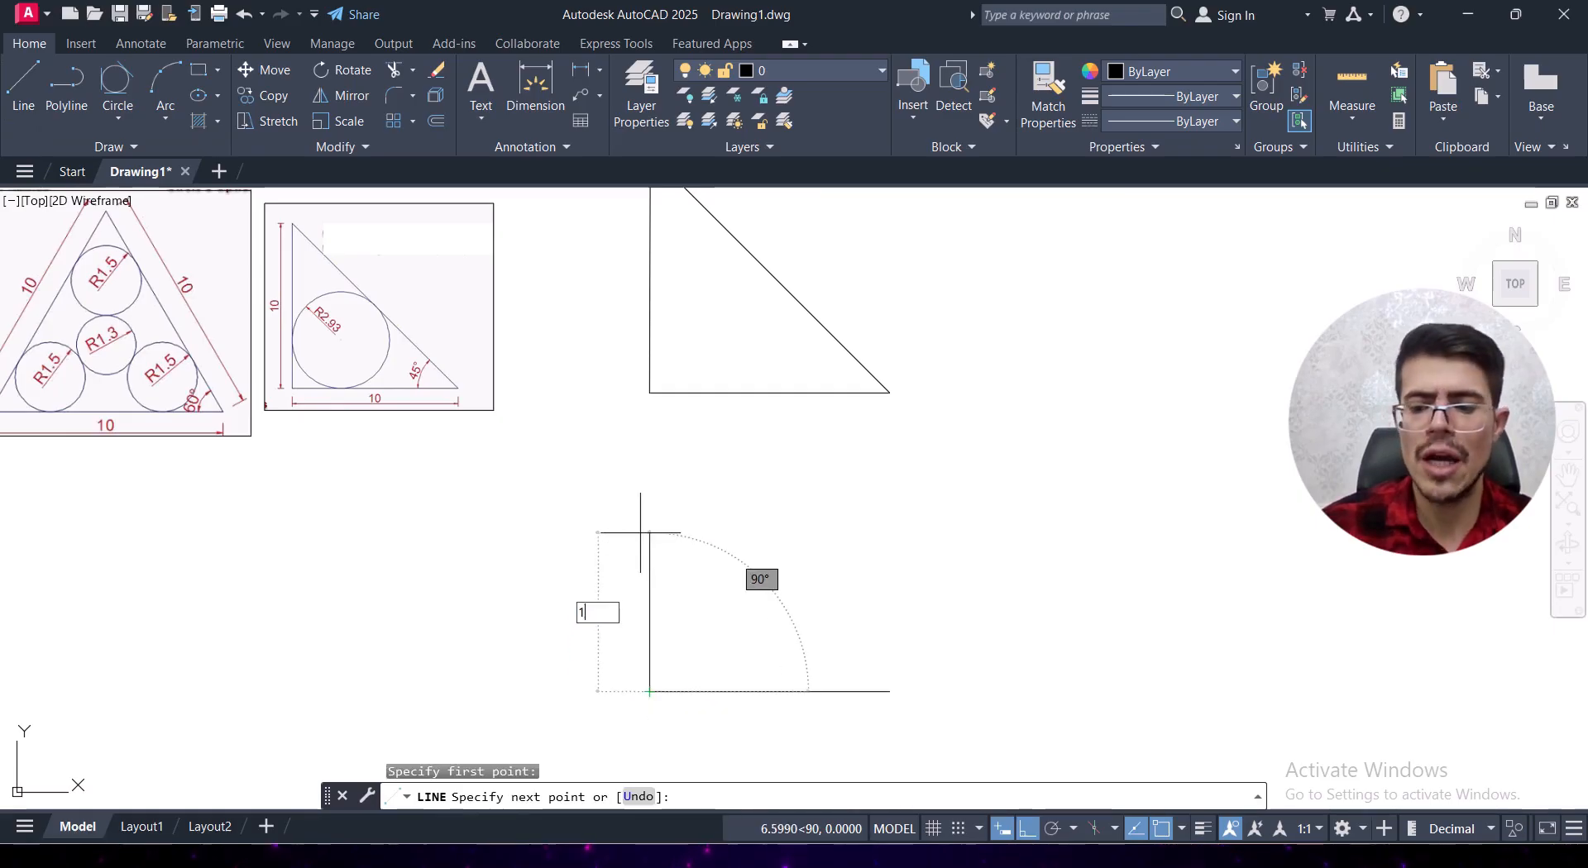
pyautogui.press('Return')
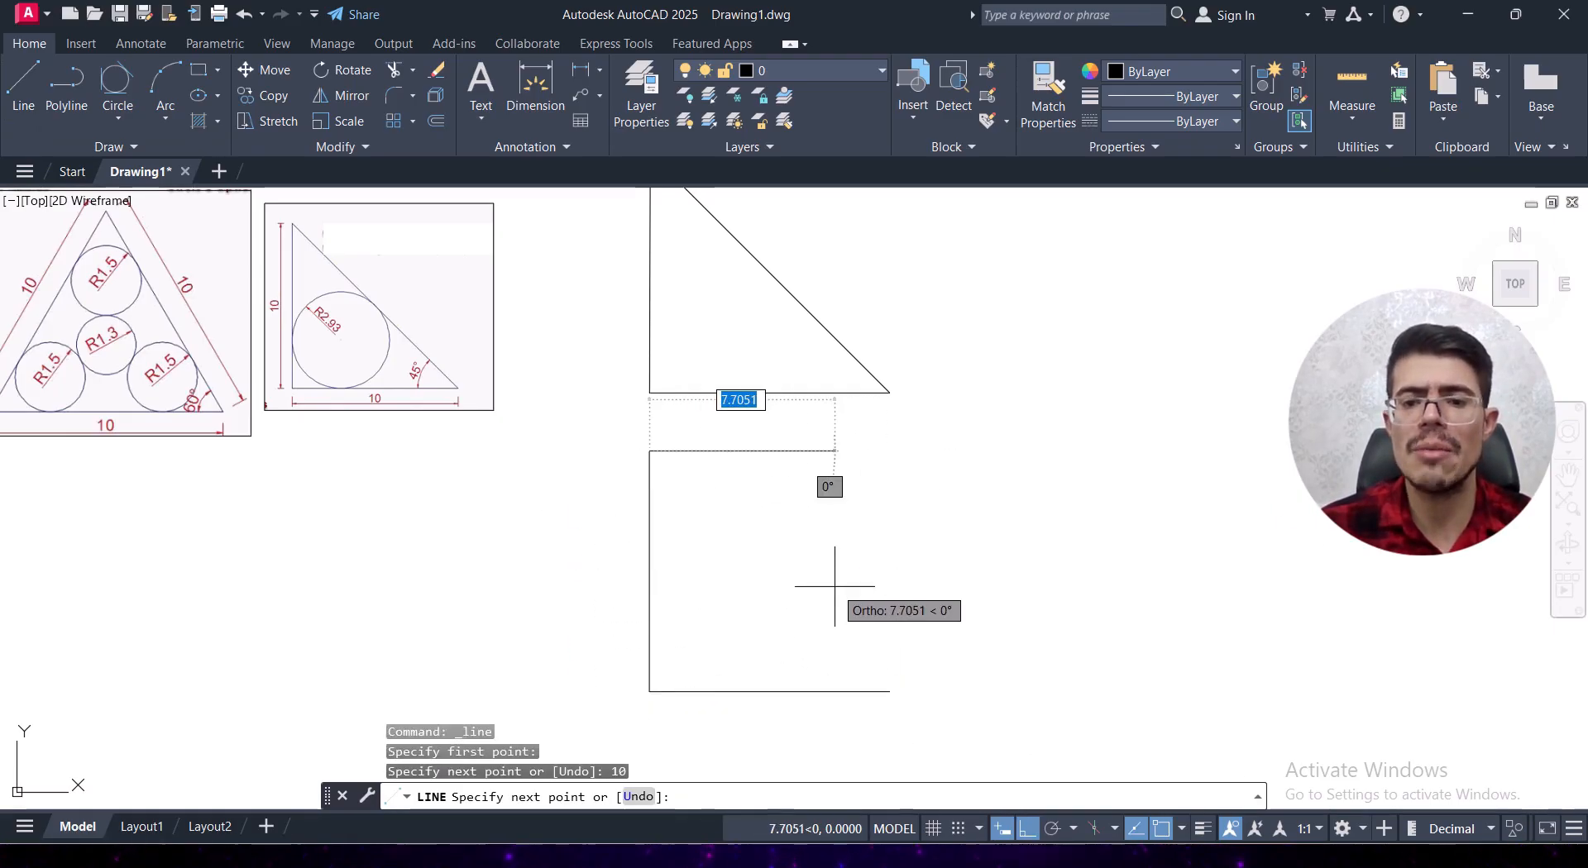
pyautogui.write('10')
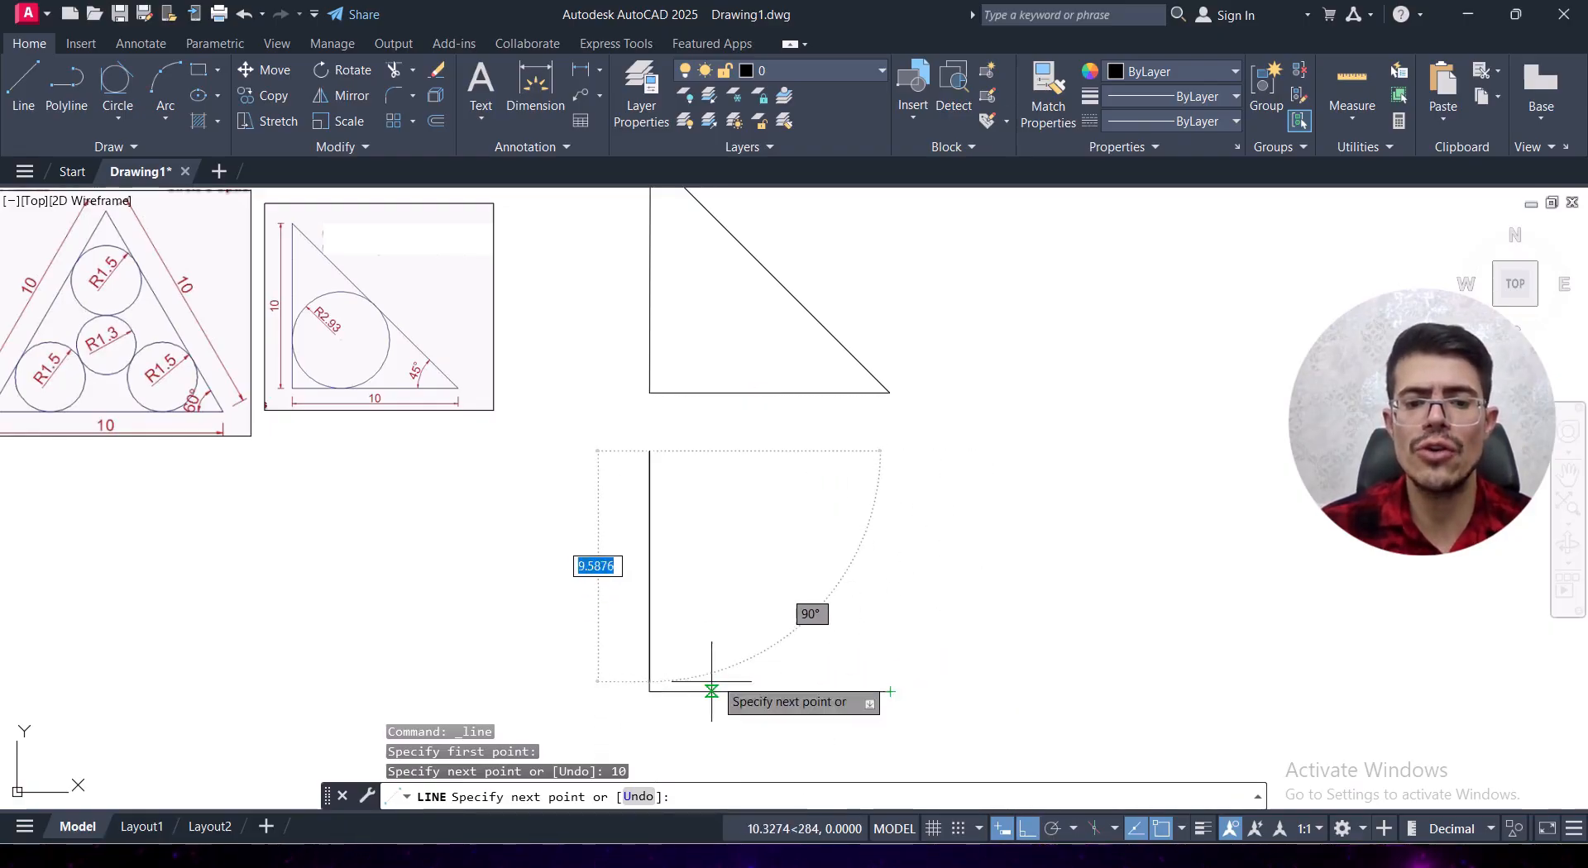
# Close the second triangle with a line from the vertical side's upper end to the base's right end, and end the command.
pyautogui.click(890, 691)
pyautogui.write('c')
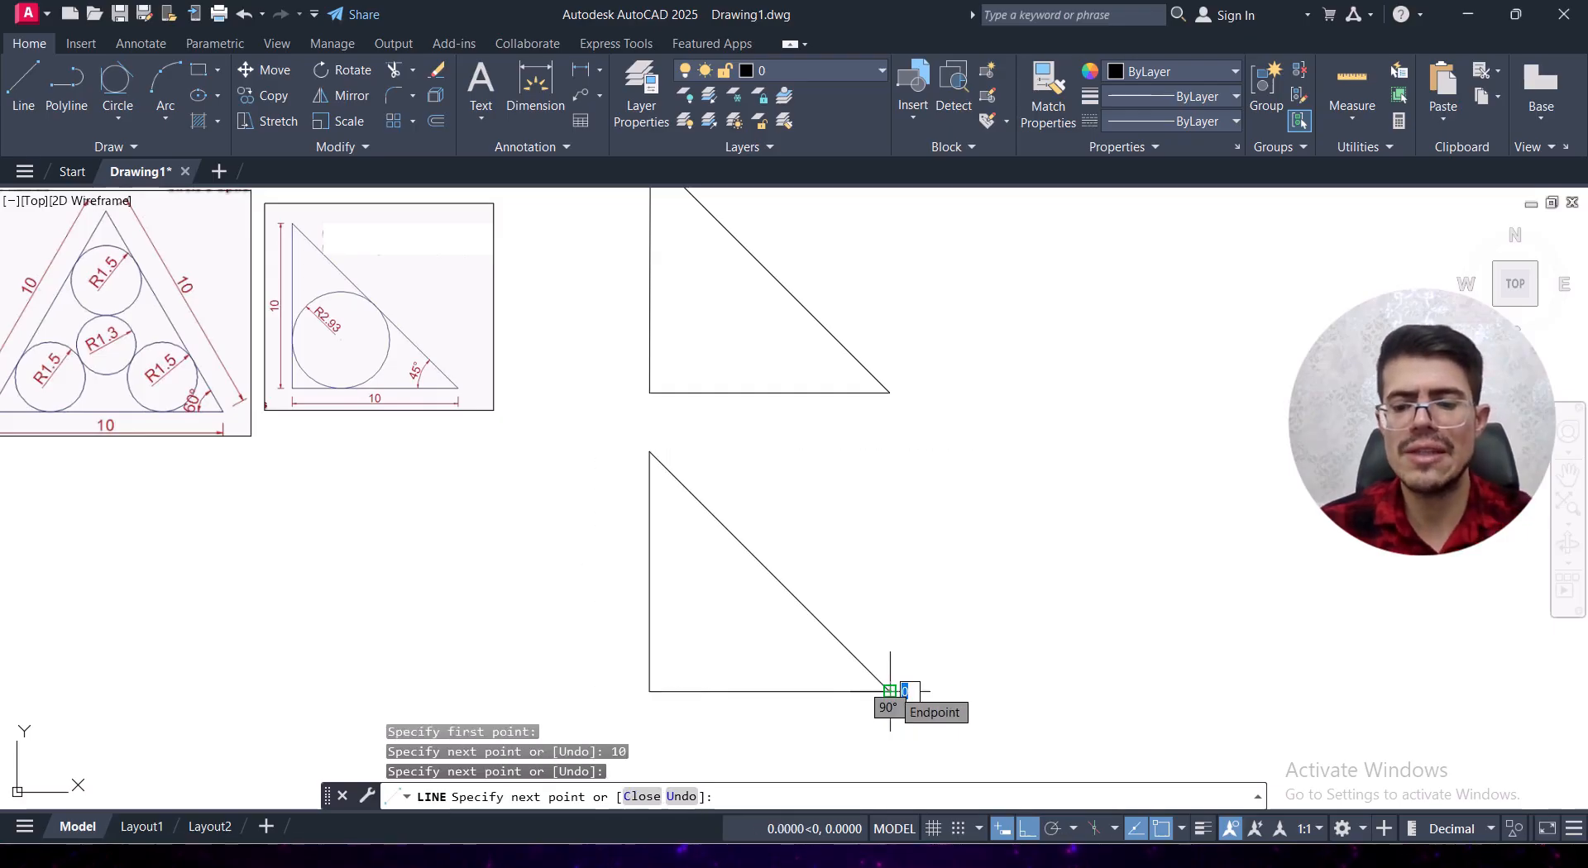
pyautogui.press('Return')
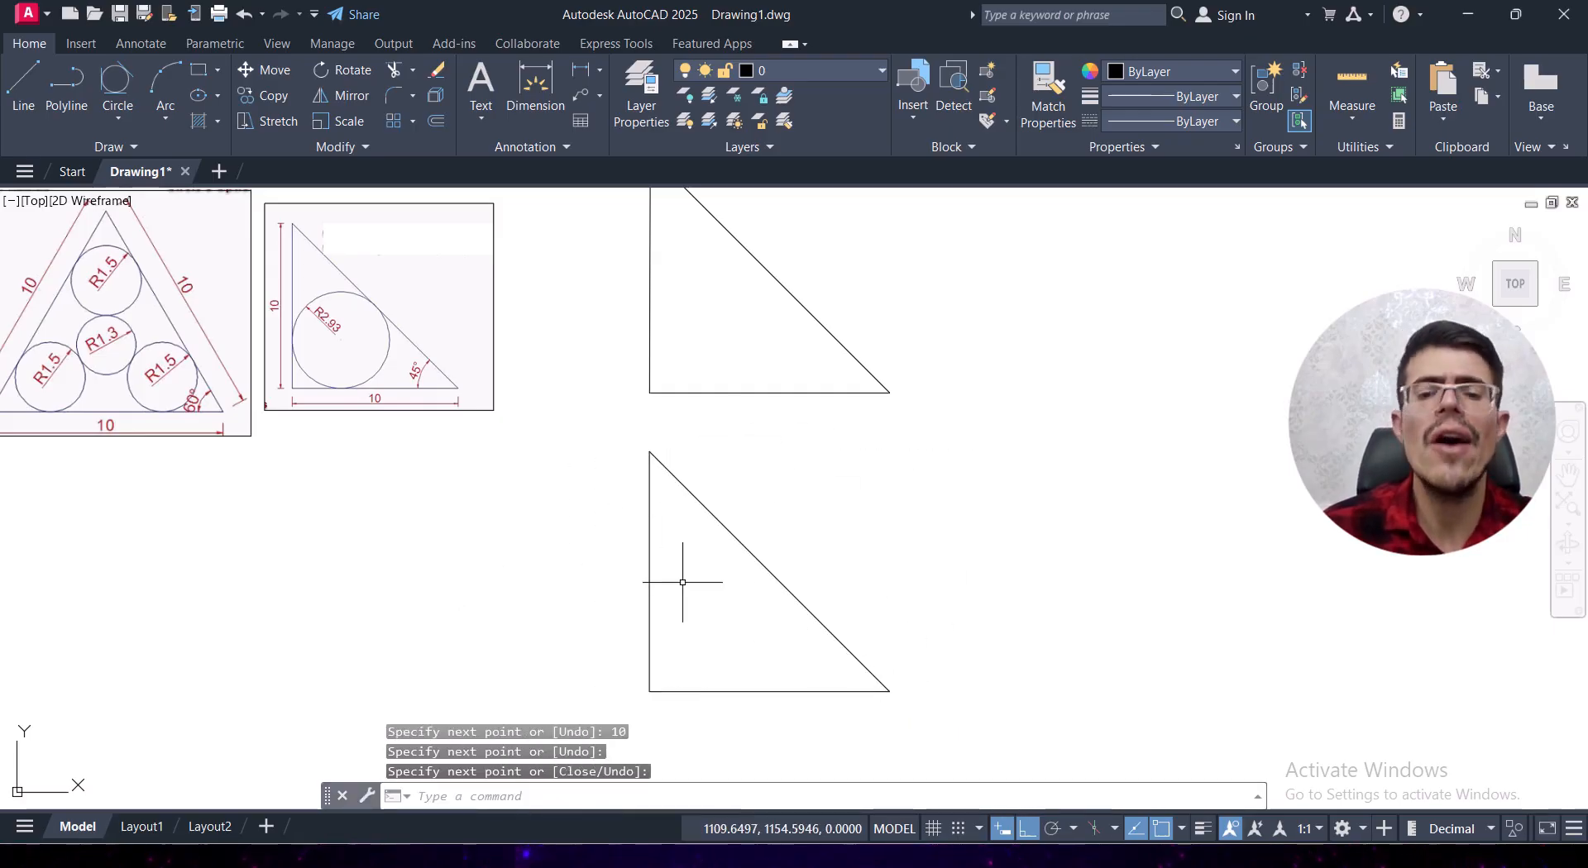
# Delete all three lines of the second right triangle, below the first one.
pyautogui.click(966, 496)
pyautogui.click(635, 722)
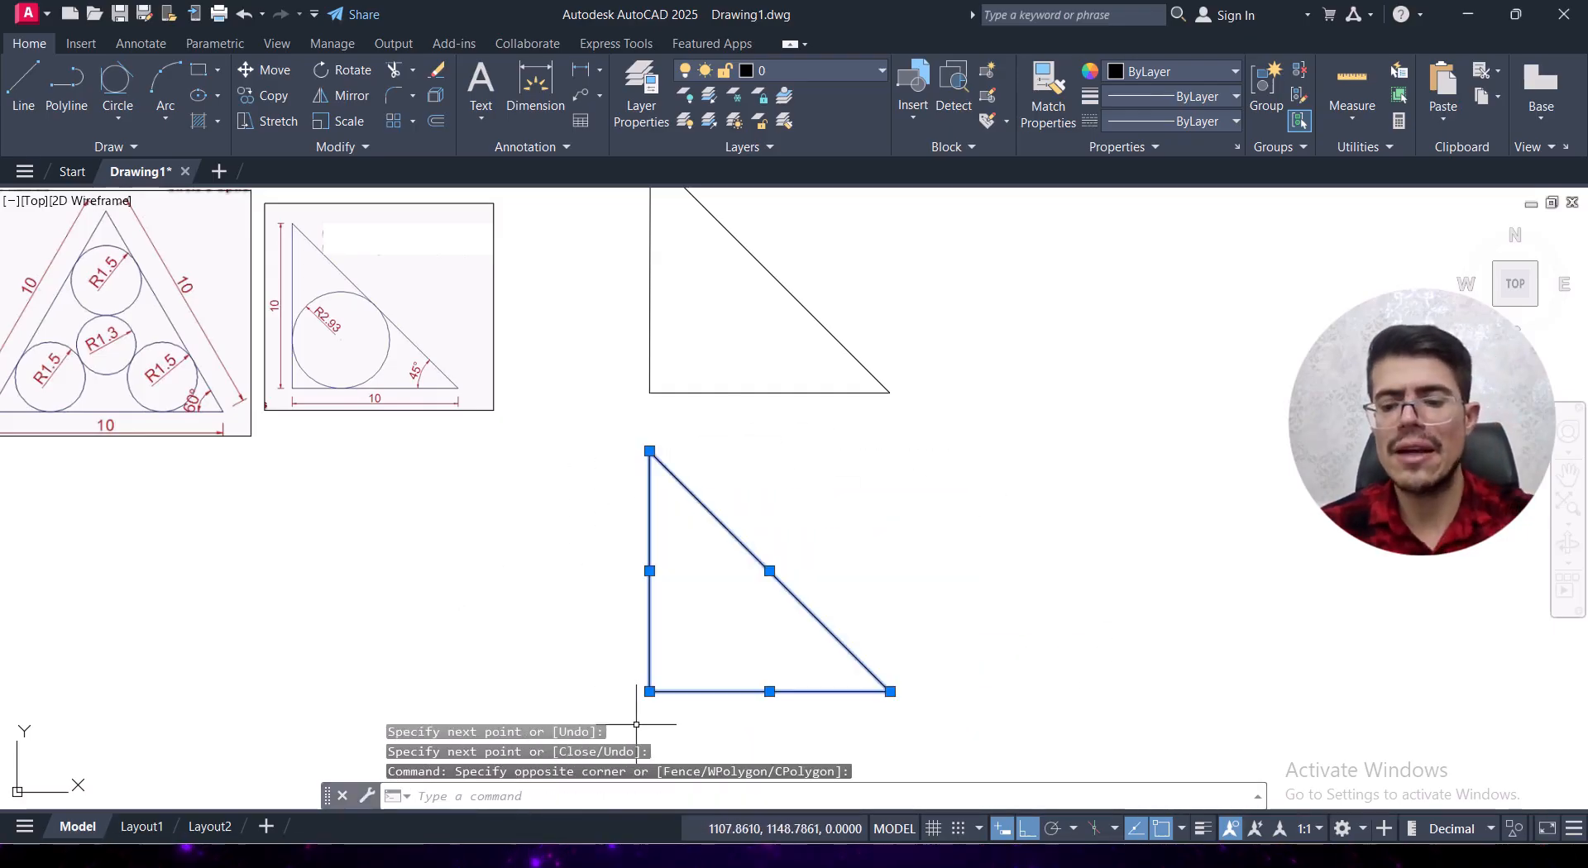
pyautogui.press('Delete')
# Draw an inscribed circle with Tan, Tan, Tan, tangent to the remaining right triangle's vertical side, hypotenuse and base.
pyautogui.moveTo(549, 348); pyautogui.dragTo(599, 507, button='middle')
pyautogui.scroll(2, 707, 559)
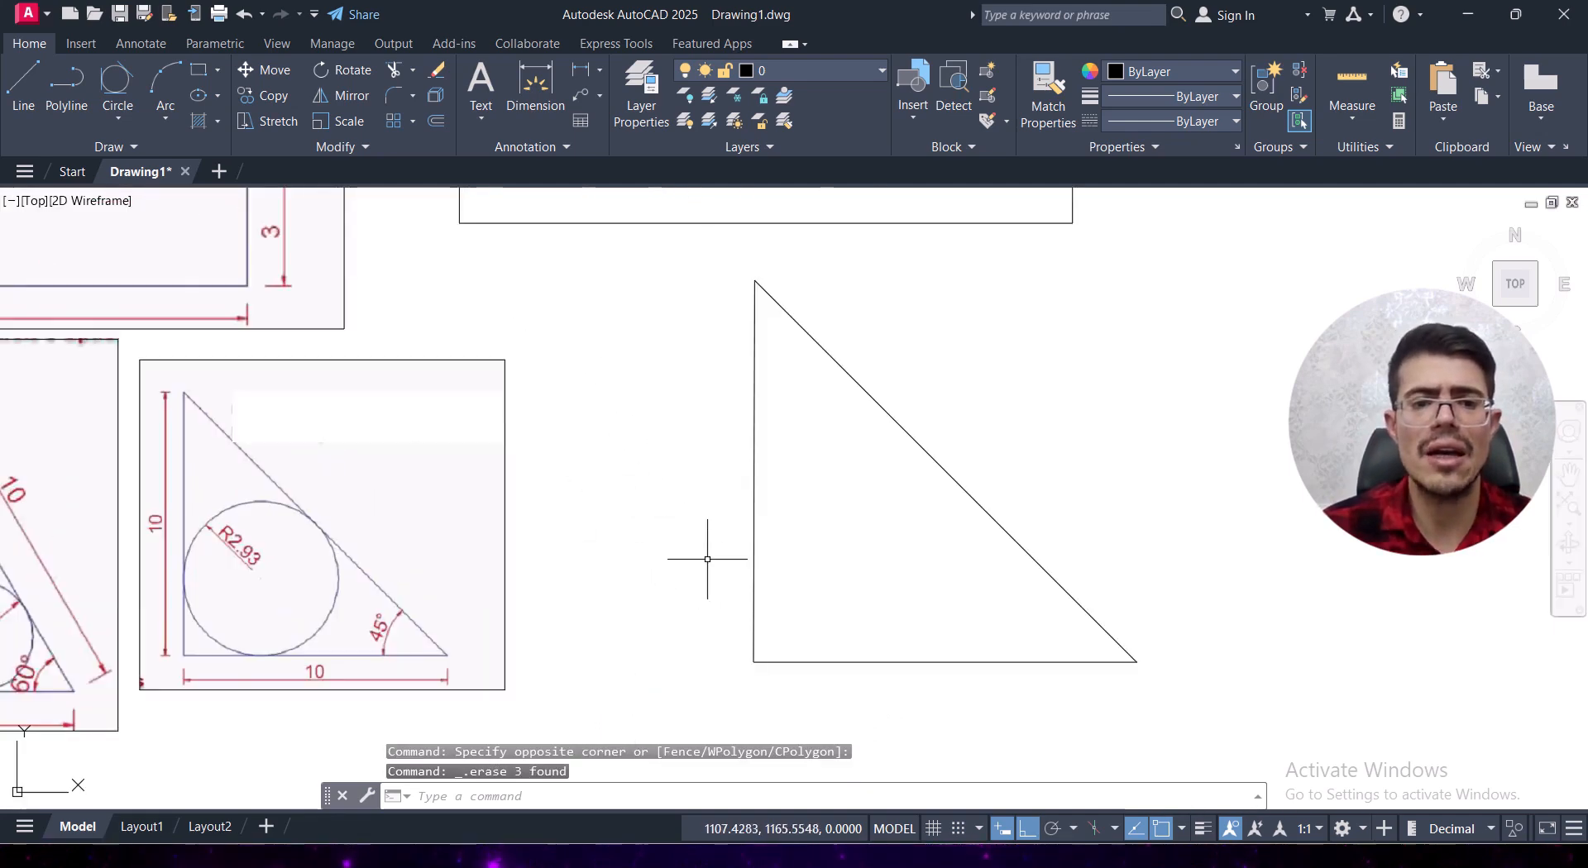
pyautogui.moveTo(707, 559)
pyautogui.mouseDown(button='middle')
pyautogui.moveTo(598, 507)
pyautogui.moveTo(553, 518)
pyautogui.mouseUp(button='middle')
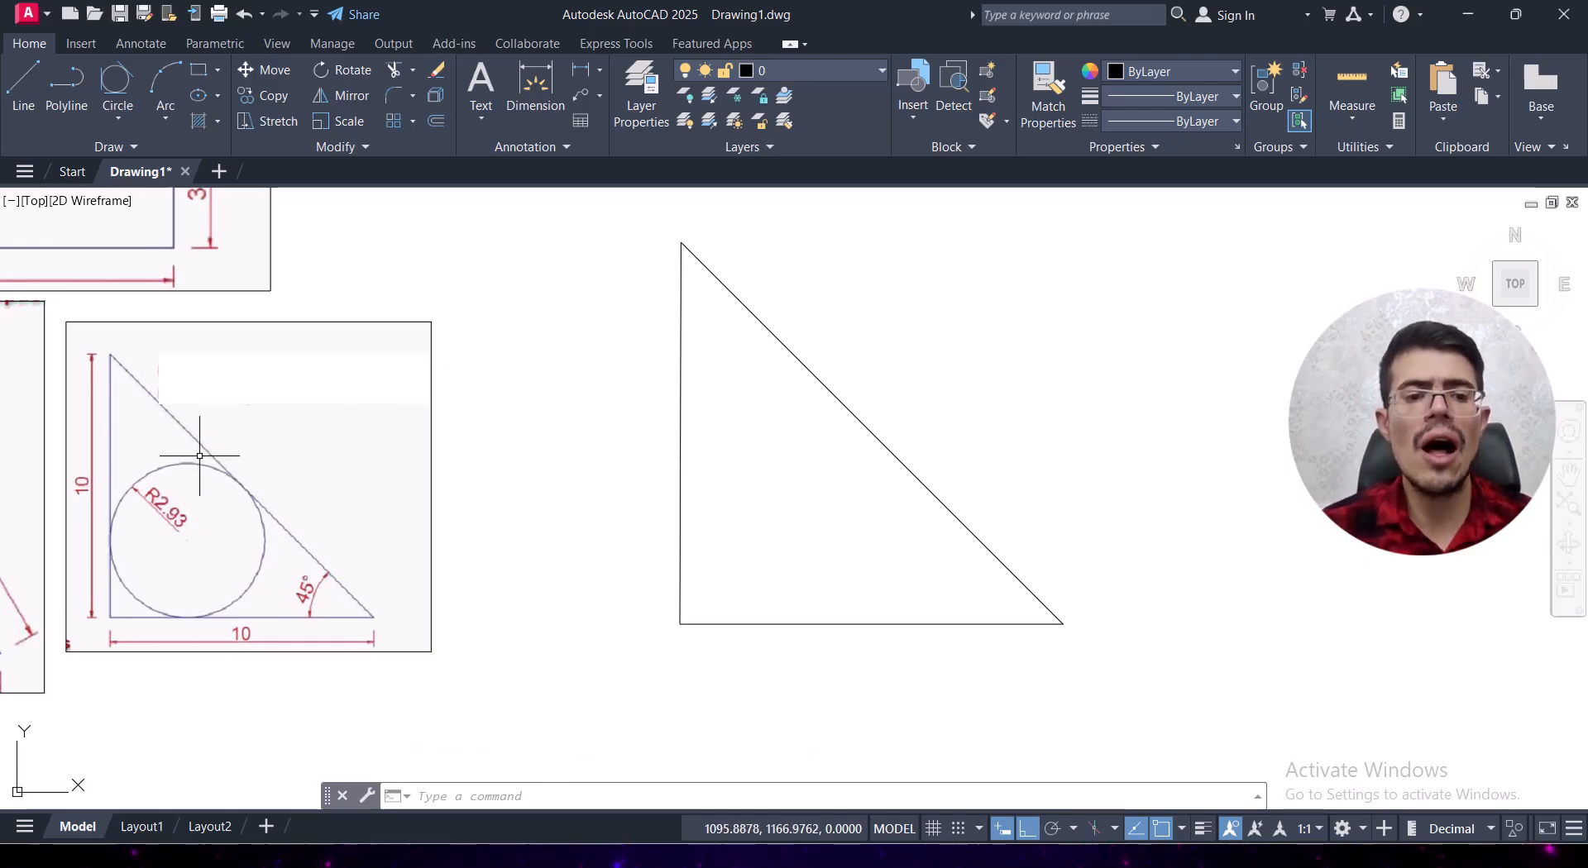
pyautogui.click(119, 120)
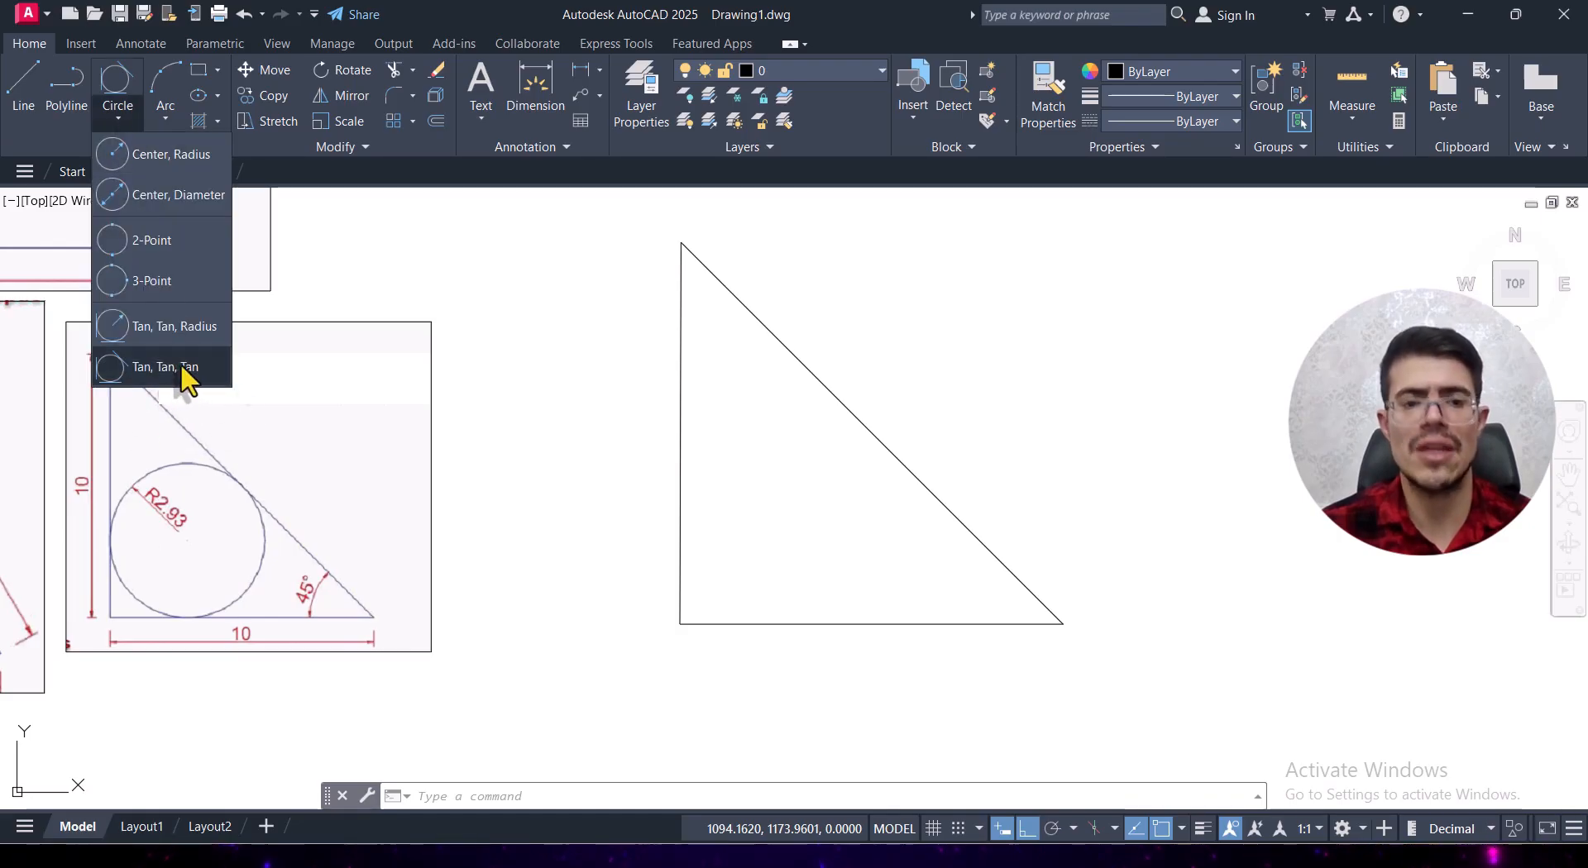
pyautogui.click(148, 367)
pyautogui.click(681, 440)
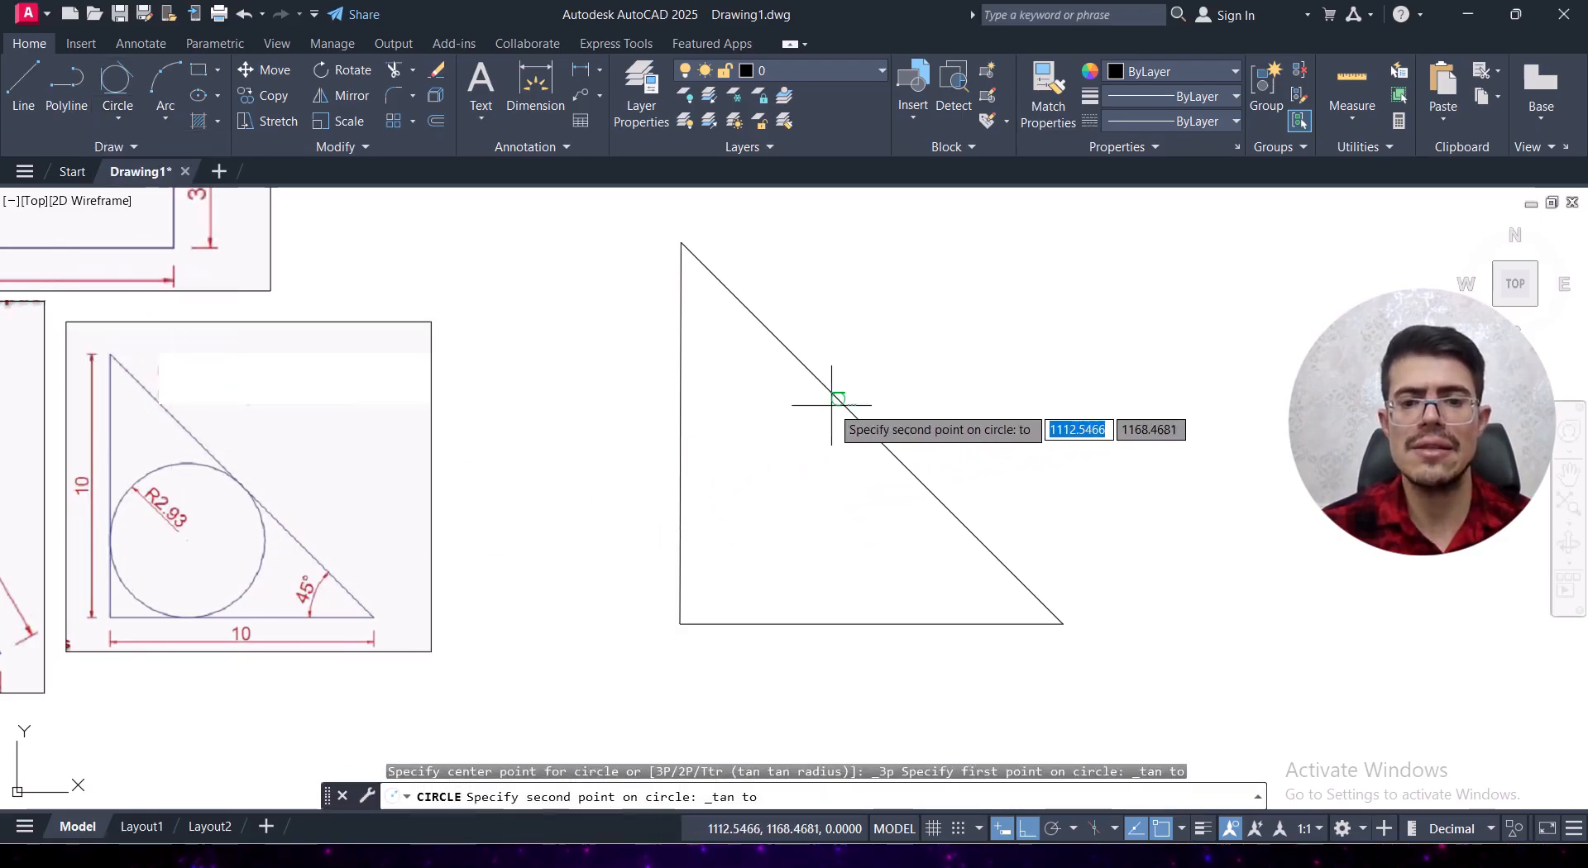
pyautogui.click(833, 393)
pyautogui.click(852, 610)
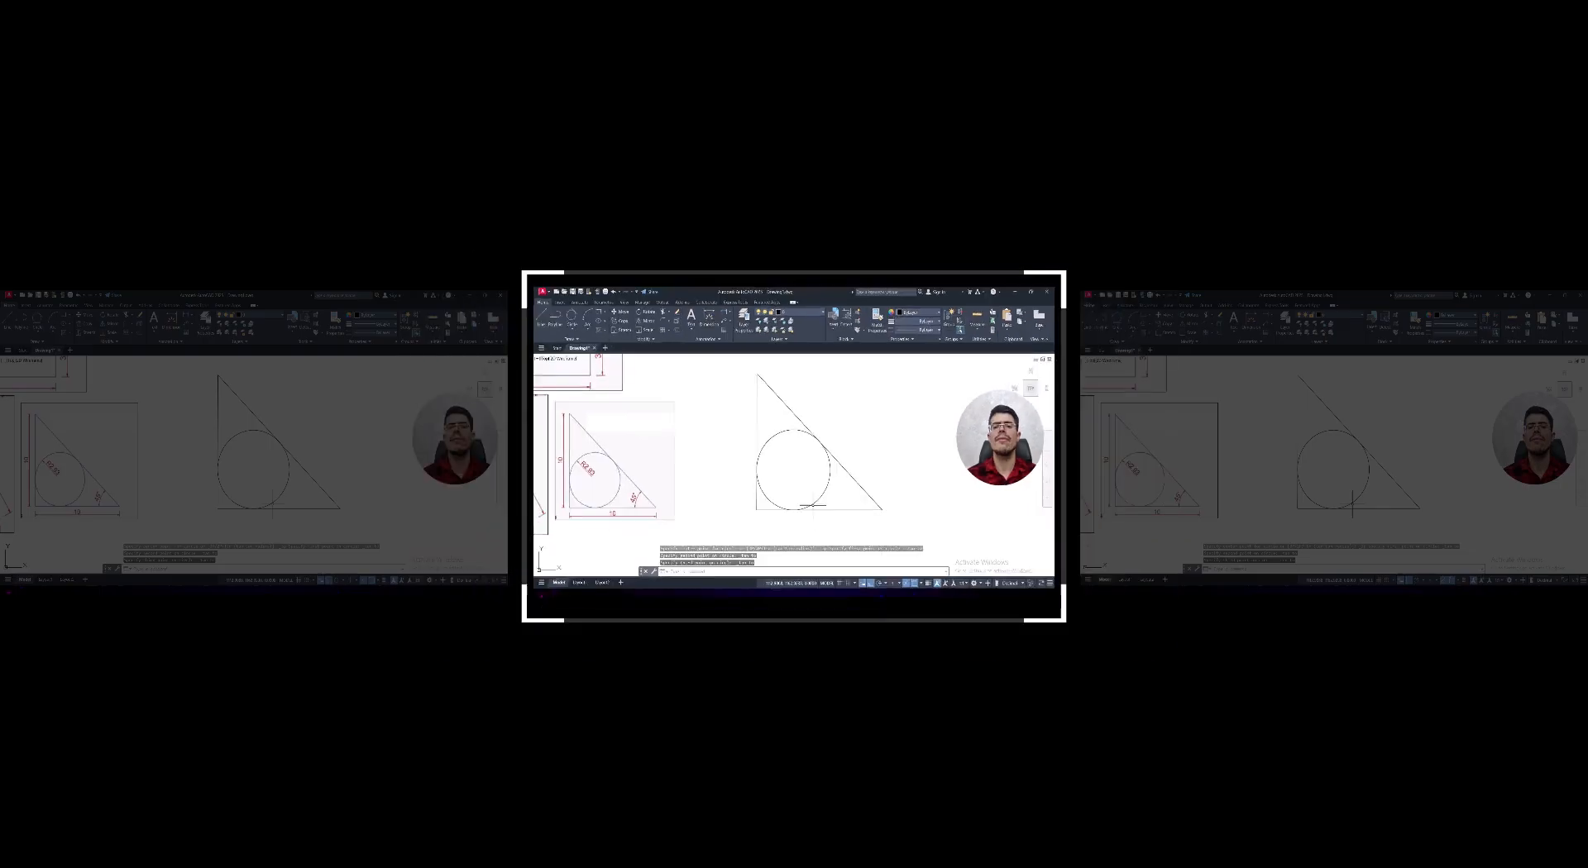